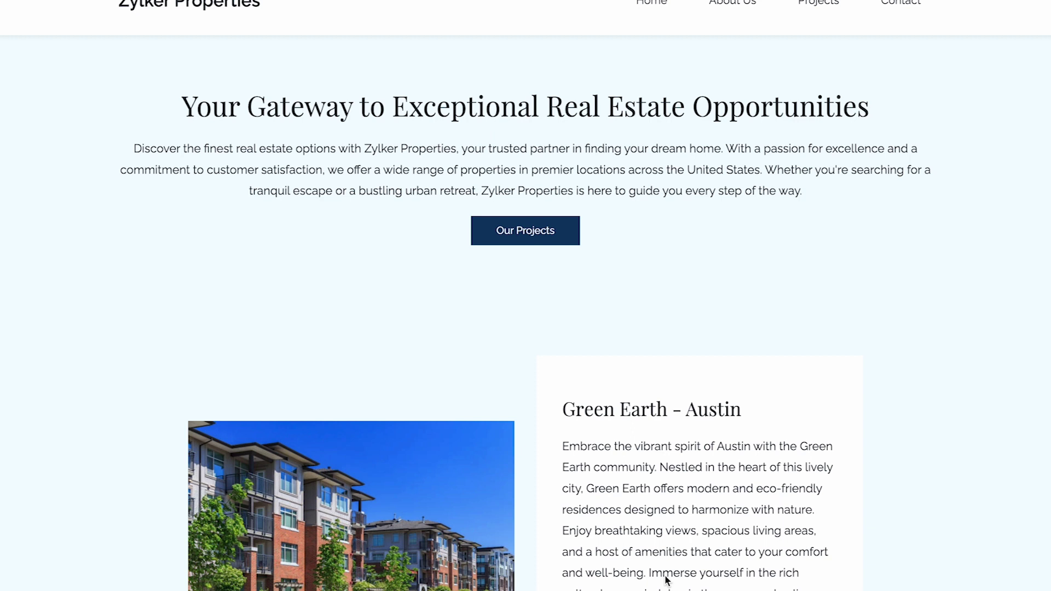
pyautogui.scroll(-8, 666, 580)
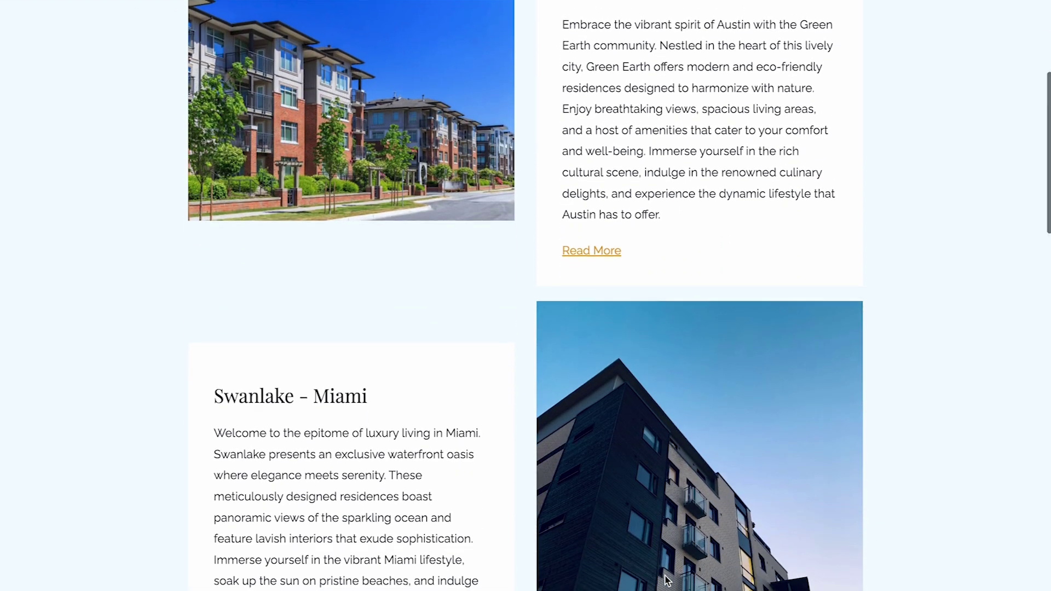
pyautogui.scroll(-4, 665, 579)
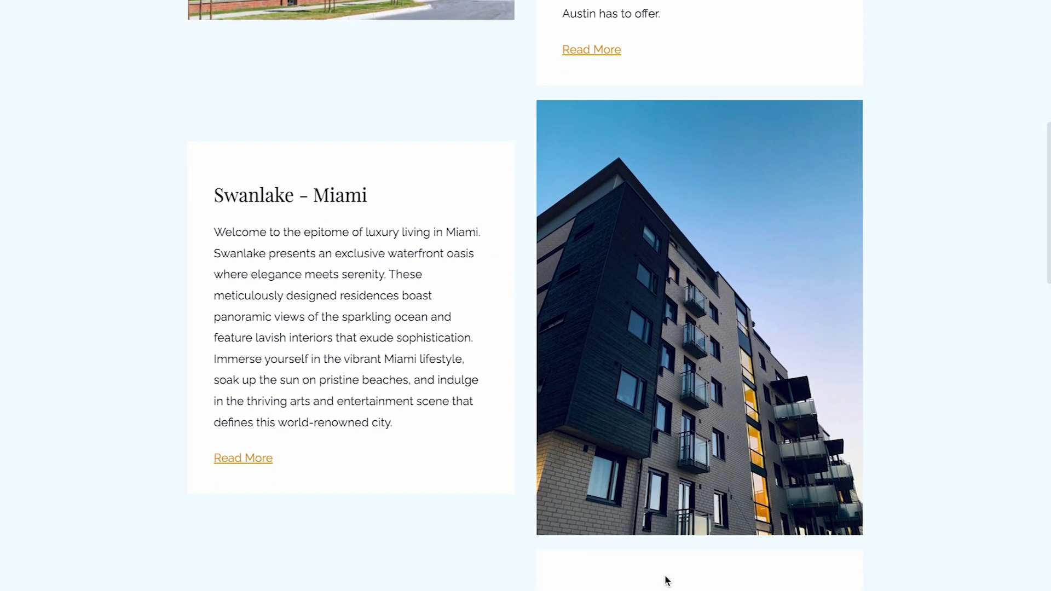
pyautogui.scroll(-5, 666, 579)
pyautogui.scroll(-6, 665, 580)
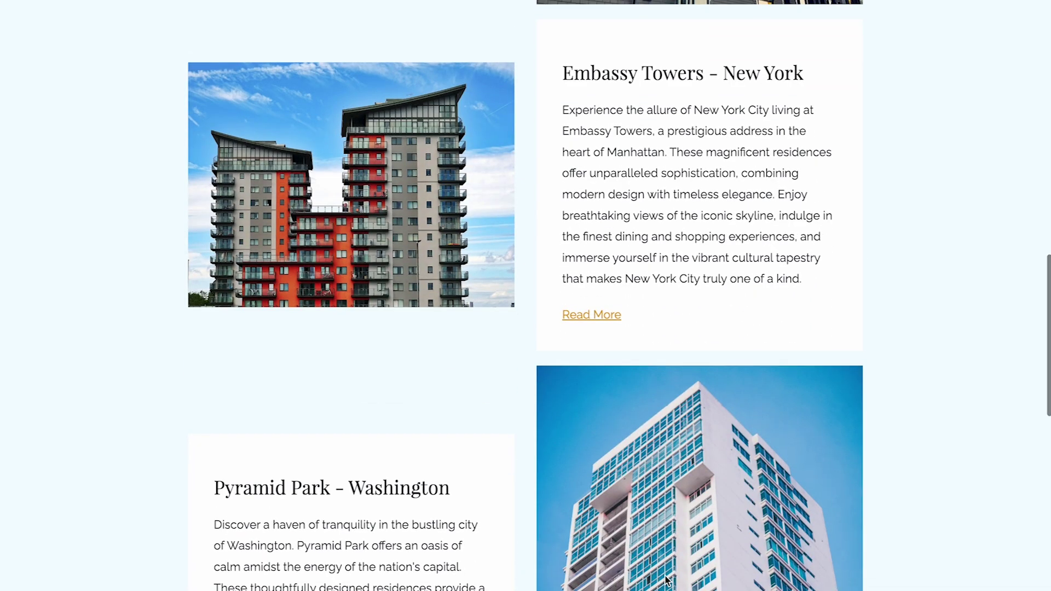
pyautogui.scroll(-3, 666, 579)
pyautogui.scroll(-5, 666, 580)
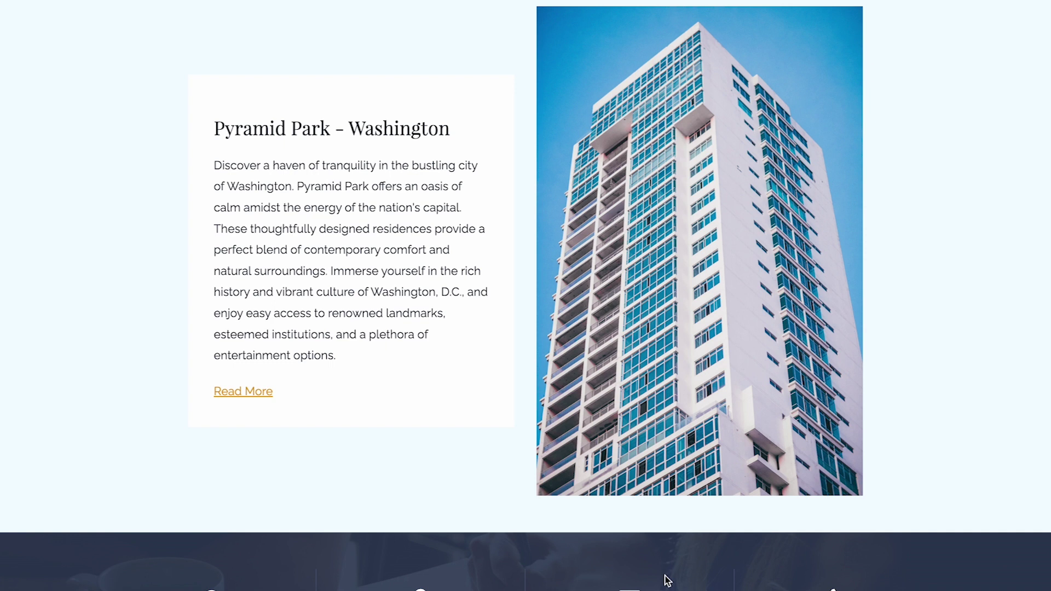
pyautogui.scroll(-5, 667, 580)
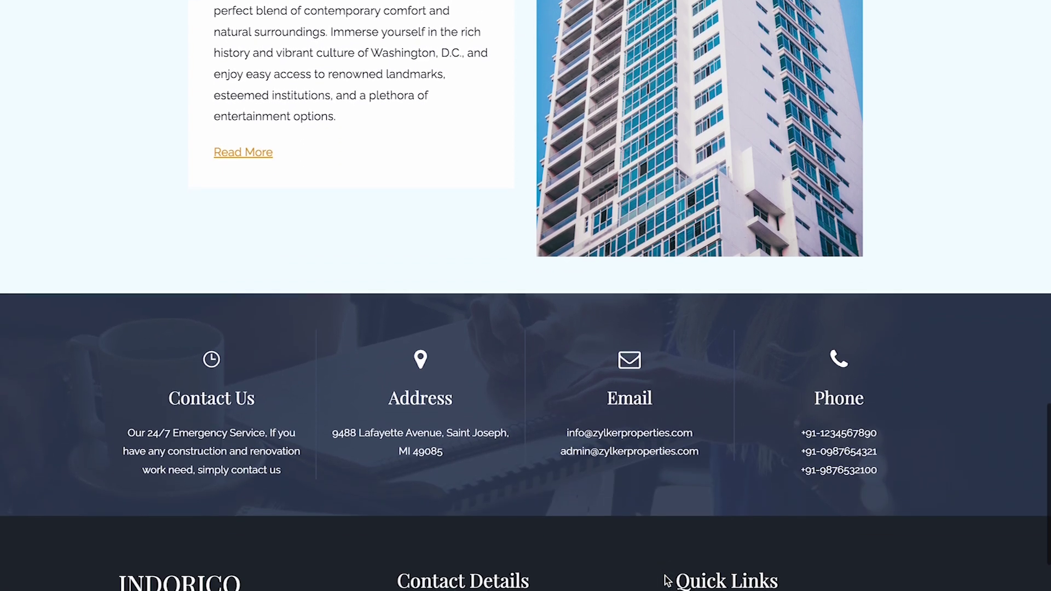
pyautogui.scroll(-3, 667, 581)
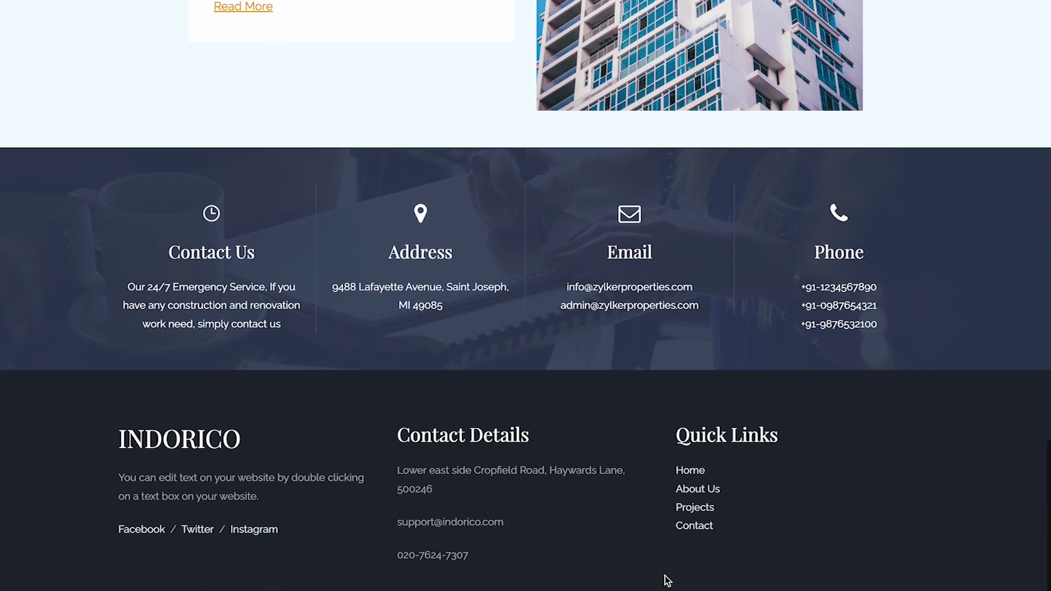
pyautogui.scroll(-2, 667, 581)
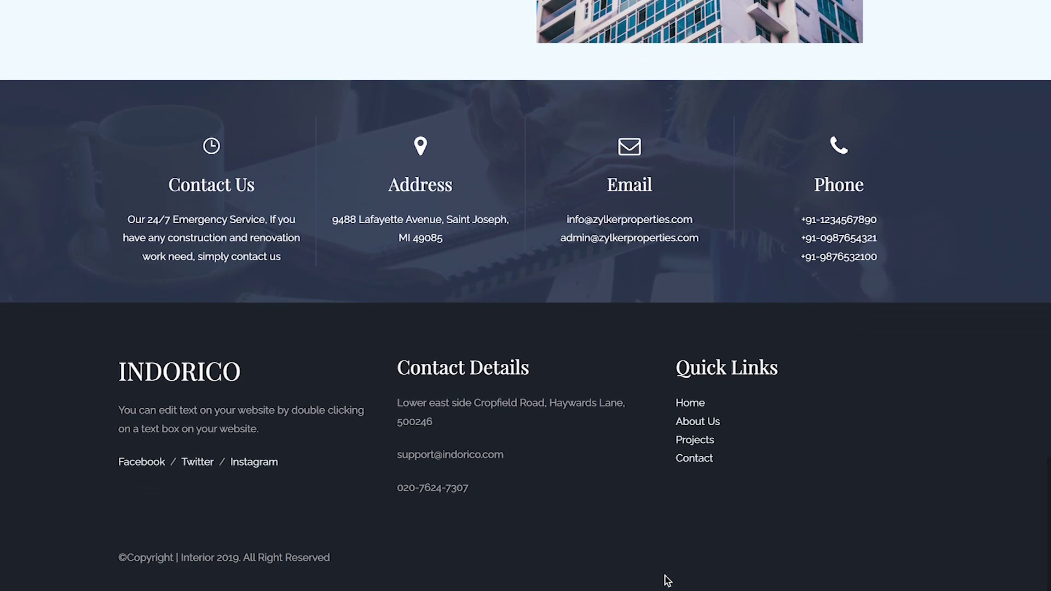
pyautogui.press('Home')
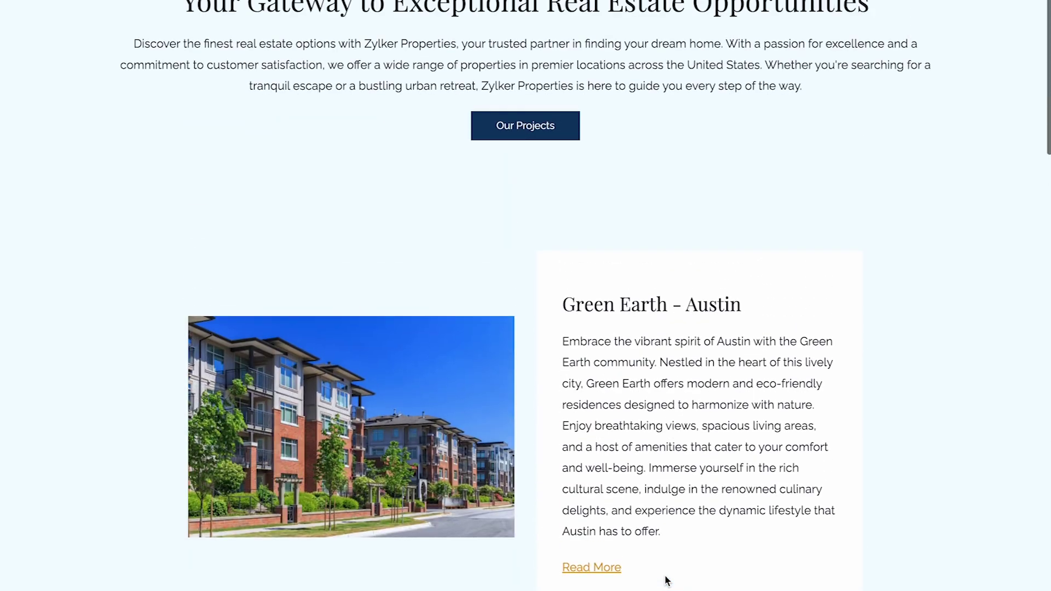
pyautogui.press('Down')
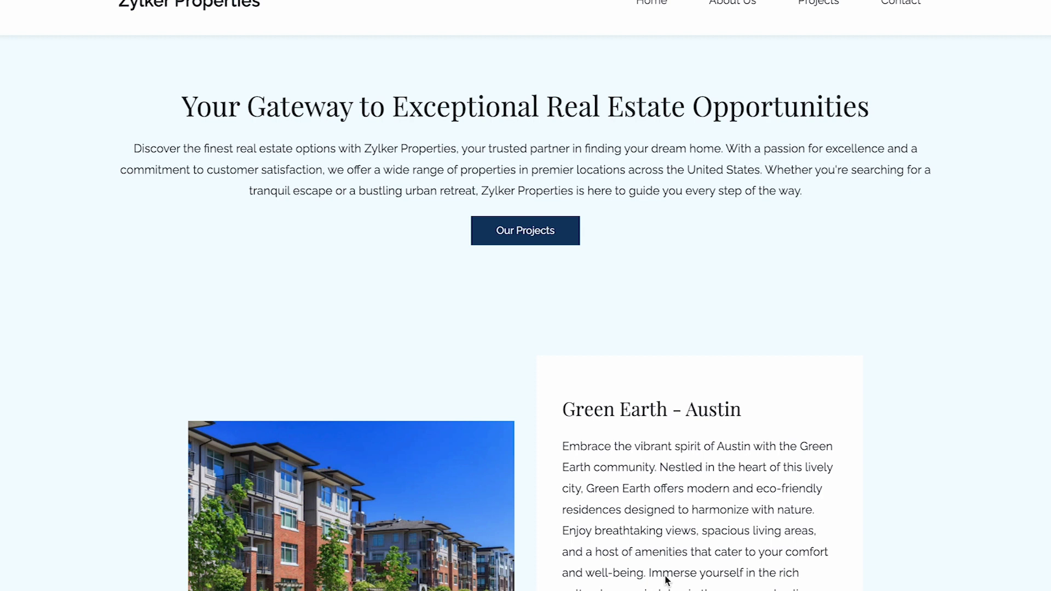
pyautogui.scroll(-5, 666, 580)
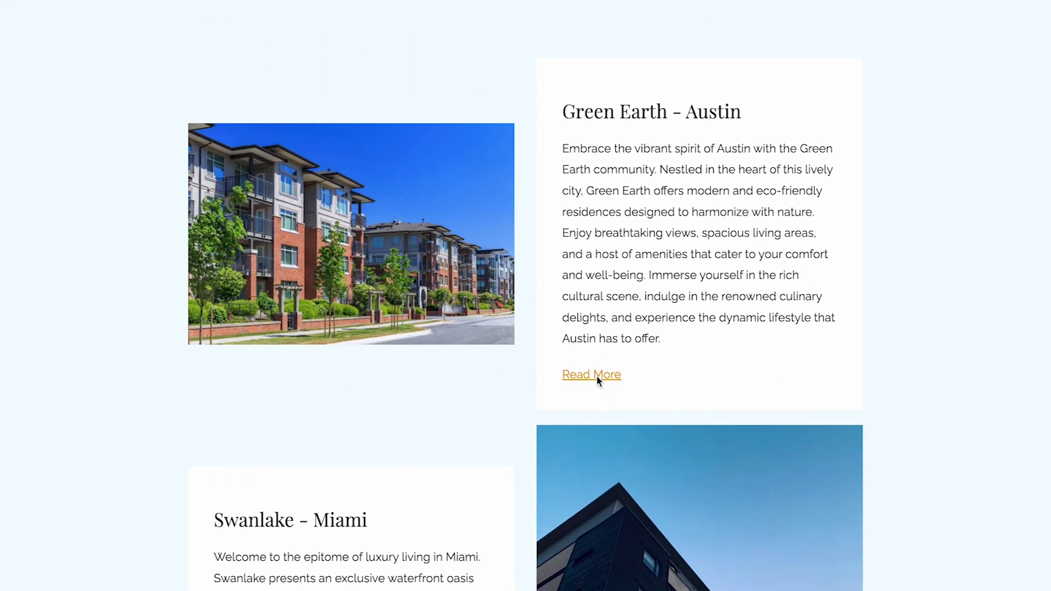
pyautogui.scroll(-4, 597, 375)
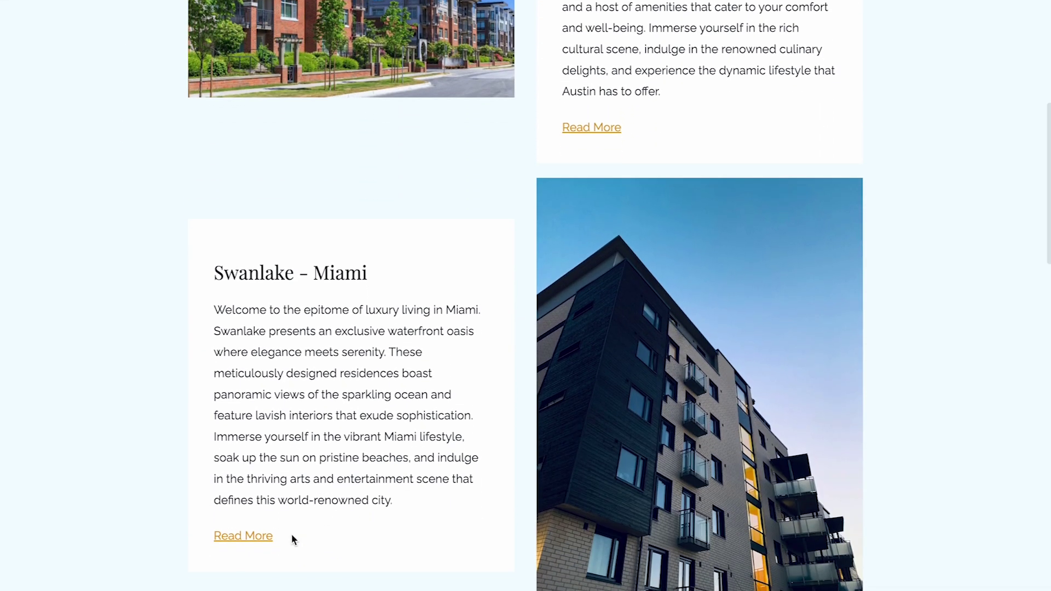
pyautogui.scroll(-10, 292, 539)
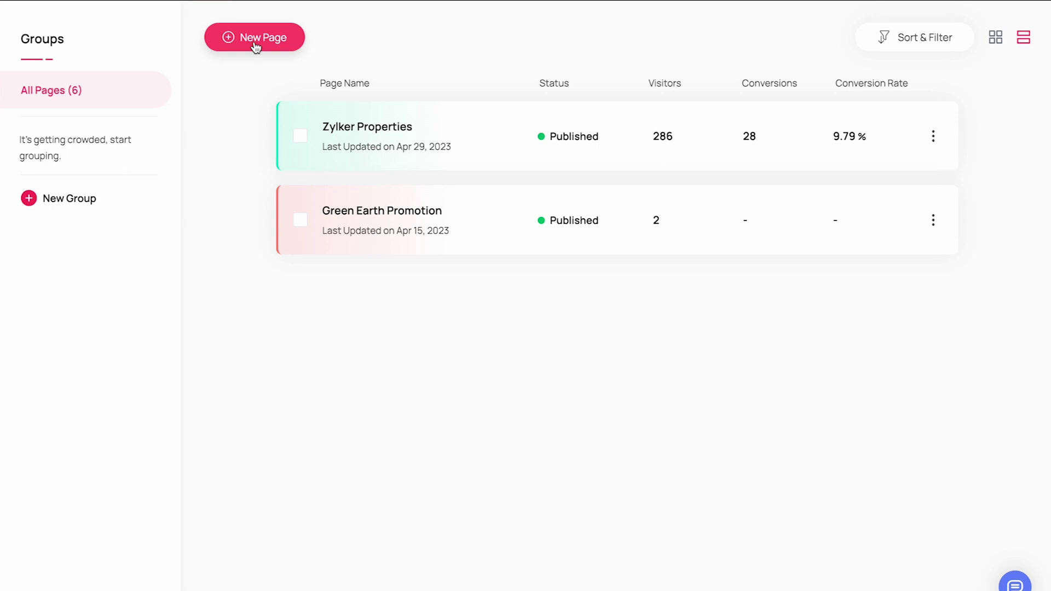
# Step: Start a new page and preview the An Online Conference template from the gallery
pyautogui.click(256, 44)
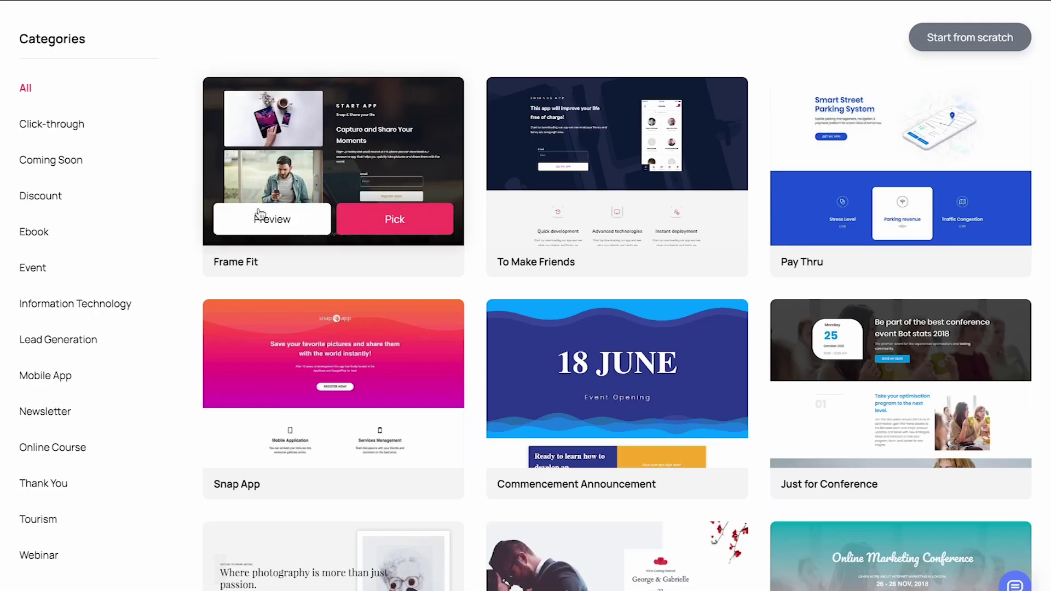
pyautogui.scroll(-15, 260, 204)
pyautogui.scroll(-20, 261, 204)
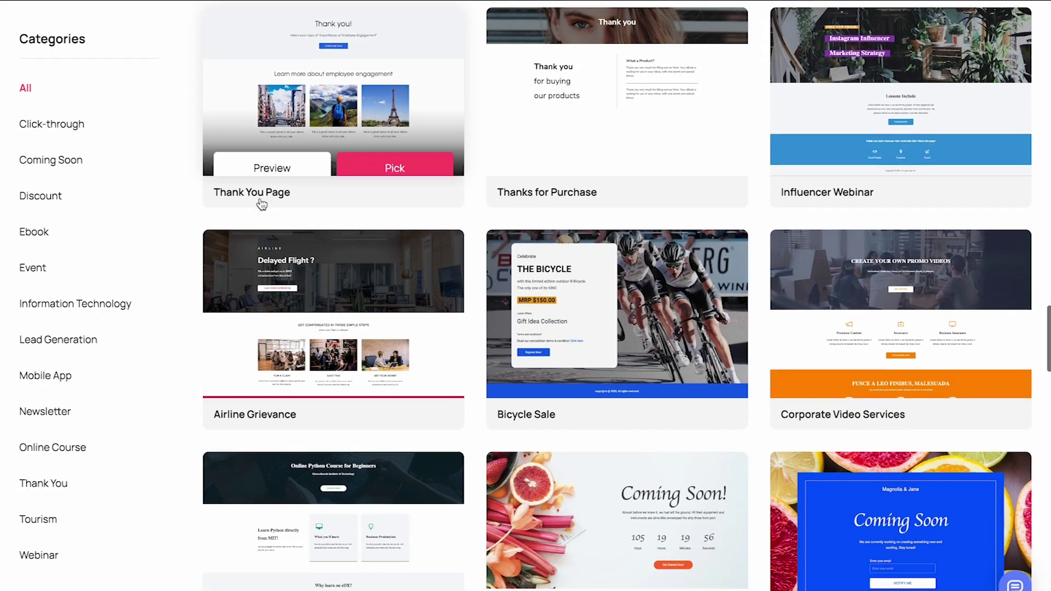
pyautogui.scroll(-10, 262, 204)
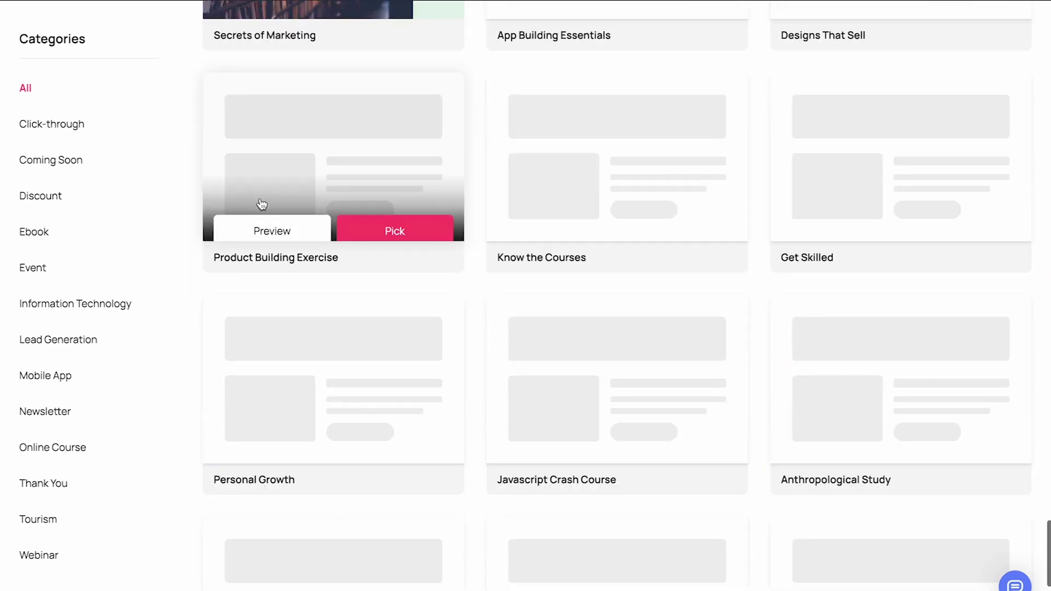
pyautogui.scroll(20, 260, 203)
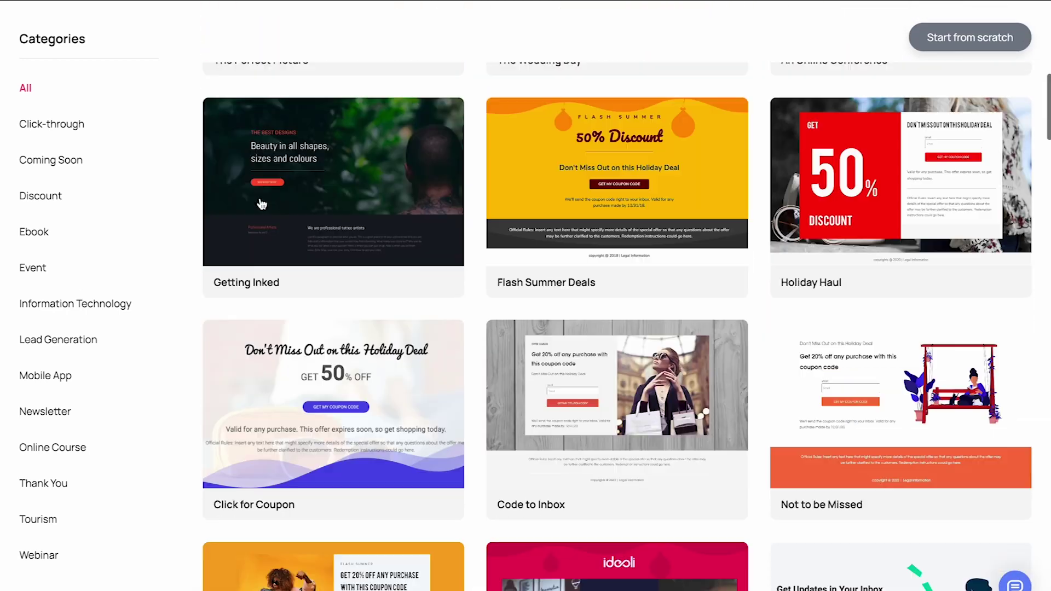
pyautogui.scroll(-4, 761, 465)
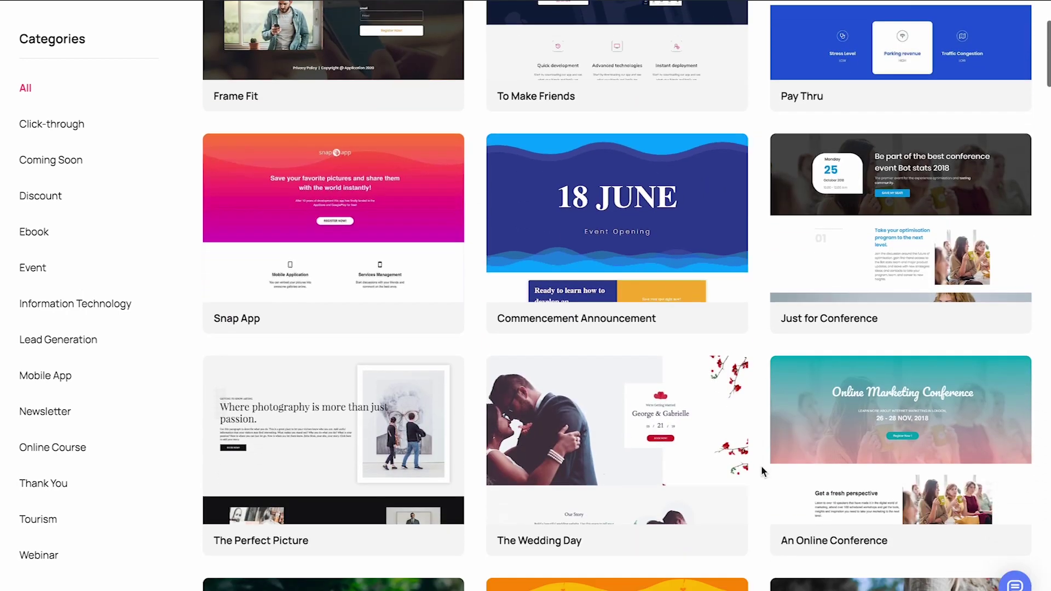
pyautogui.click(893, 474)
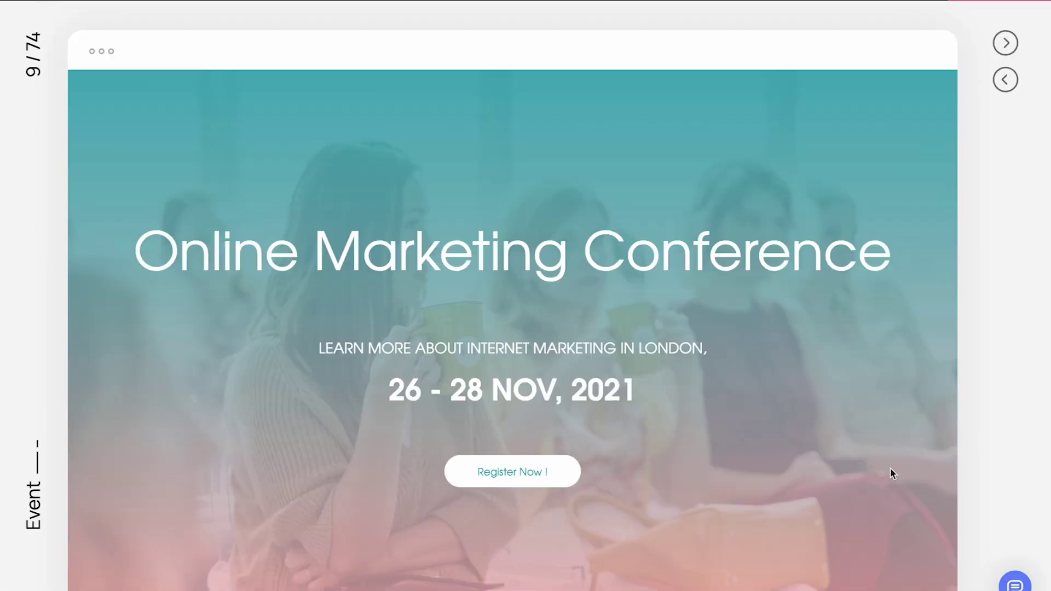
# Step: Check the template's tablet and mobile layouts, then return to the desktop view
pyautogui.click(530, 2)
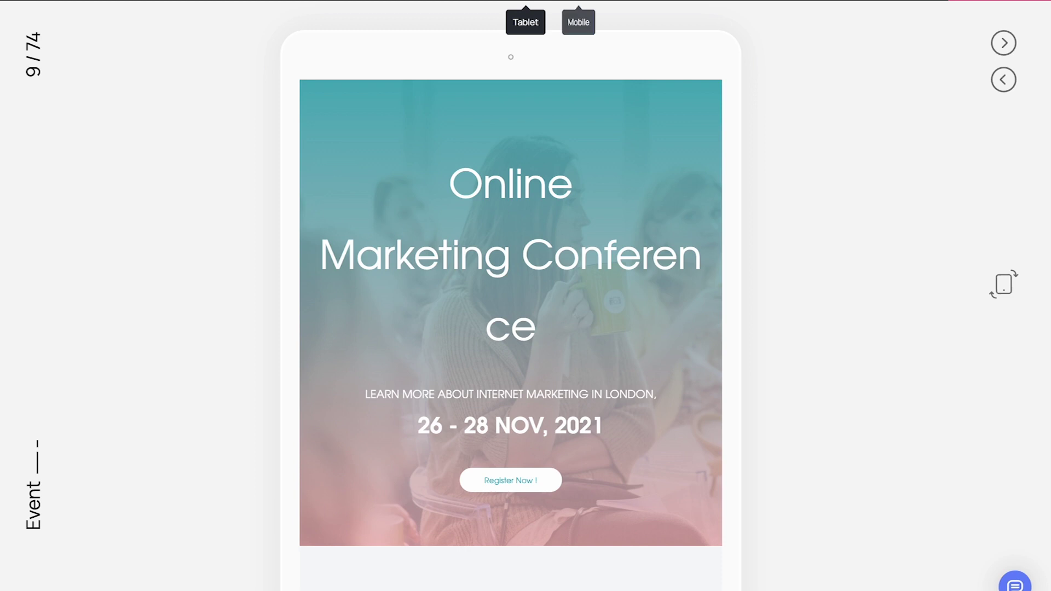
pyautogui.click(579, 3)
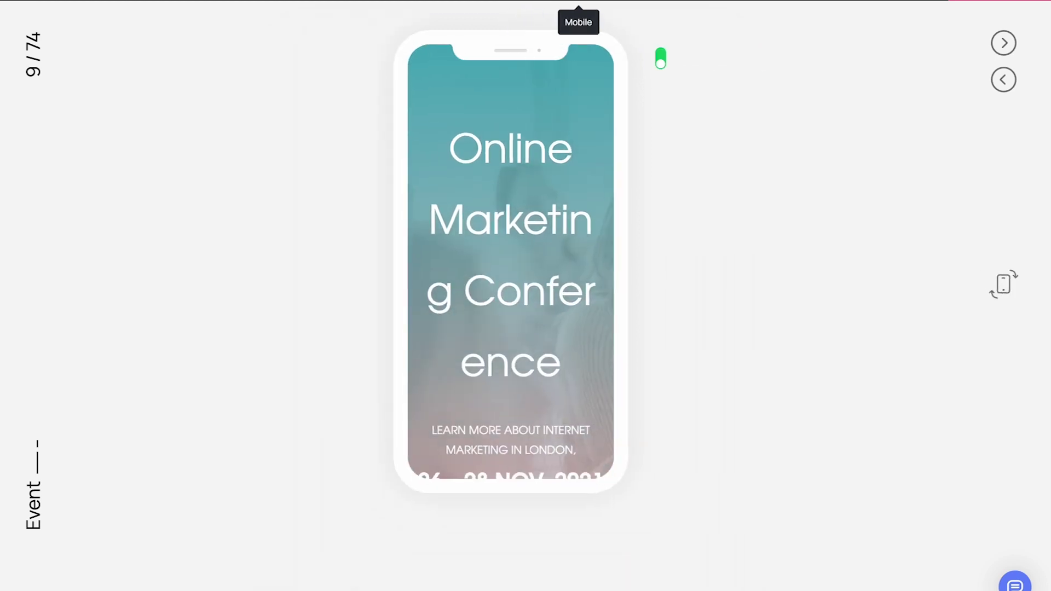
pyautogui.click(473, 2)
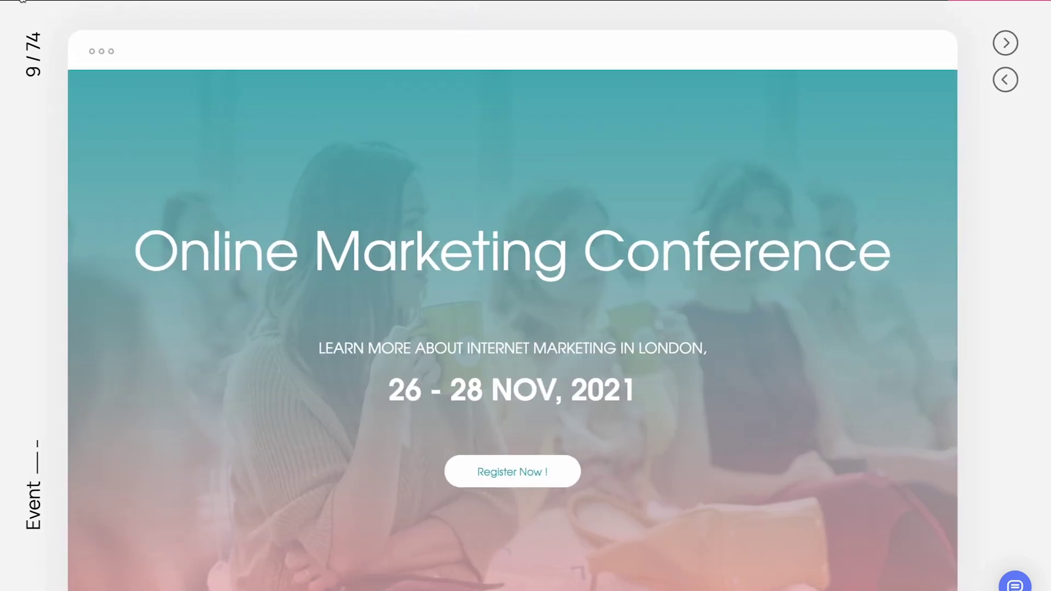
# Step: Pick the template and create a page named 'Marketing Conference 2023'
pyautogui.click(21, 1)
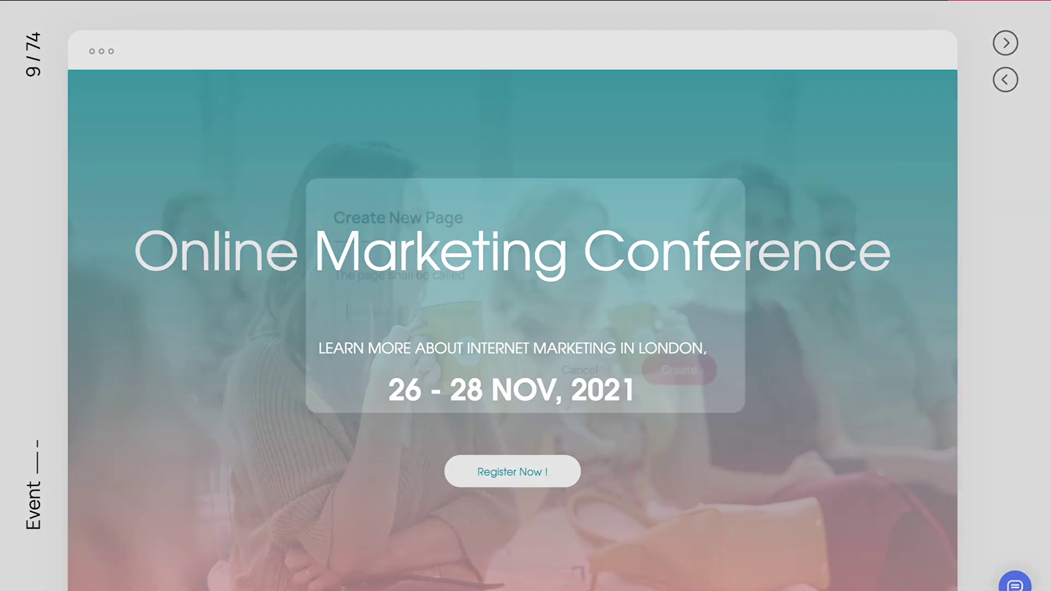
pyautogui.write('M')
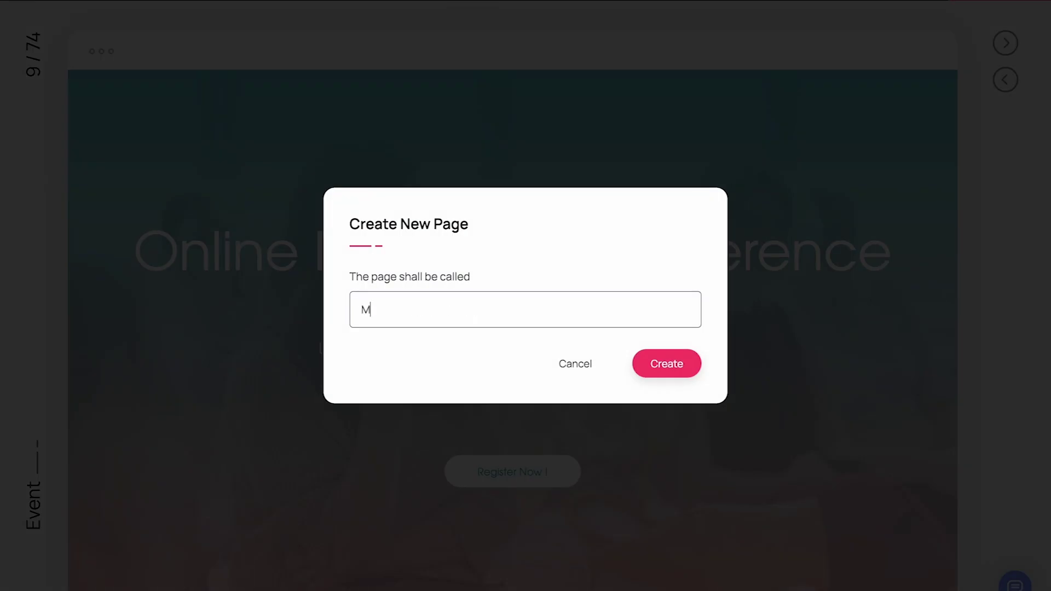
pyautogui.write('arketing Conference 2023')
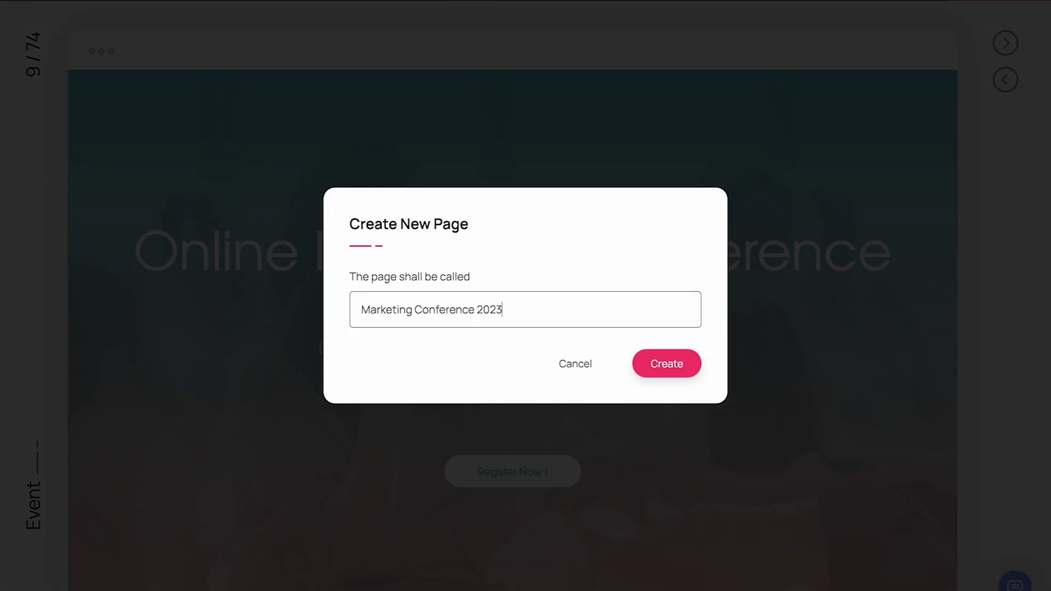
pyautogui.click(698, 363)
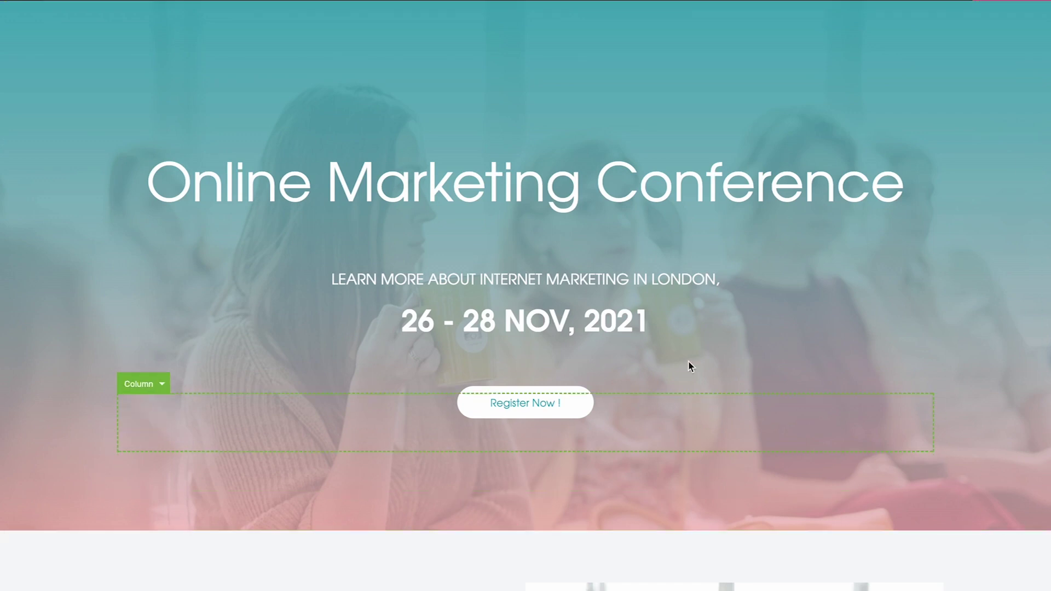
# Step: Change the event date from November 2022 to 26 - 28 July, 2023
pyautogui.click(649, 318)
pyautogui.press('BackSpace')
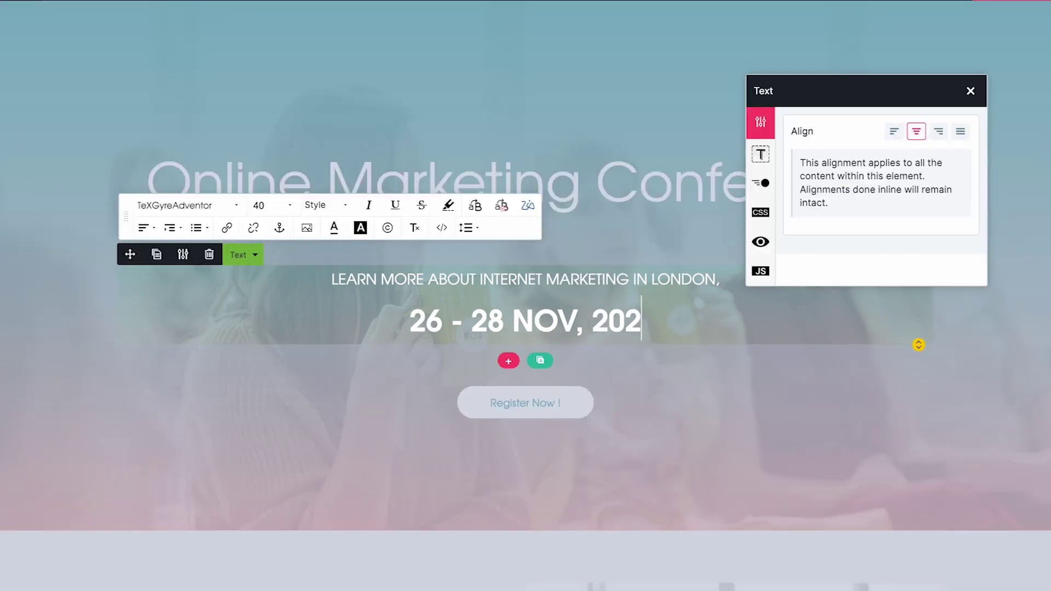
pyautogui.write('3')
pyautogui.doubleClick(554, 322)
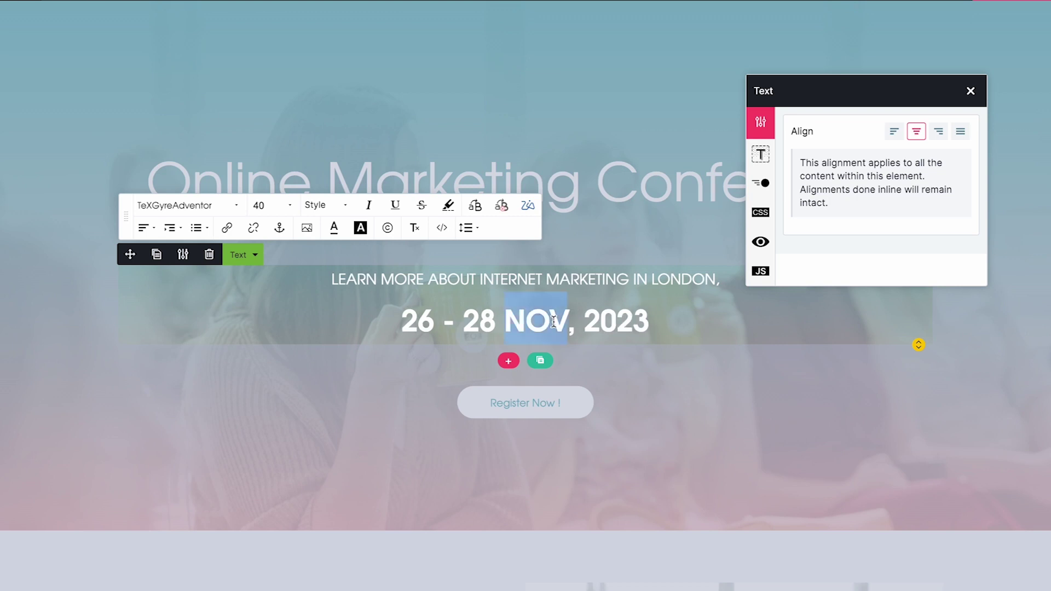
pyautogui.write('July')
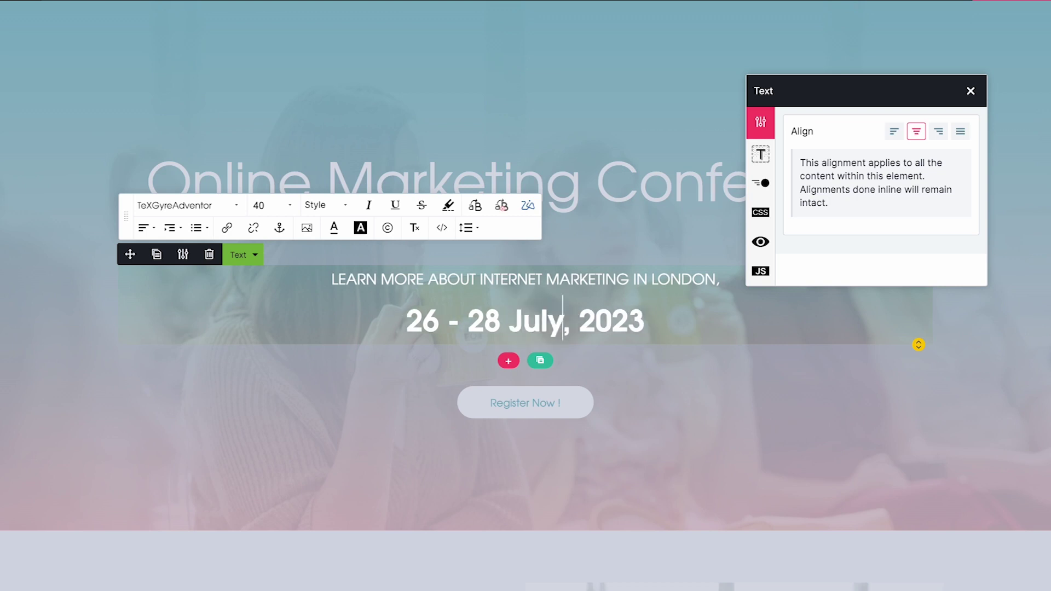
pyautogui.click(596, 123)
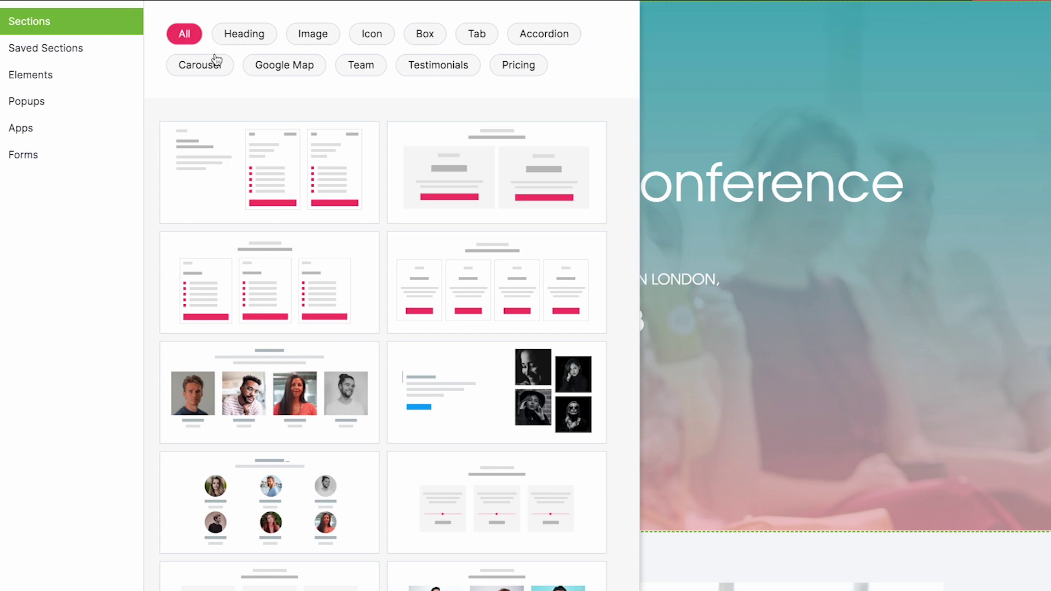
# Step: Browse the Heading, Image, Icon, Testimonials, Tab and Pricing section templates, then check Saved Sections
pyautogui.click(238, 39)
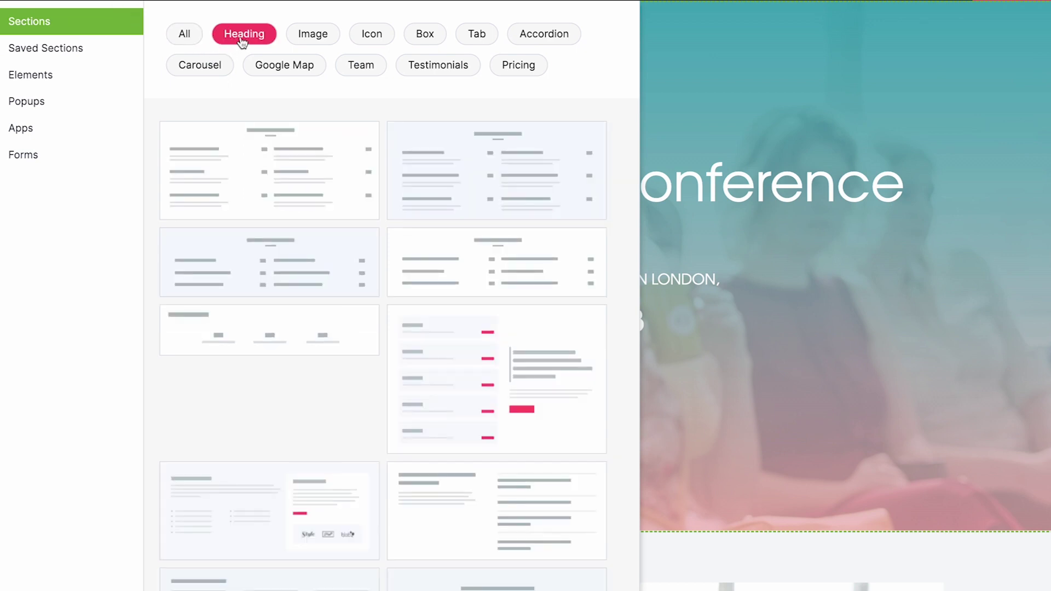
pyautogui.click(313, 39)
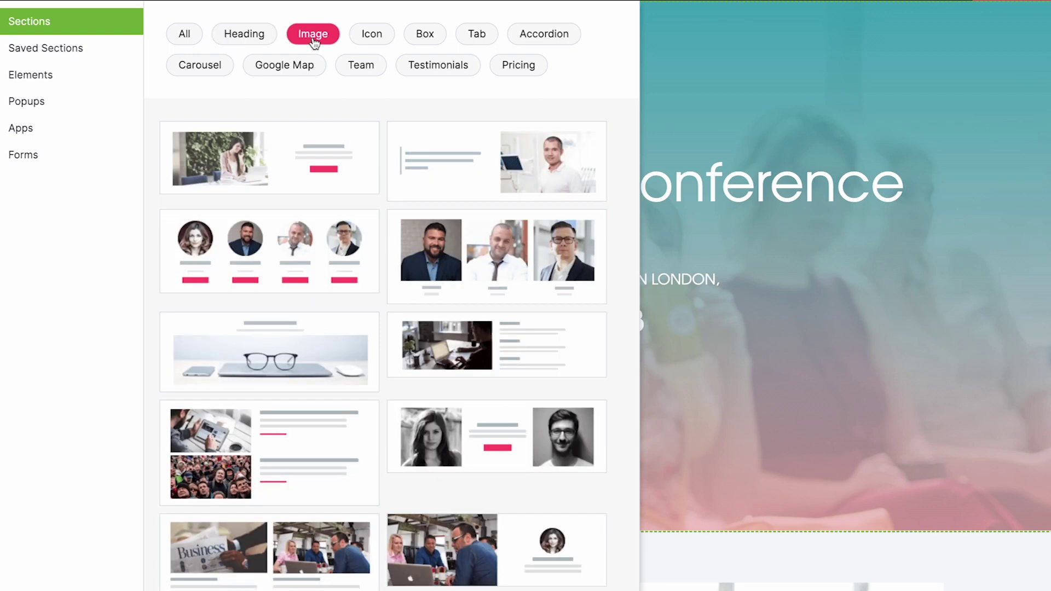
pyautogui.click(371, 38)
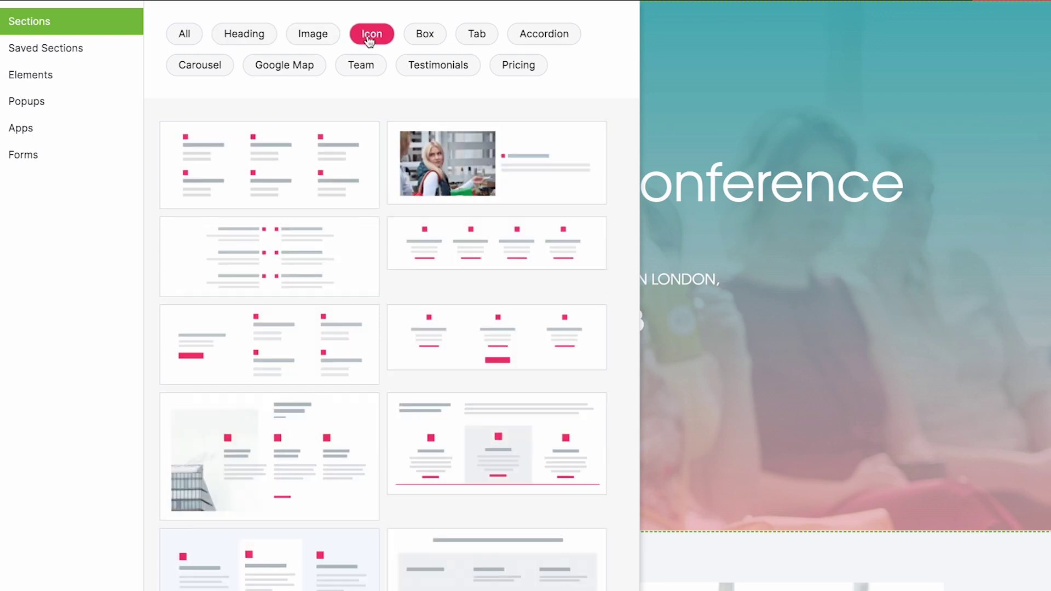
pyautogui.click(422, 69)
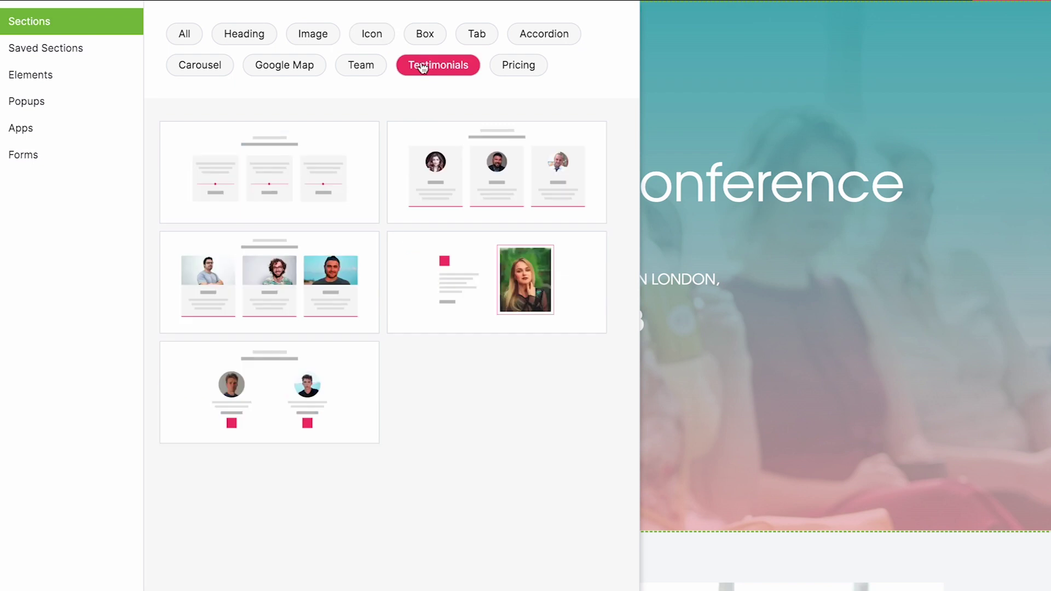
pyautogui.click(476, 33)
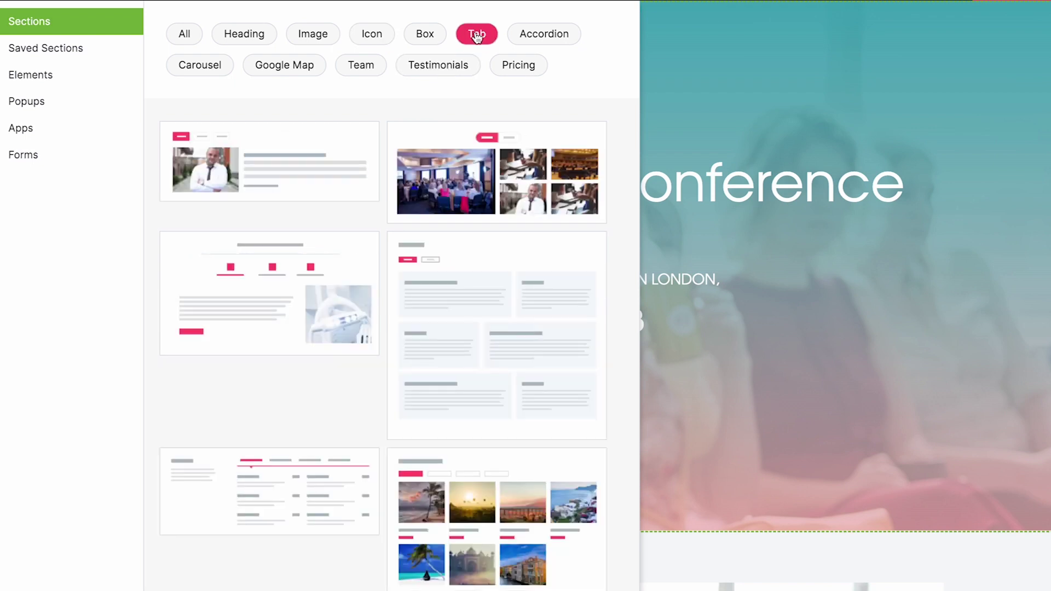
pyautogui.click(509, 68)
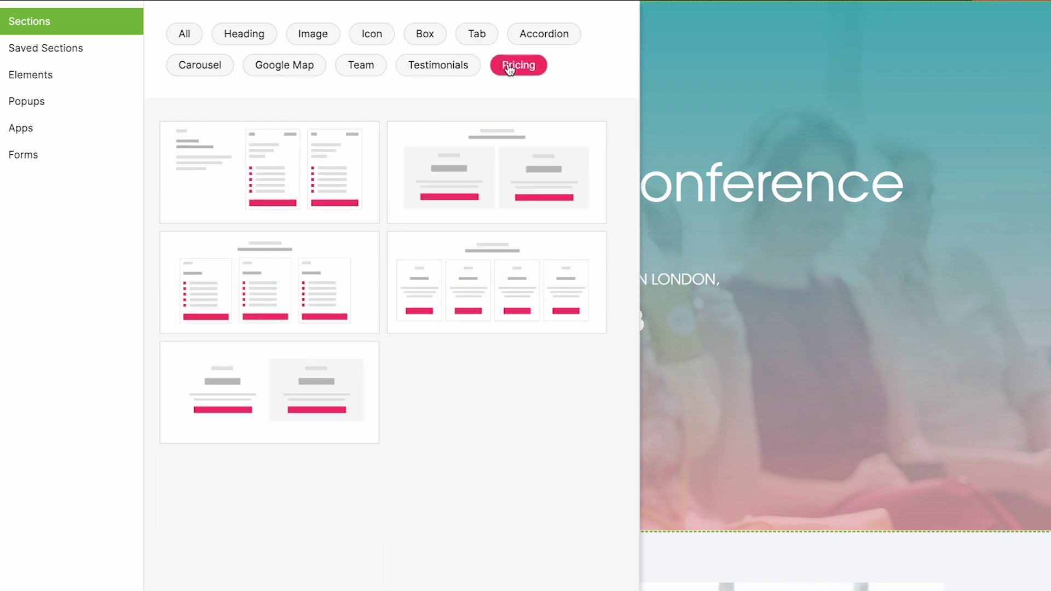
pyautogui.click(116, 51)
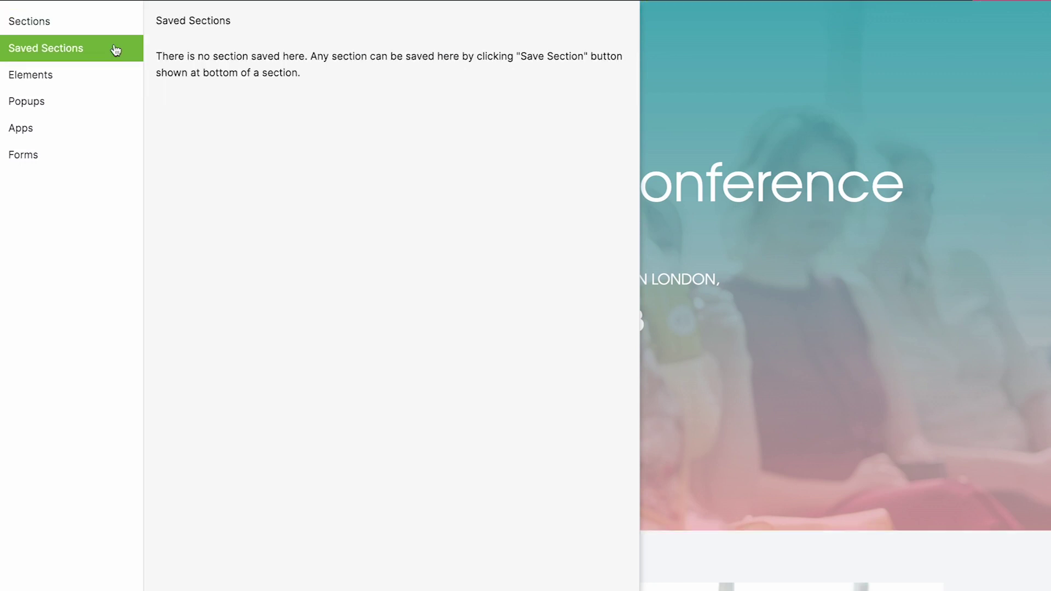
# Step: Scroll through the available page element tiles
pyautogui.click(85, 76)
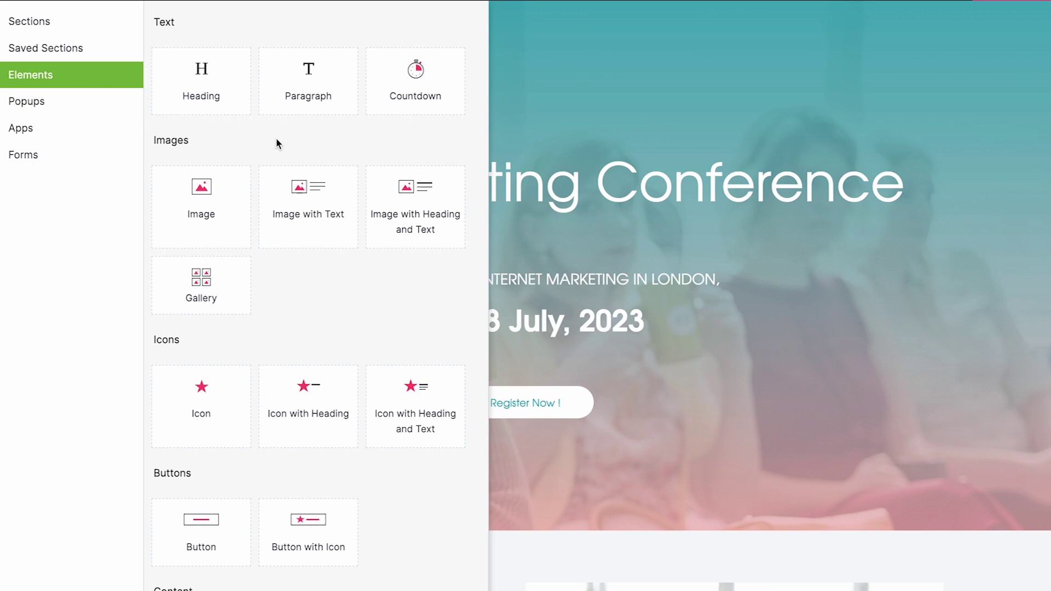
pyautogui.scroll(-3, 277, 137)
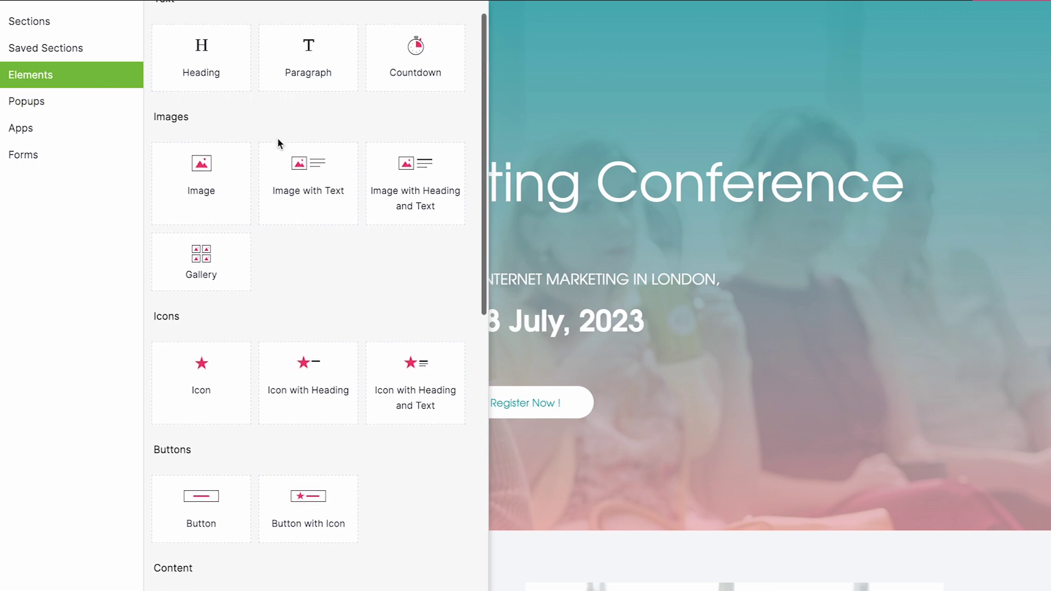
pyautogui.scroll(-3, 278, 139)
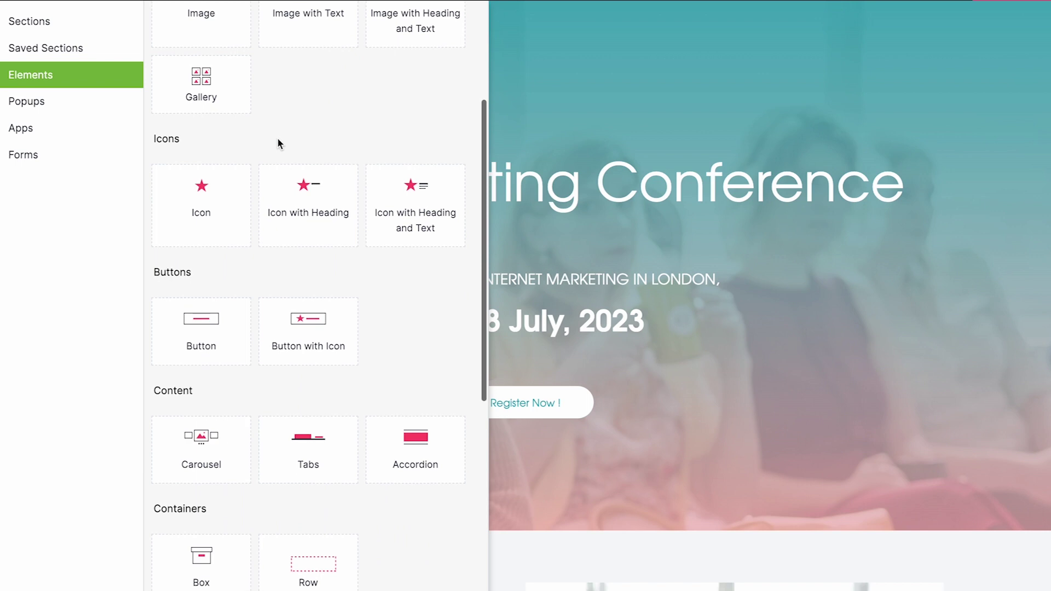
pyautogui.scroll(-7, 278, 139)
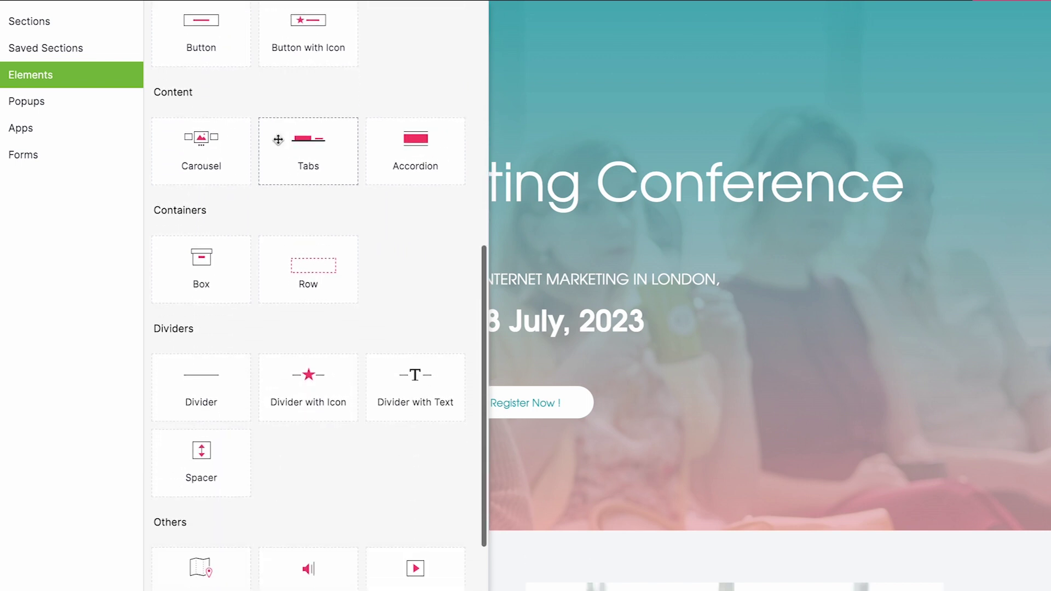
pyautogui.scroll(-3, 278, 139)
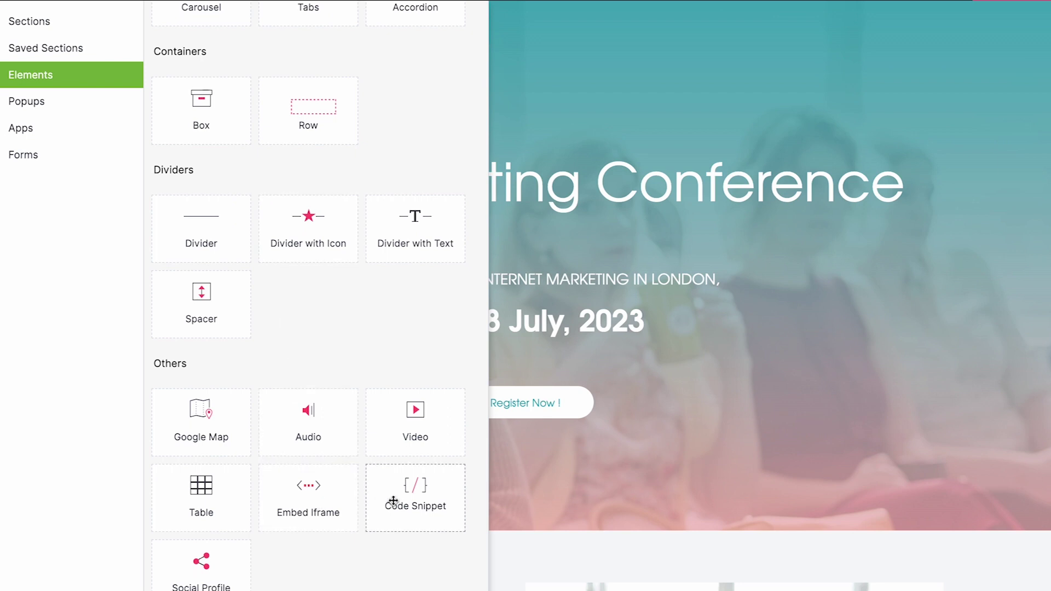
# Step: Open the Native Form library and start building a new form
pyautogui.click(71, 155)
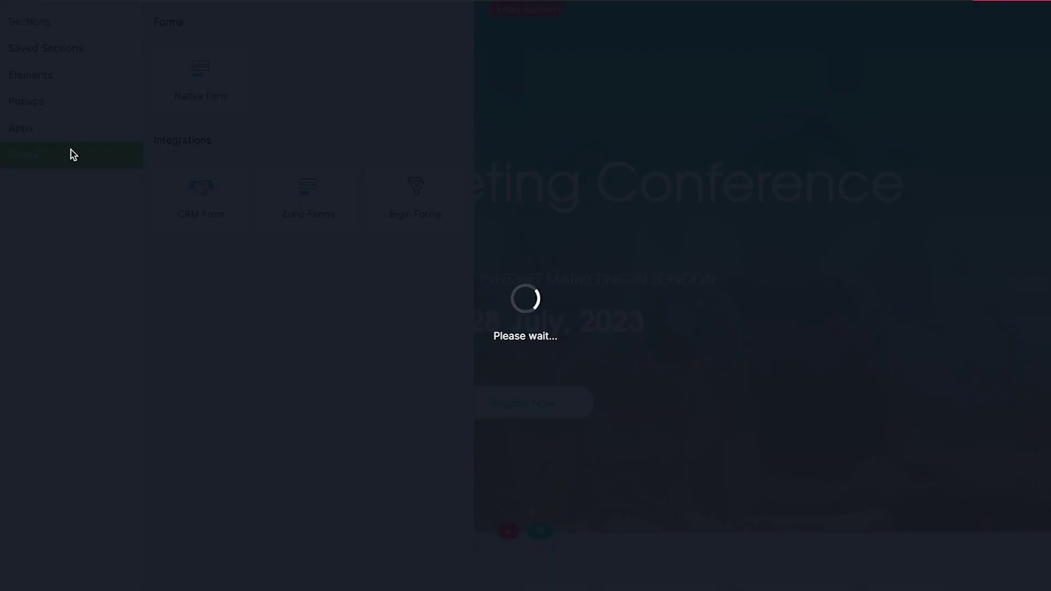
pyautogui.click(192, 89)
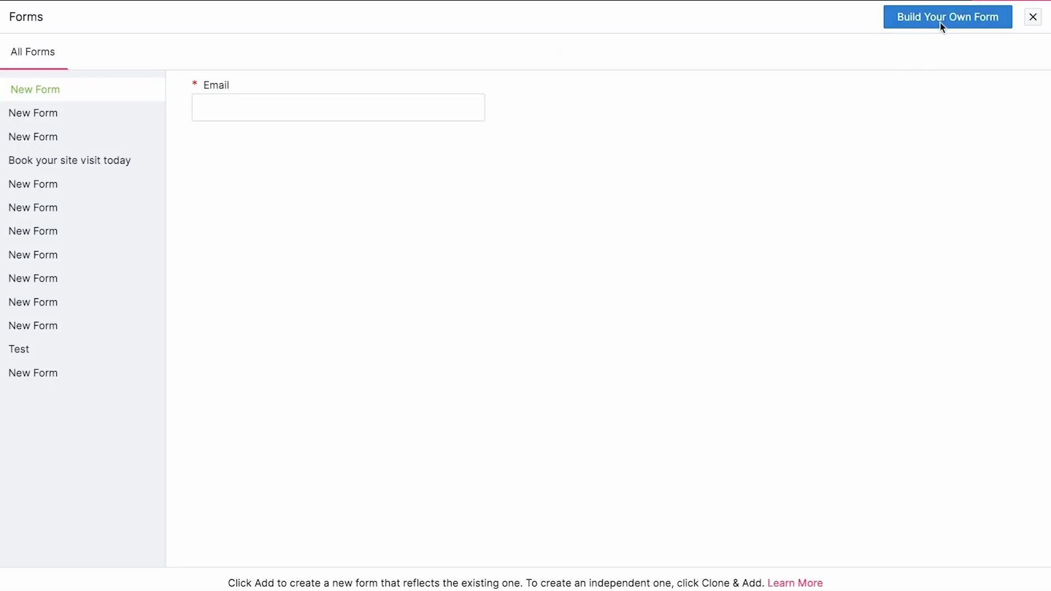
pyautogui.click(945, 25)
# Step: Name the new form 'Registration Form' and create it
pyautogui.write('Registratio')
pyautogui.write('n FO')
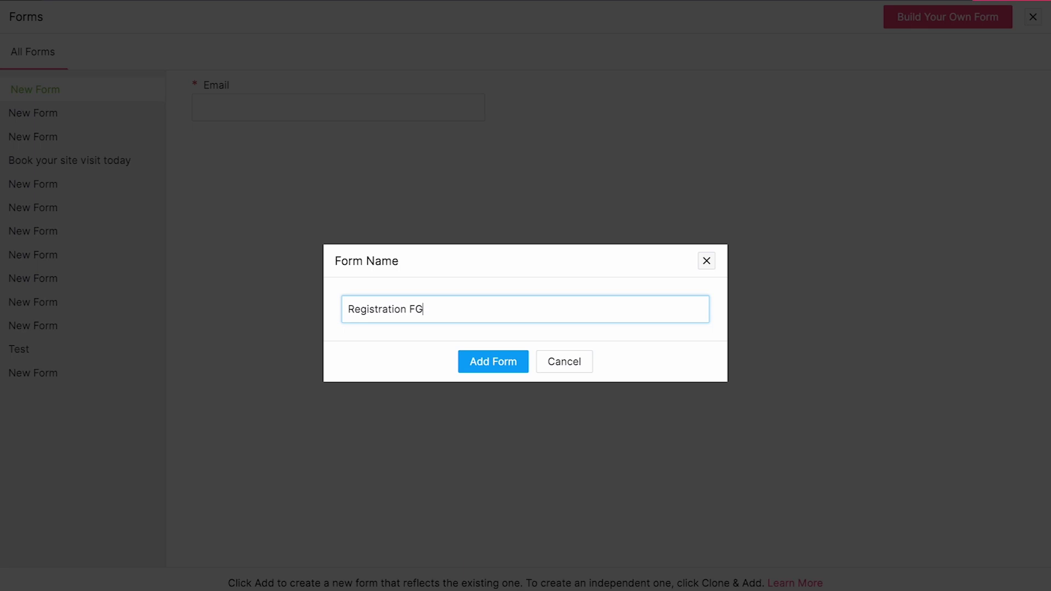
pyautogui.press('BackSpace')
pyautogui.write('orm')
pyautogui.click(478, 362)
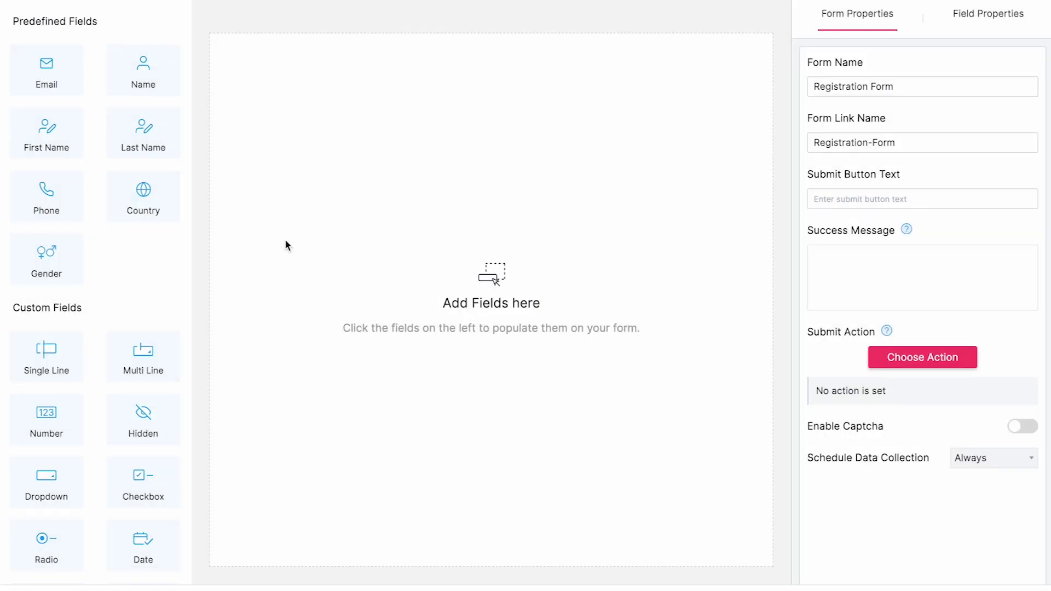
# Step: Add Name, Email and Phone fields and save the form onto the page
pyautogui.click(146, 80)
pyautogui.click(54, 73)
pyautogui.click(58, 200)
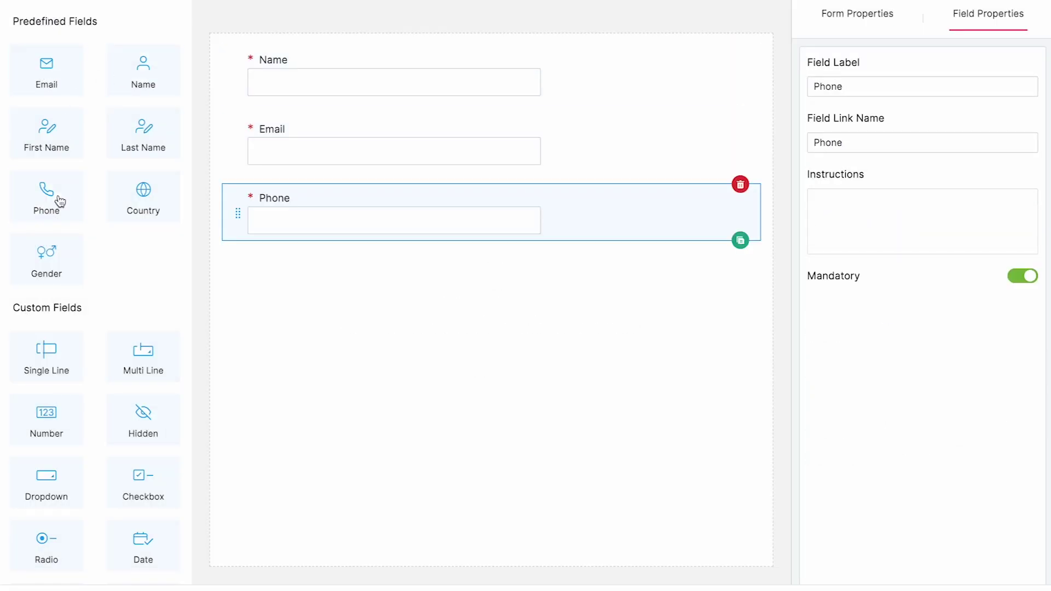
pyautogui.click(467, 573)
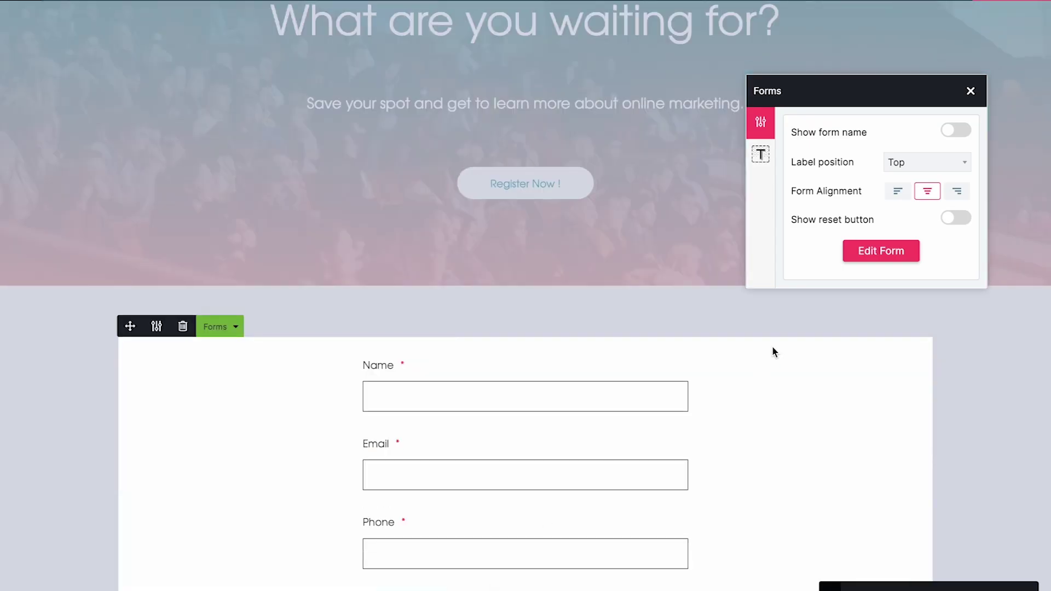
# Step: Review the form's Page, Web URL and Download File submit actions, leaving none set
pyautogui.click(872, 249)
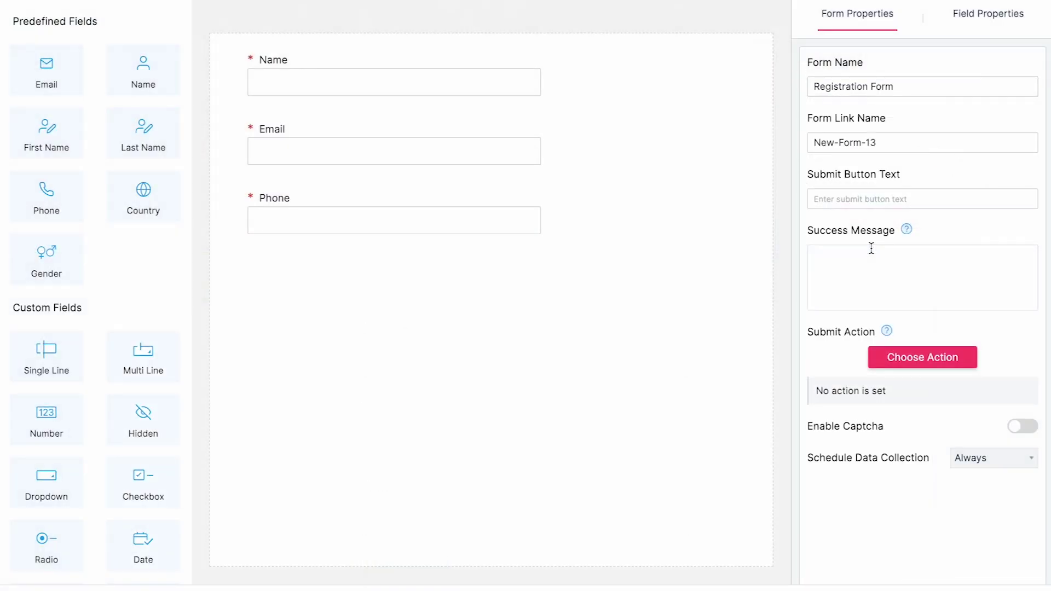
pyautogui.click(911, 372)
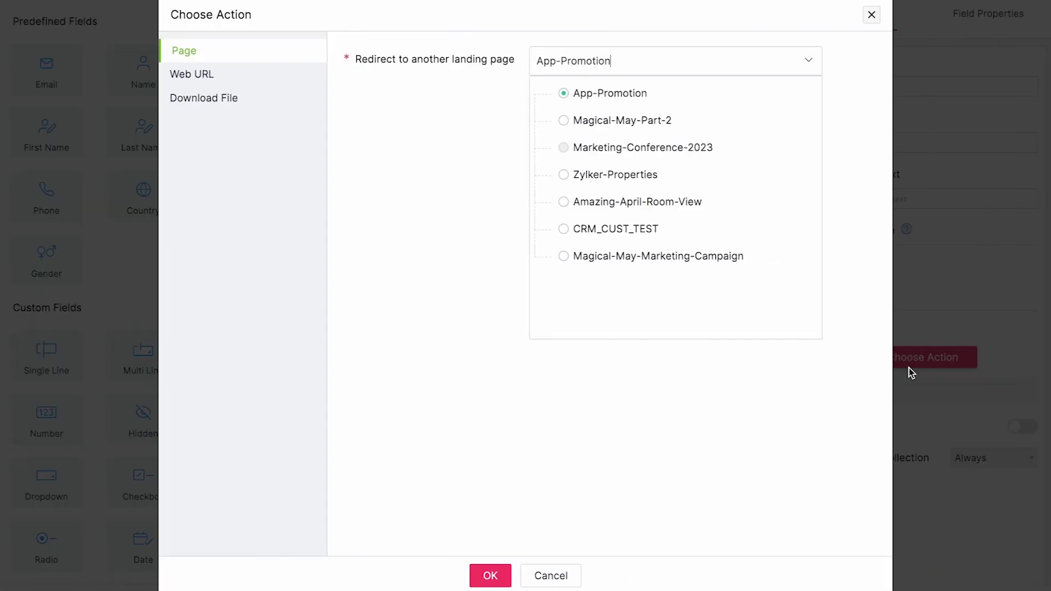
pyautogui.click(243, 83)
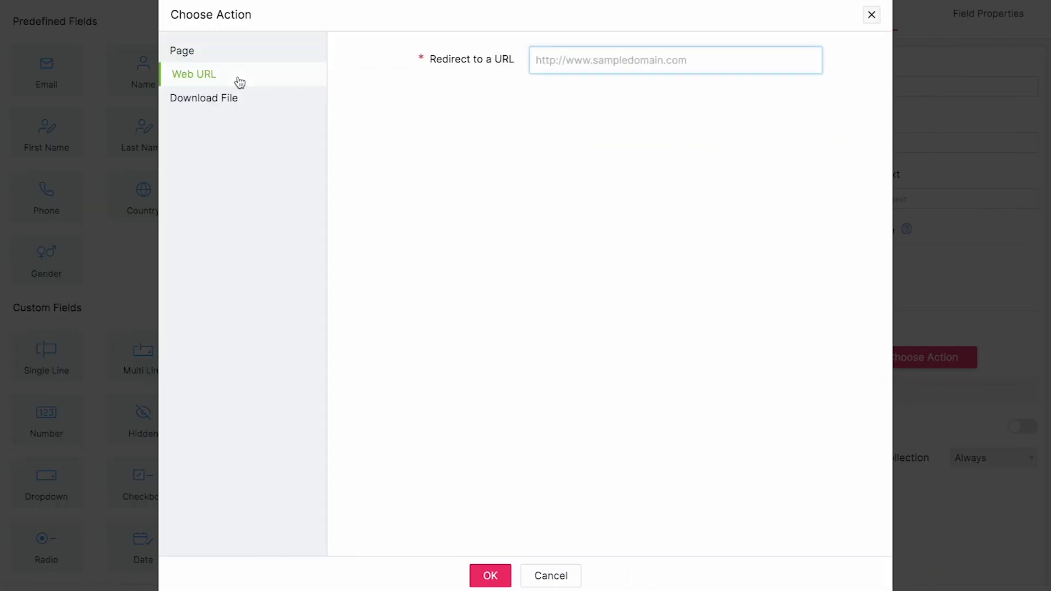
pyautogui.click(243, 100)
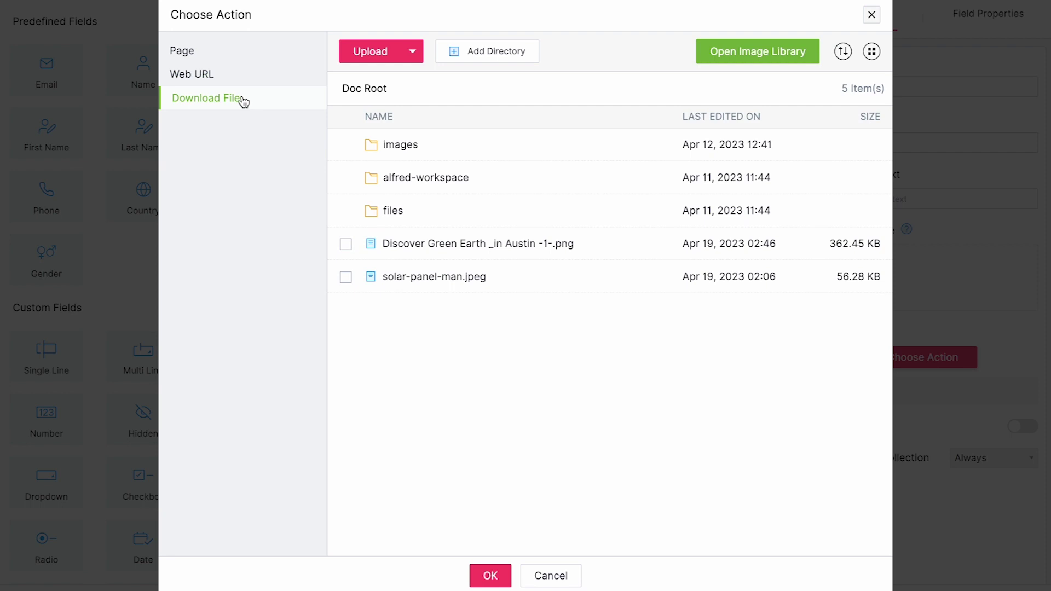
pyautogui.click(551, 582)
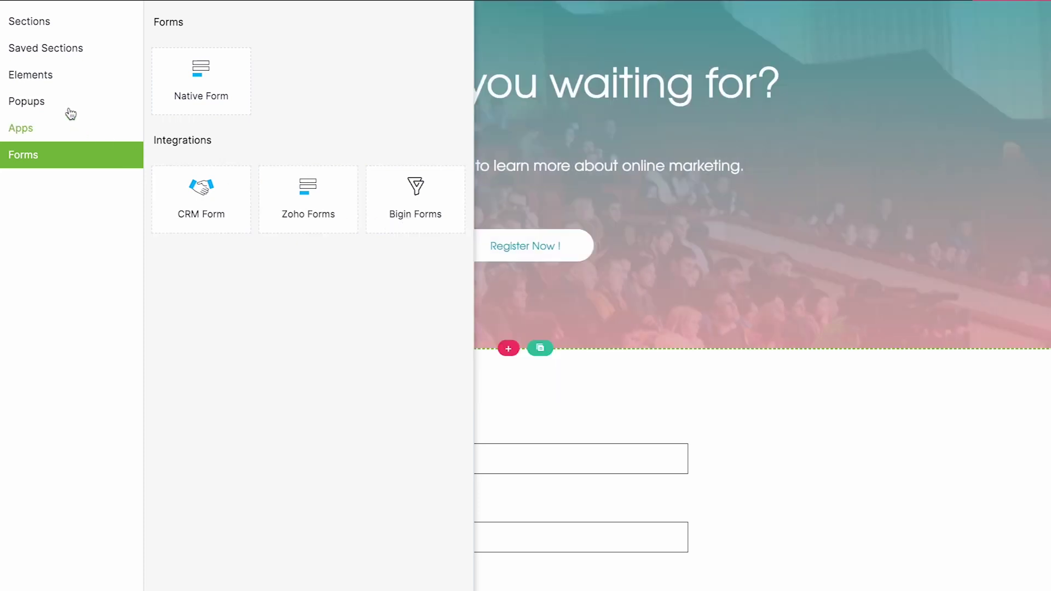
pyautogui.click(60, 101)
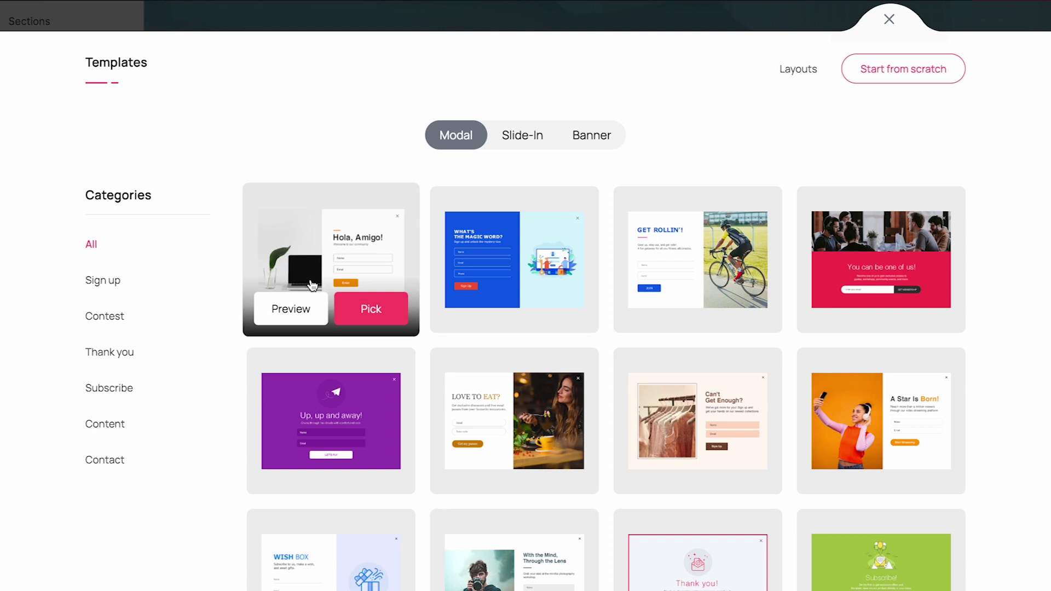
# Step: Browse the popup templates and layout options across the Modal, Slide-In and Banner tabs
pyautogui.scroll(-2, 312, 282)
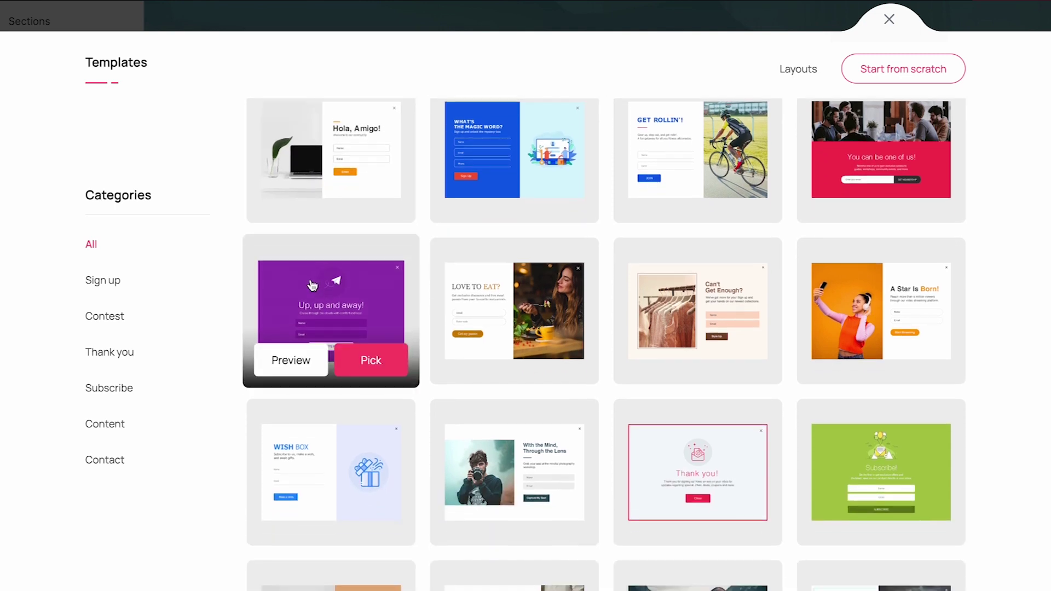
pyautogui.scroll(-7, 315, 274)
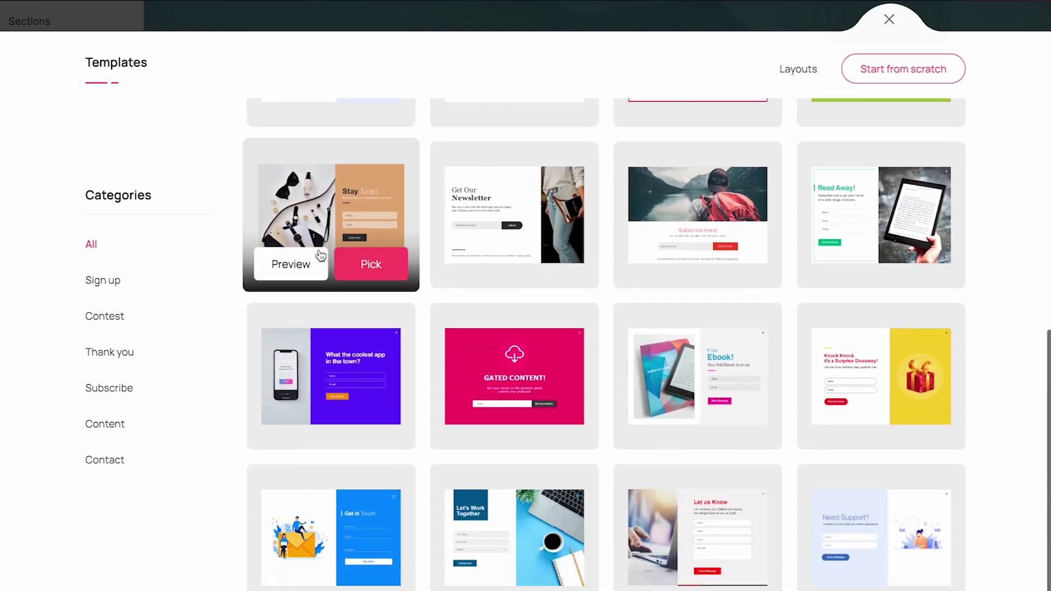
pyautogui.scroll(10, 320, 256)
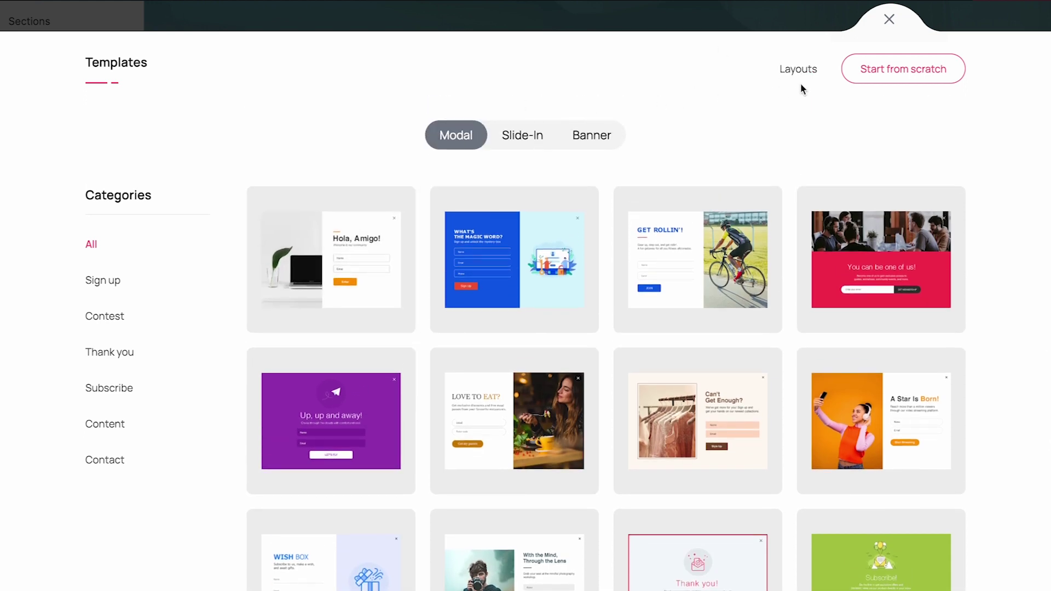
pyautogui.click(800, 71)
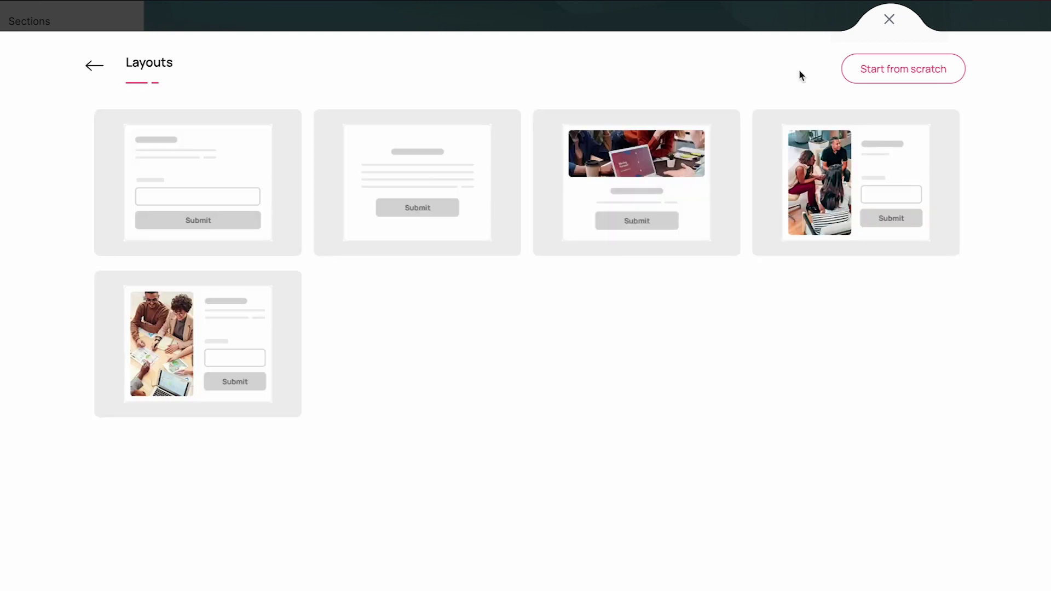
pyautogui.click(94, 68)
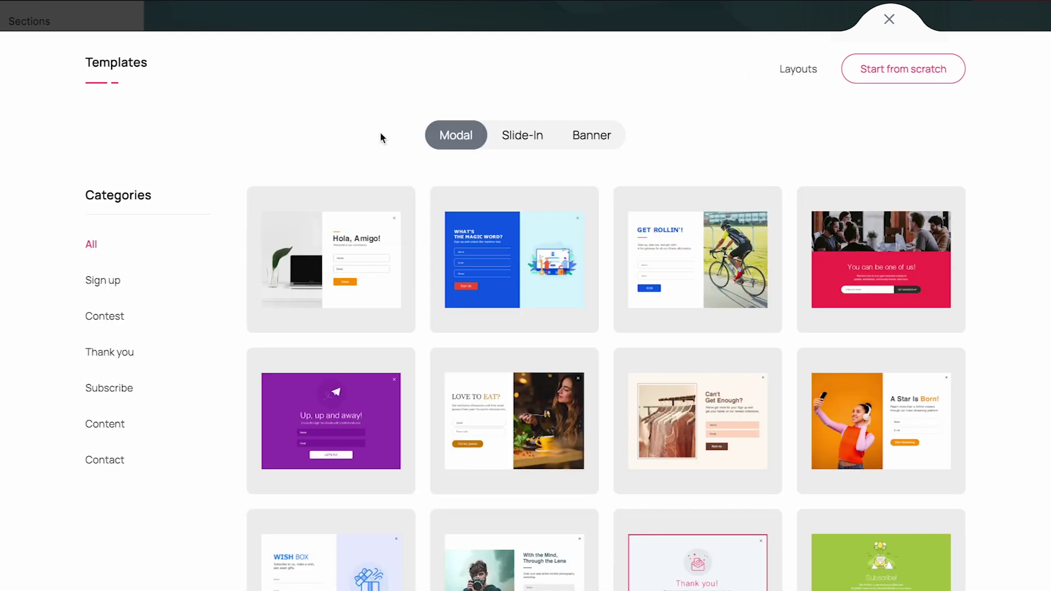
pyautogui.click(516, 142)
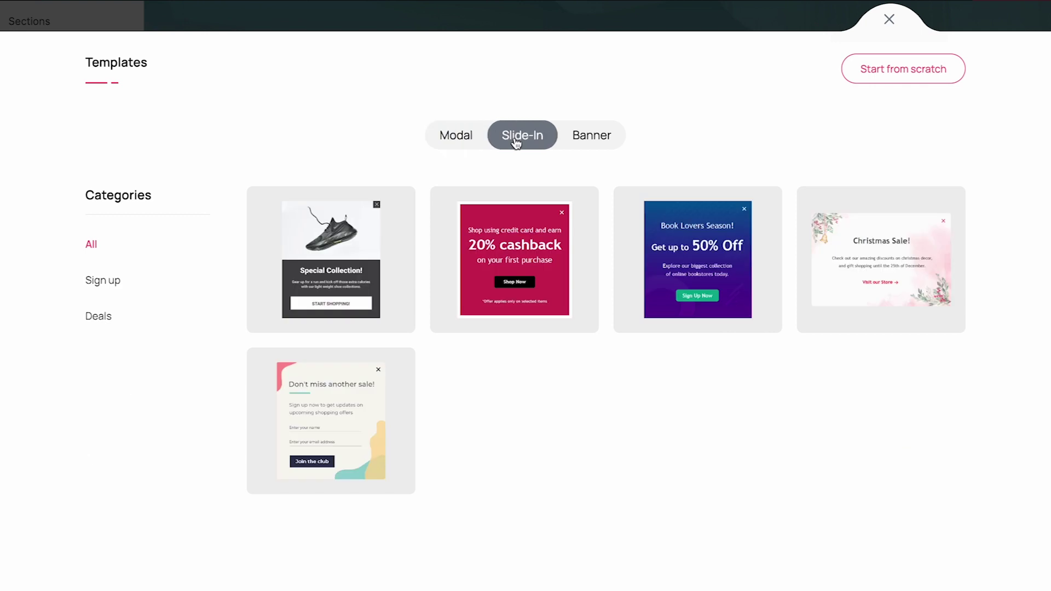
pyautogui.click(575, 144)
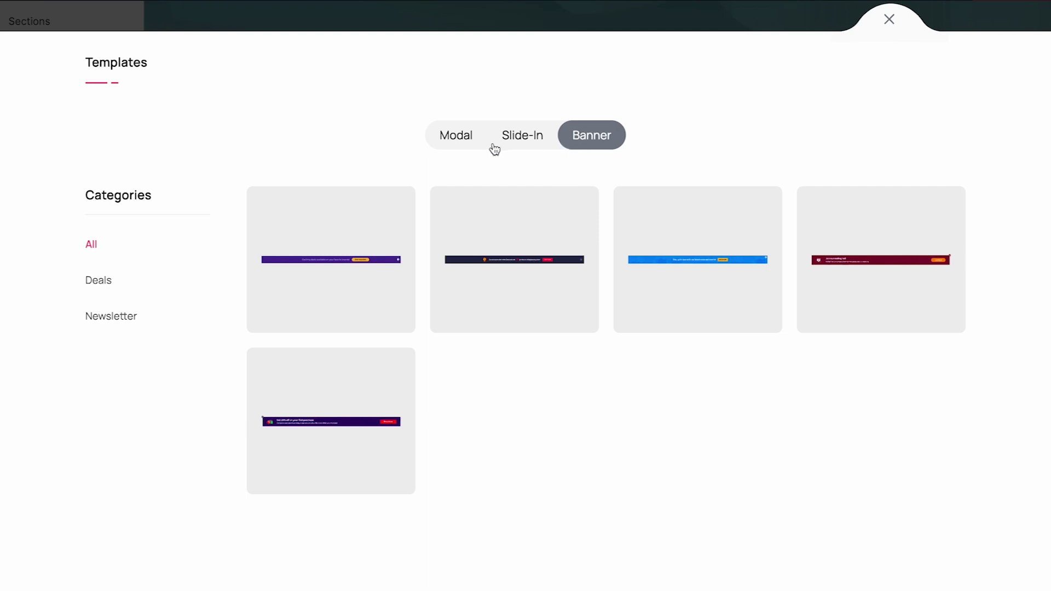
pyautogui.click(459, 142)
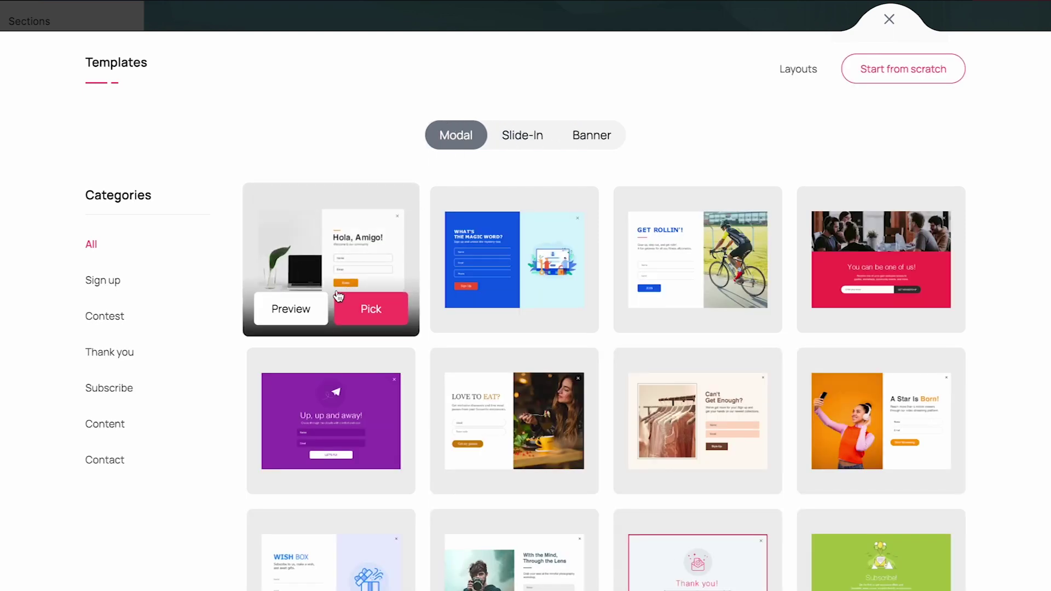
# Step: Preview the Hola, Amigo!, 20% cashback and flash sale templates, then pick Hola, Amigo! as 'Registration'
pyautogui.click(308, 304)
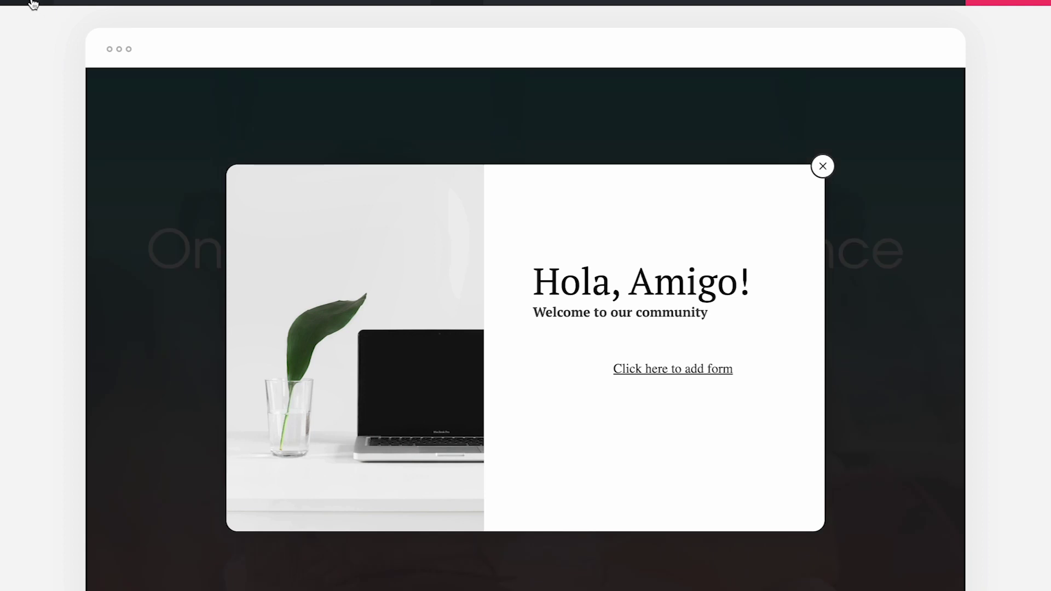
pyautogui.click(32, 4)
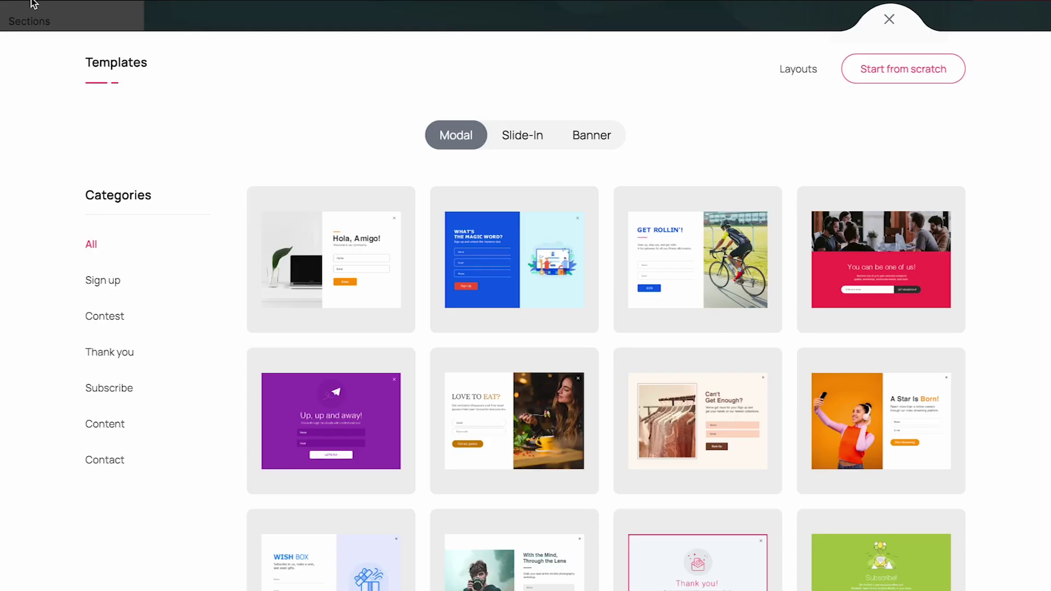
pyautogui.click(534, 144)
pyautogui.moveTo(533, 285)
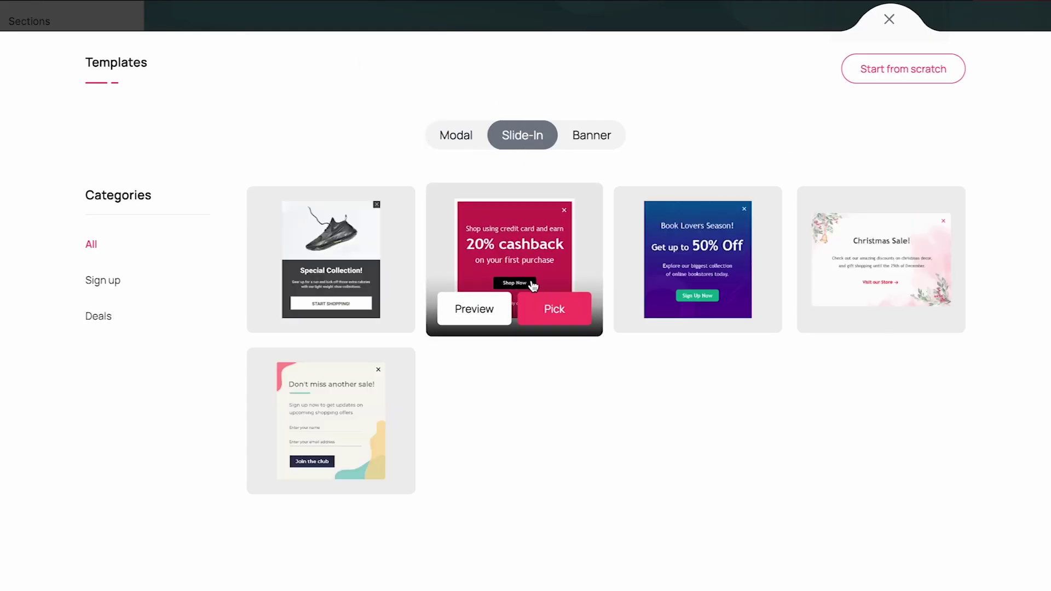
pyautogui.click(489, 310)
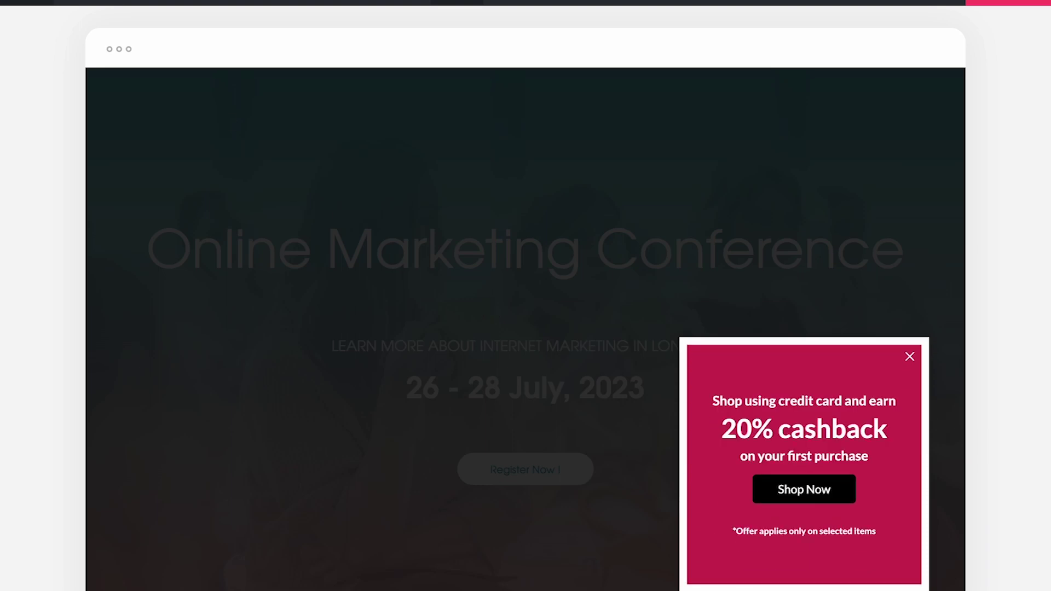
pyautogui.press('Escape')
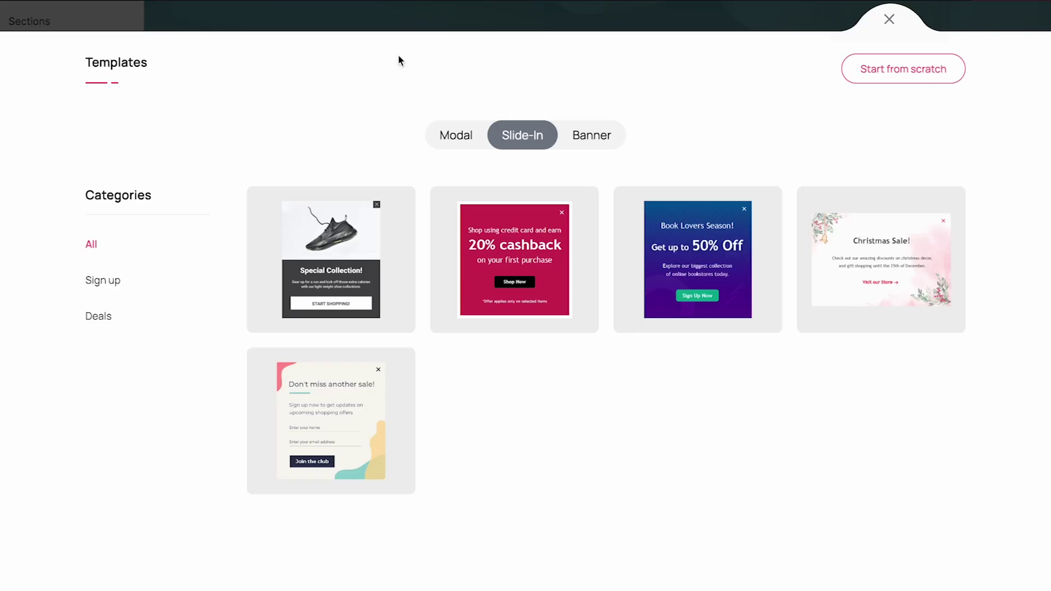
pyautogui.click(585, 135)
pyautogui.click(484, 307)
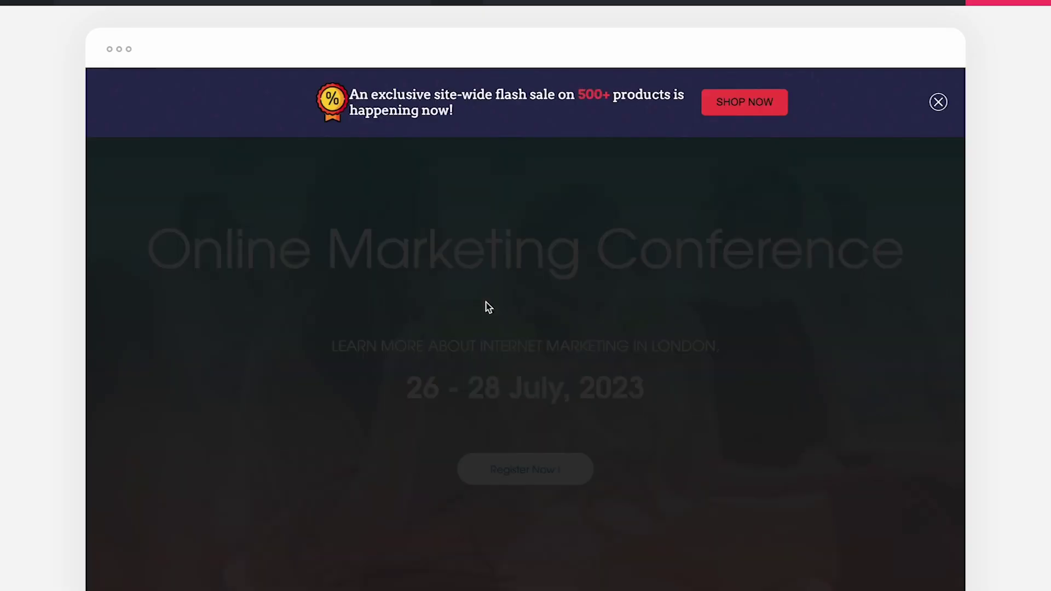
pyautogui.press('Escape')
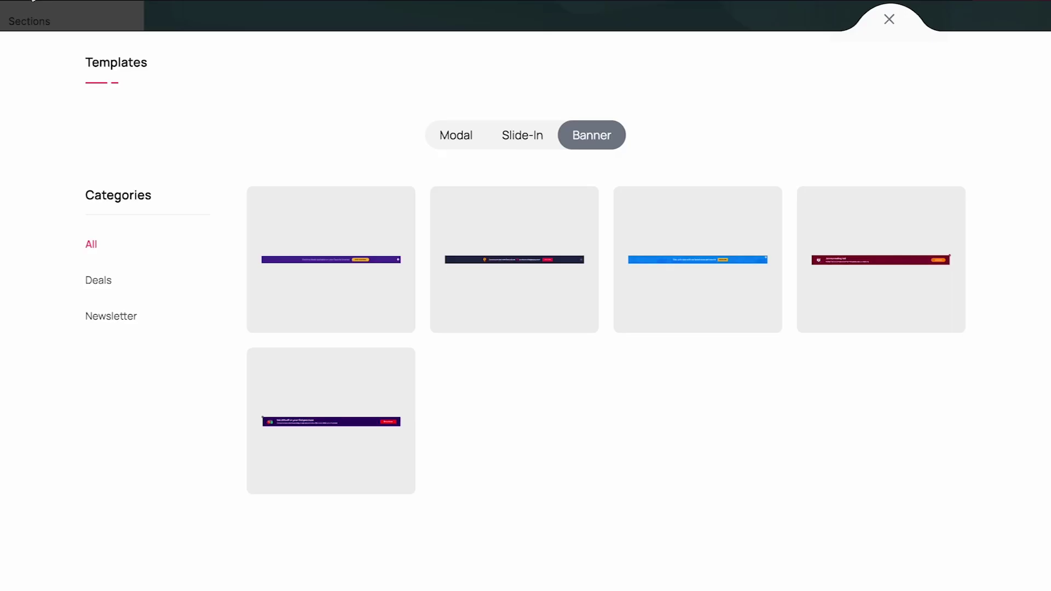
pyautogui.click(454, 134)
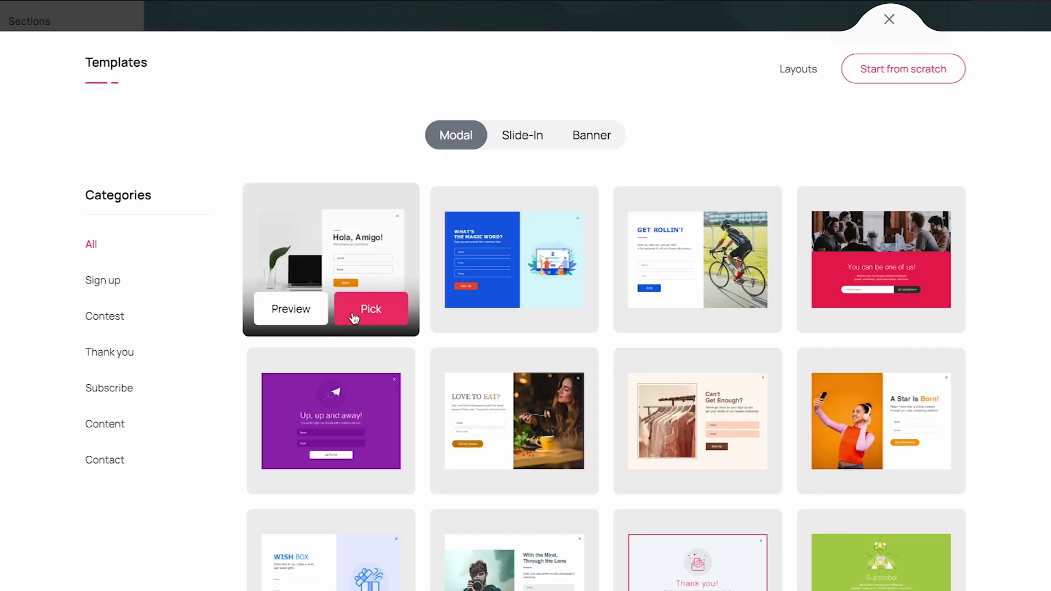
pyautogui.click(354, 309)
pyautogui.write('Registration')
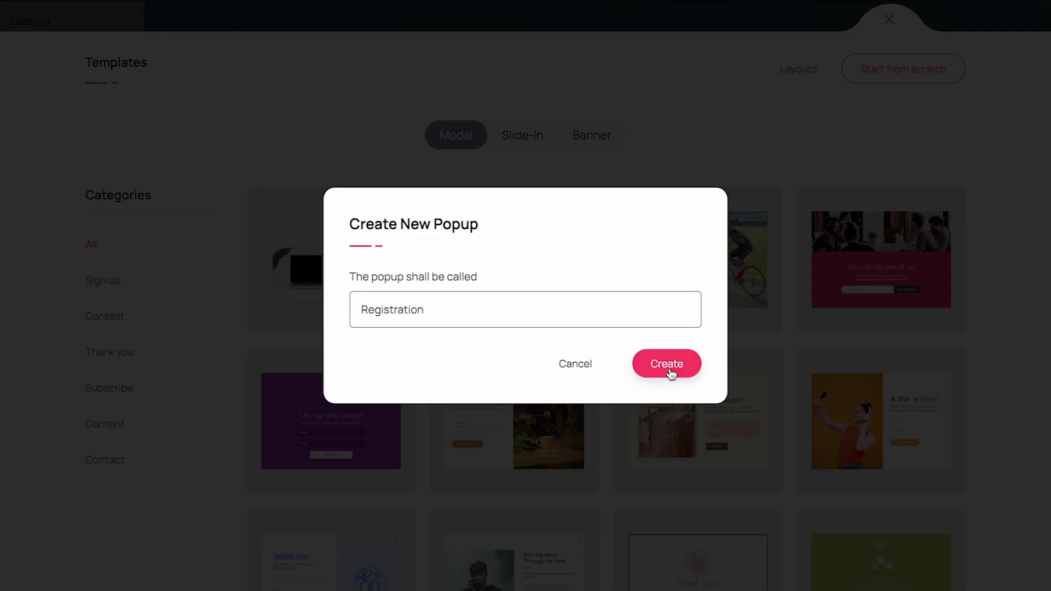
# Step: Create the Registration popup, add the email form with coupon button, and save the design
pyautogui.click(669, 369)
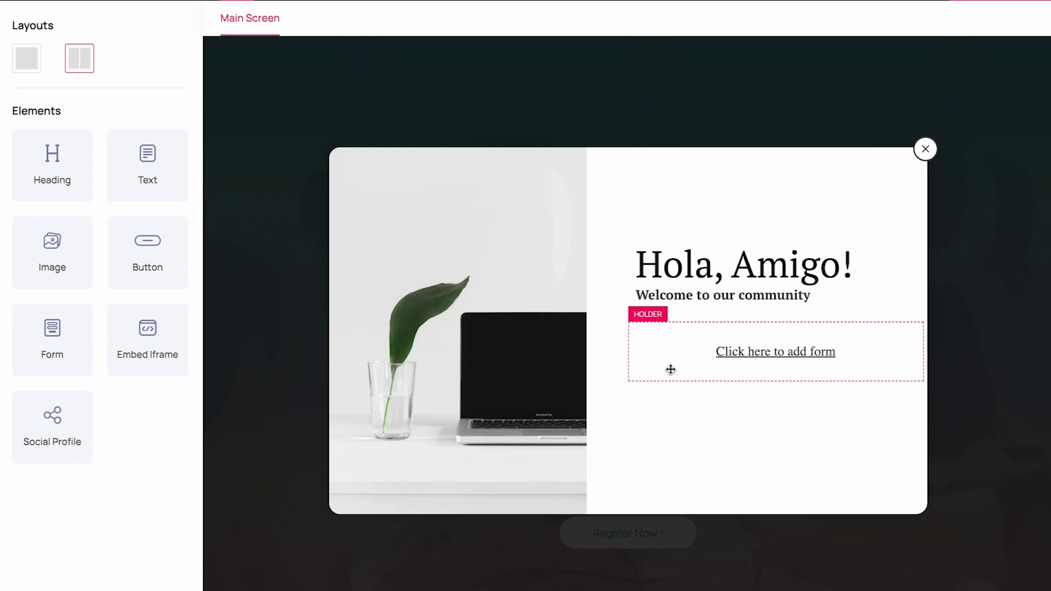
pyautogui.click(671, 369)
pyautogui.click(455, 581)
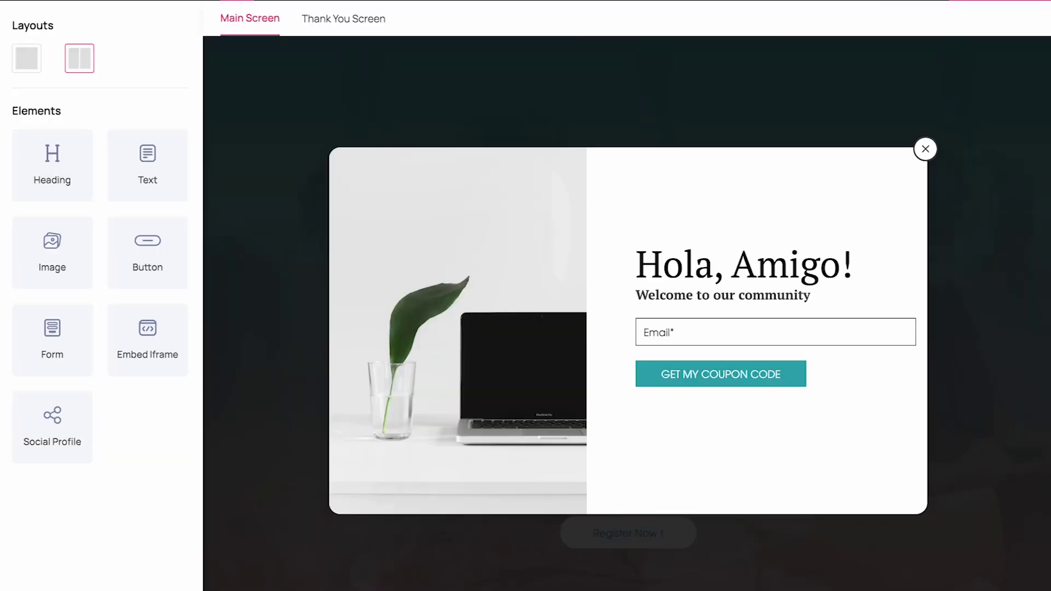
pyautogui.click(329, 19)
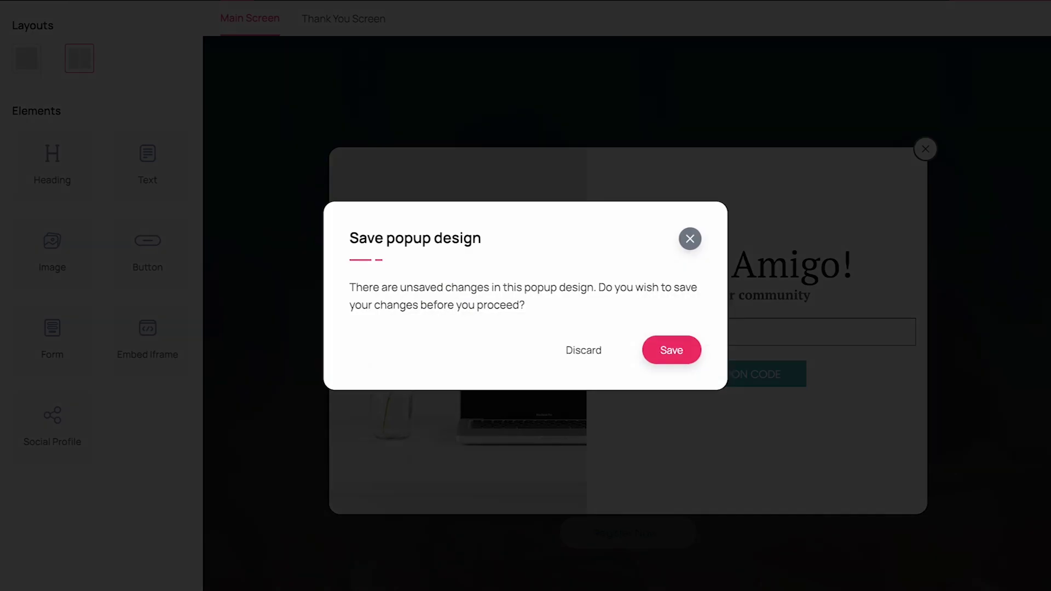
pyautogui.click(670, 349)
# Step: Tick the trigger to show the popup when visitors click Register Now !
pyautogui.scroll(-1, 308, 237)
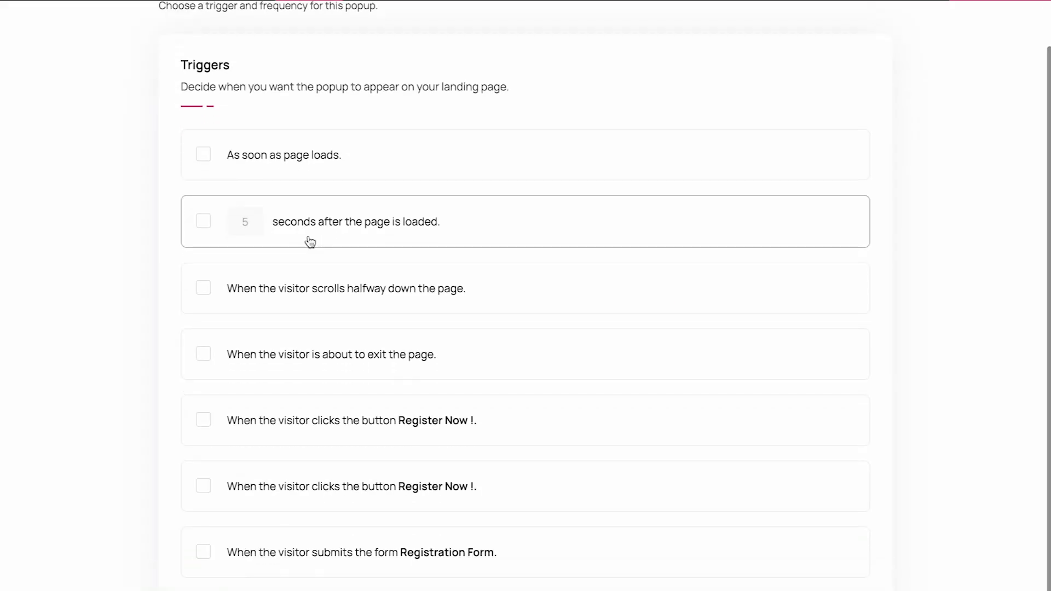
pyautogui.click(203, 422)
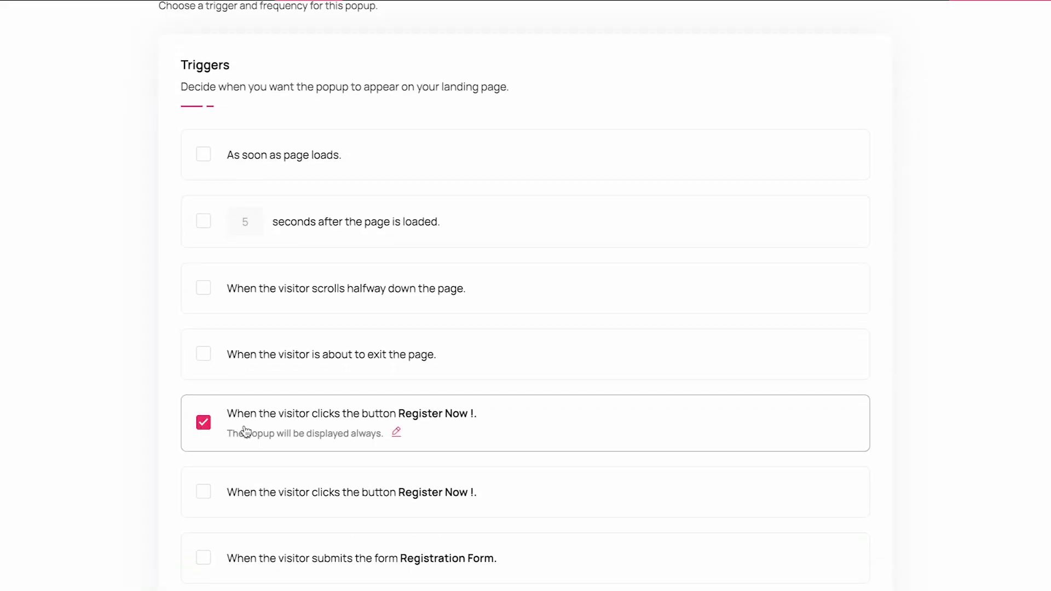
pyautogui.scroll(-1, 399, 434)
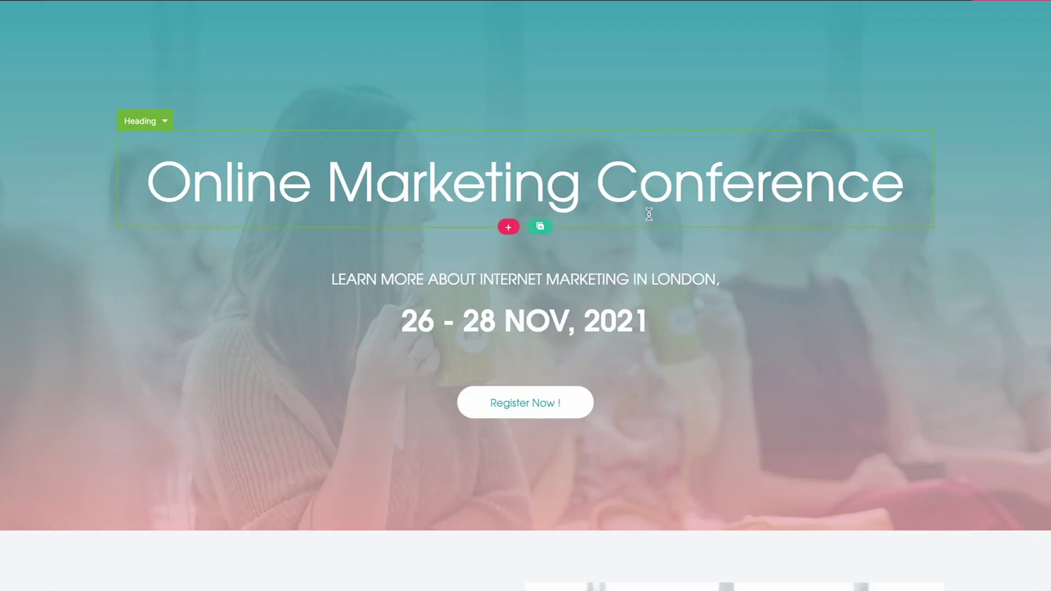
# Step: Insert 'Register Now for' at the start of the hero heading
pyautogui.click(648, 209)
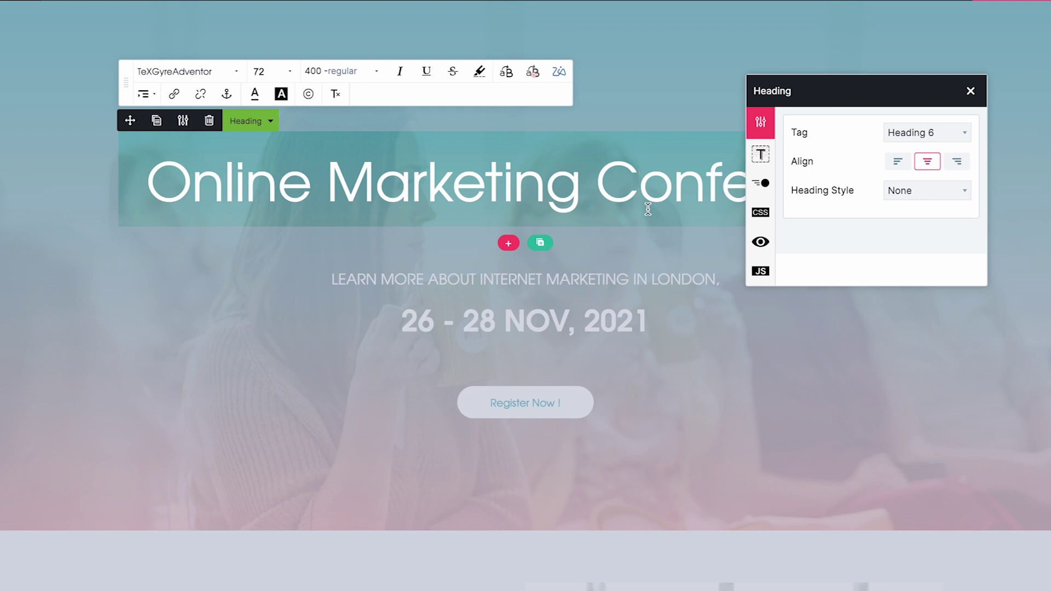
pyautogui.press('Home')
pyautogui.write('Reg')
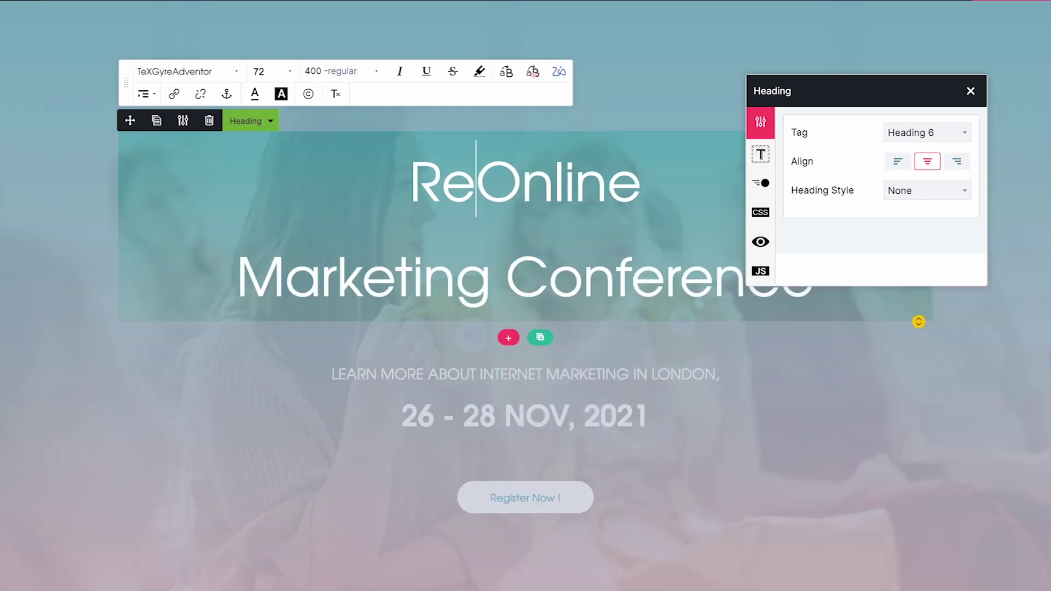
pyautogui.write('ister ')
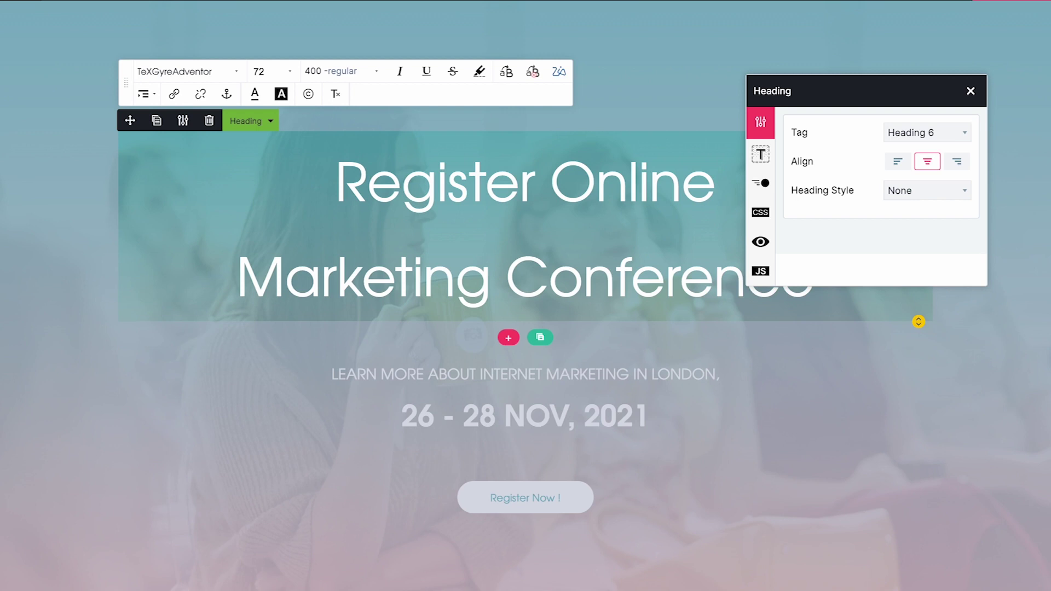
pyautogui.write('Now')
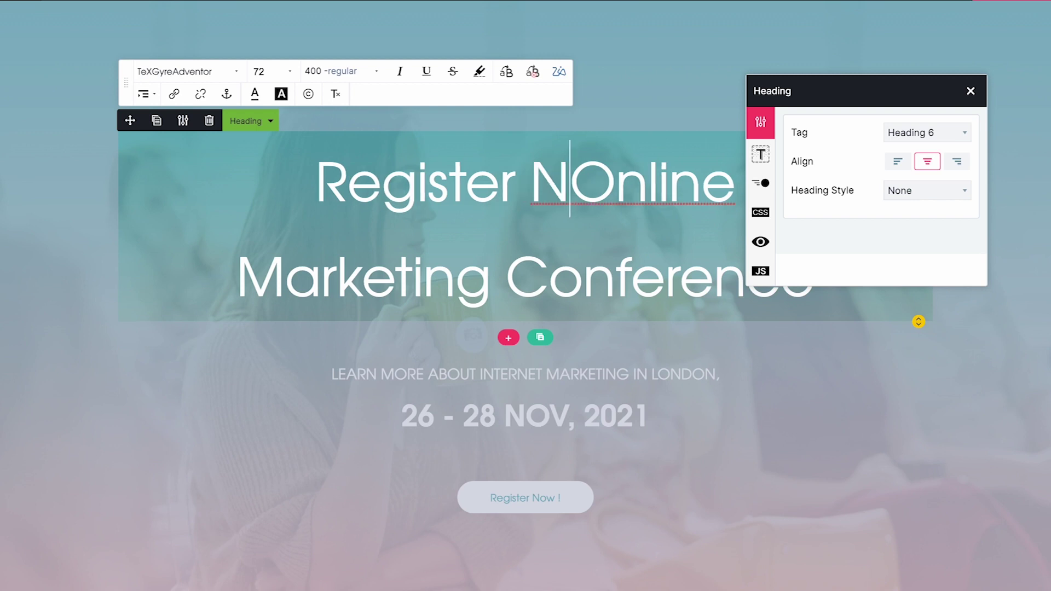
pyautogui.write(' for')
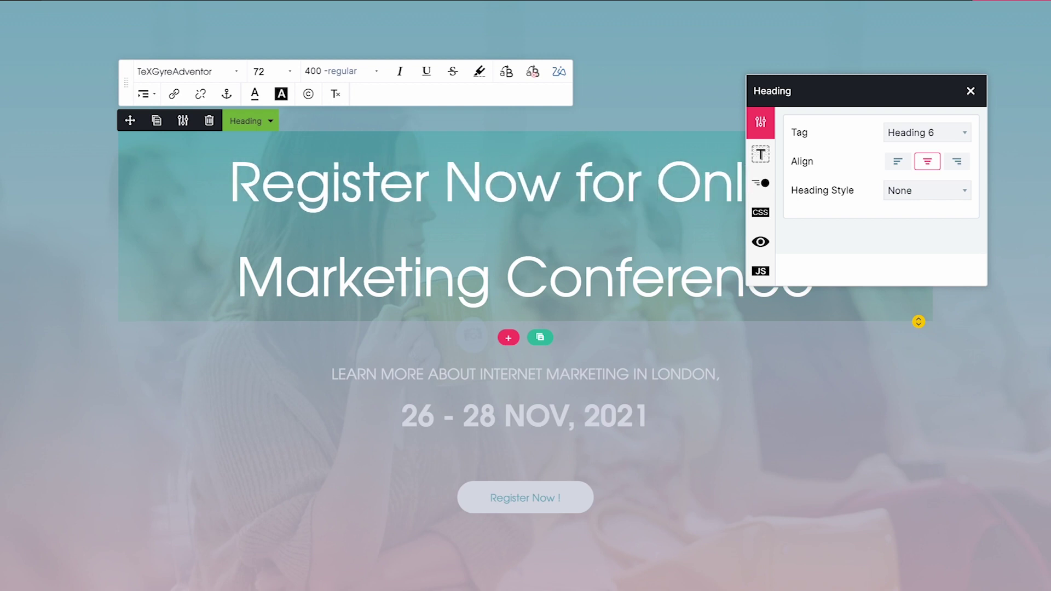
# Step: In Zia Content Assistant, add the missing space before 'Conference' and set the tone to Encouraging
pyautogui.click(559, 73)
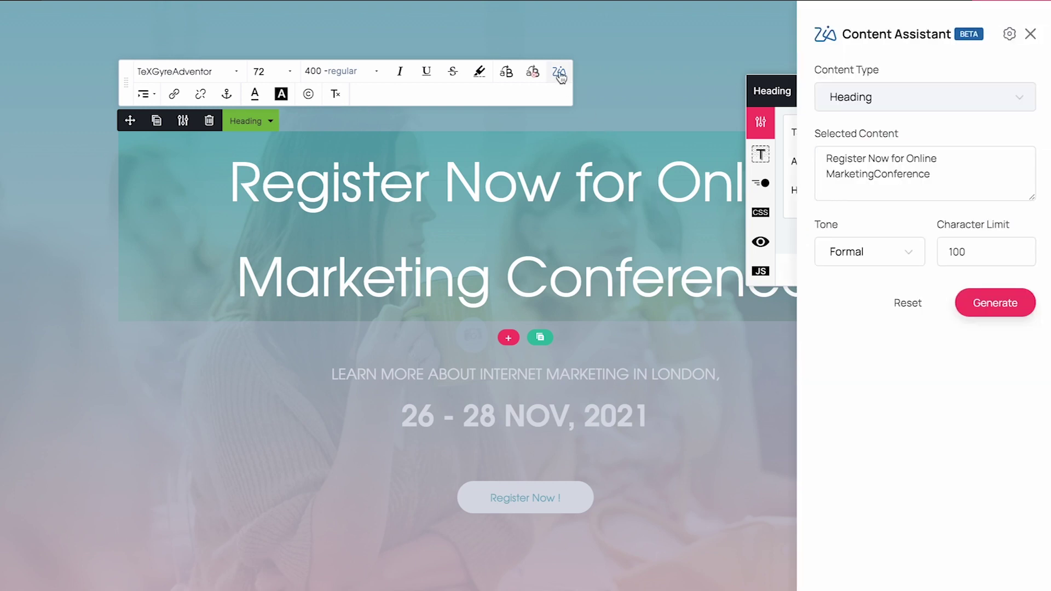
pyautogui.click(877, 174)
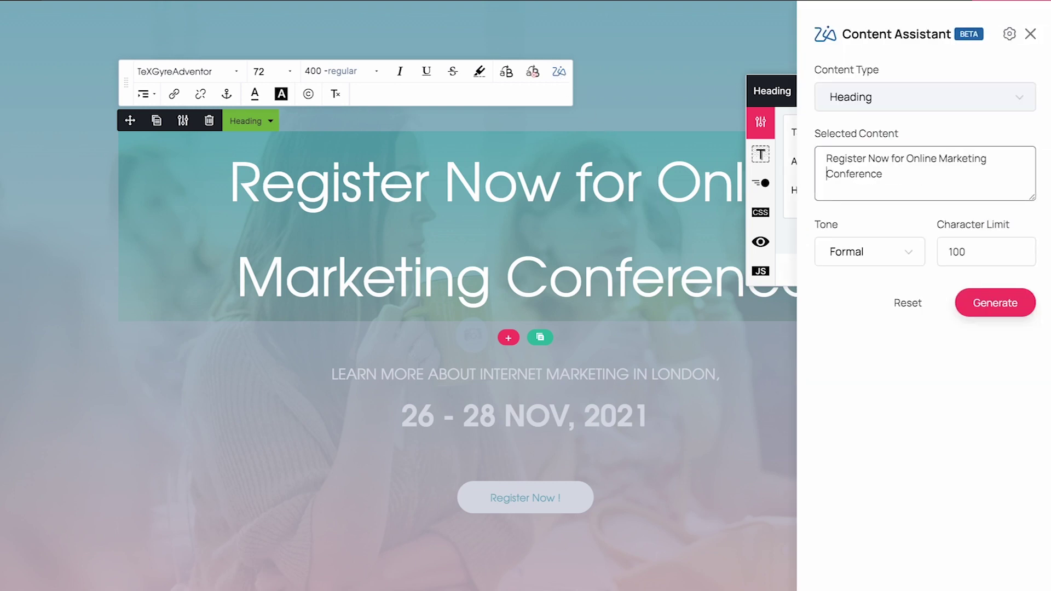
pyautogui.click(906, 255)
pyautogui.scroll(-2, 864, 429)
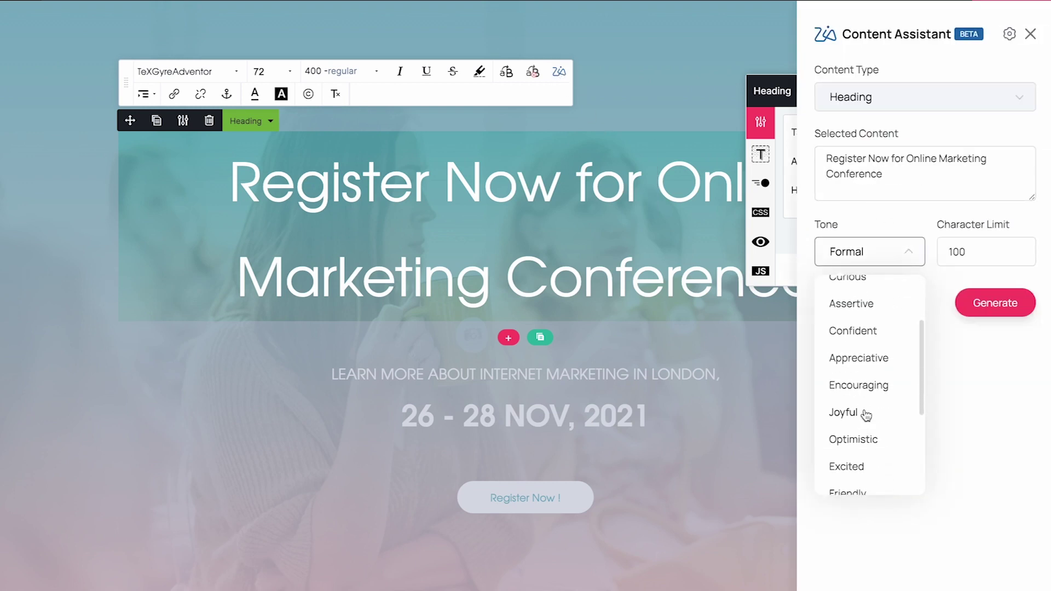
pyautogui.click(870, 386)
# Step: Generate suggestions and paste 'Join the online marketing revolution!' over the hero heading
pyautogui.click(982, 311)
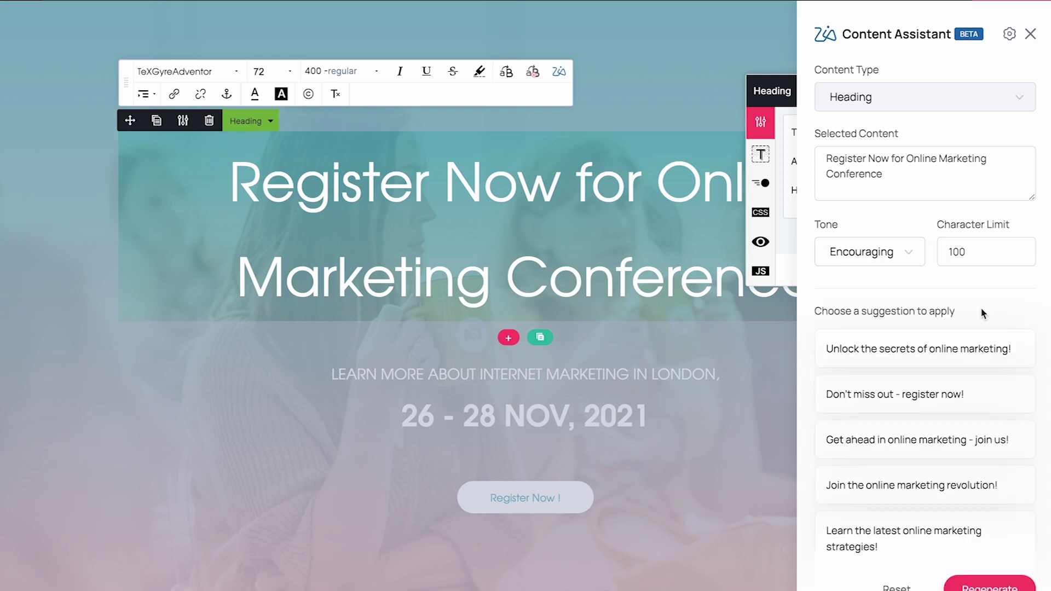
pyautogui.scroll(-1, 982, 312)
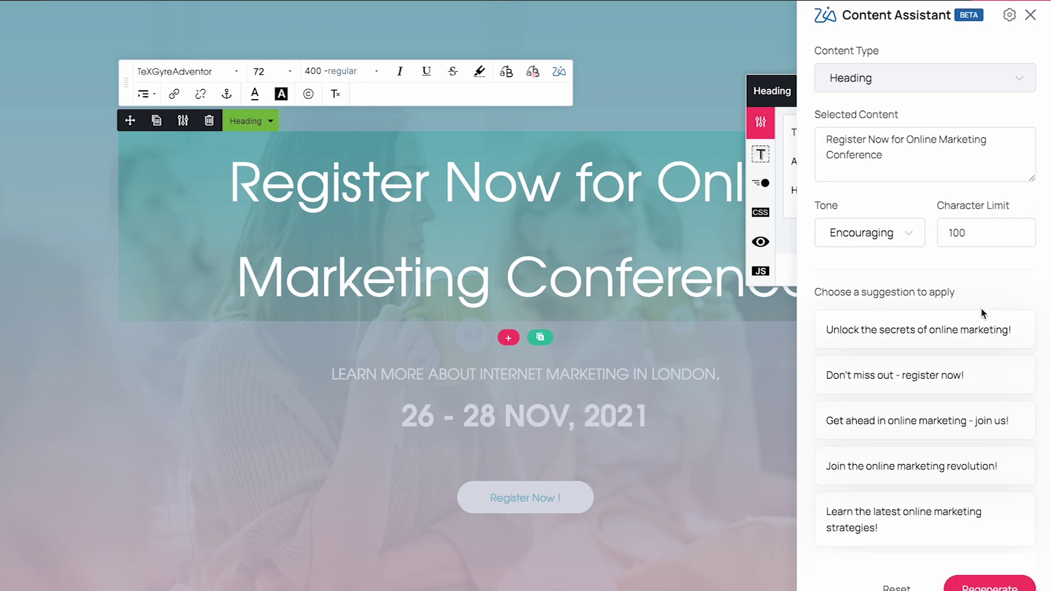
pyautogui.click(976, 466)
pyautogui.tripleClick(707, 257)
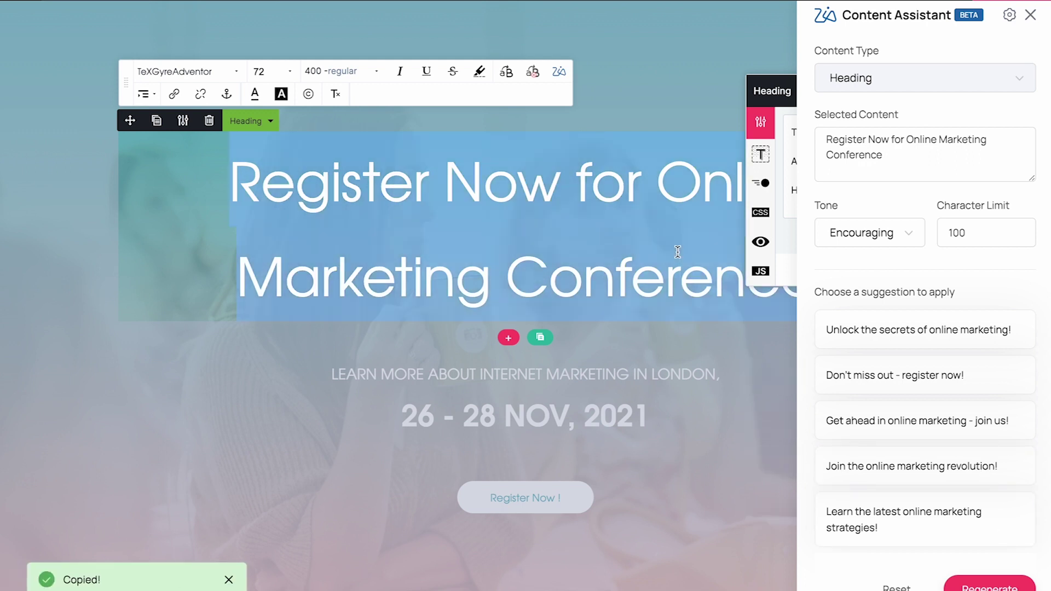
pyautogui.hotkey('ctrl', 'v')
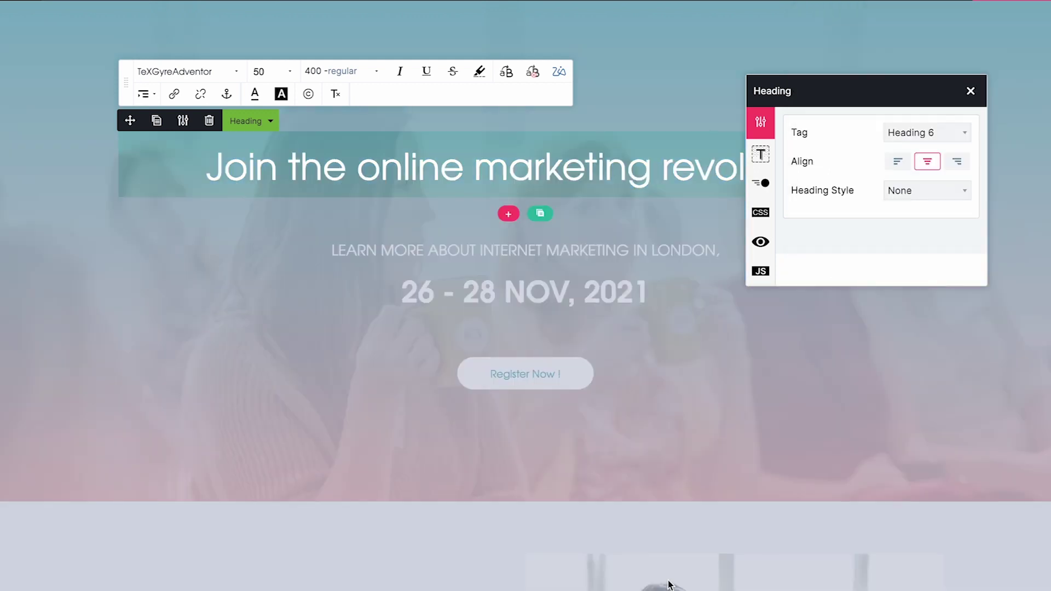
pyautogui.click(739, 158)
pyautogui.click(996, 383)
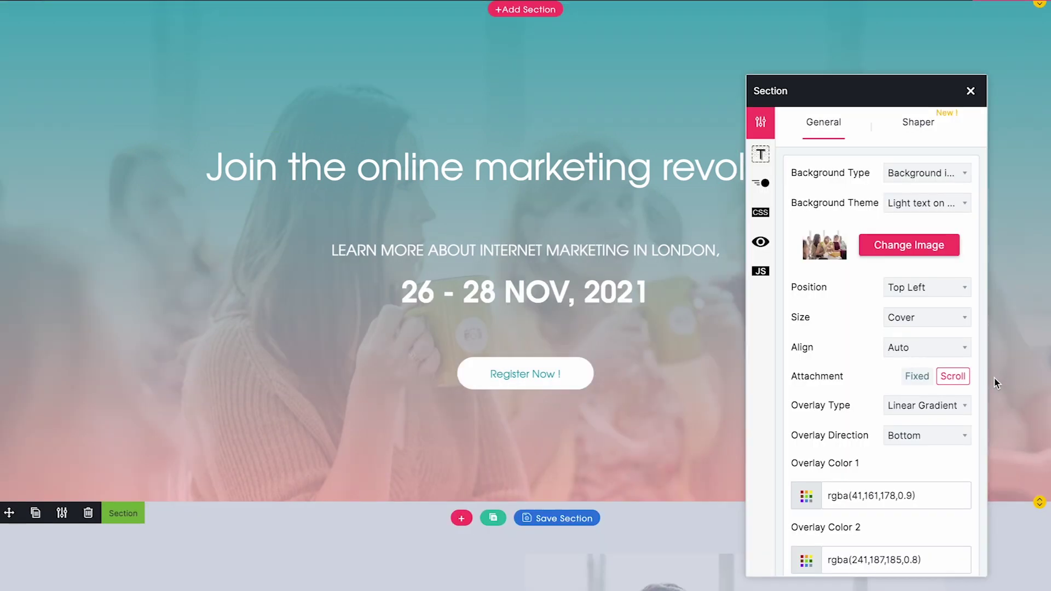
pyautogui.click(909, 245)
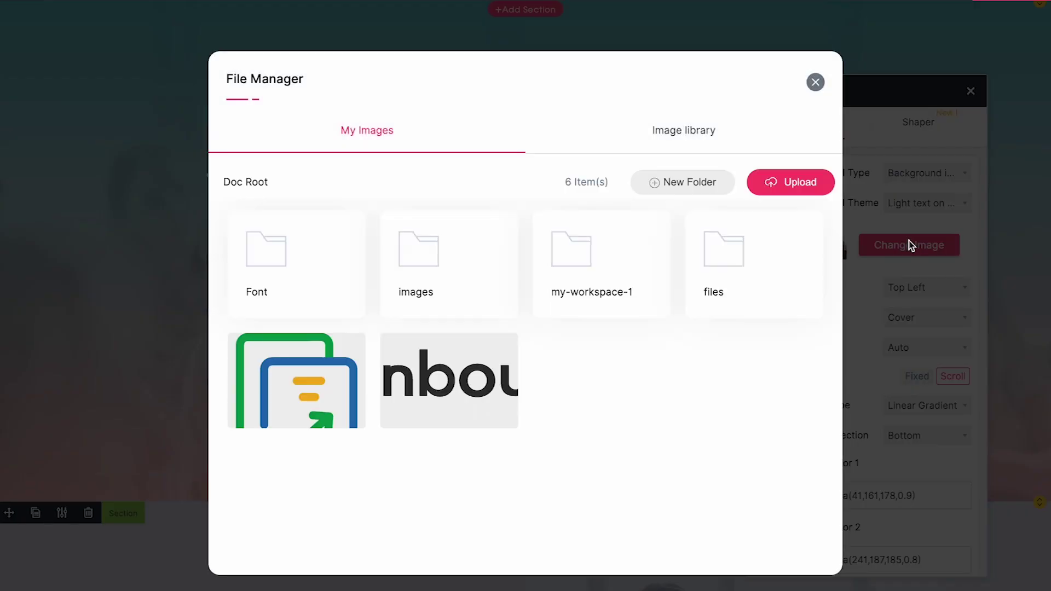
pyautogui.click(701, 141)
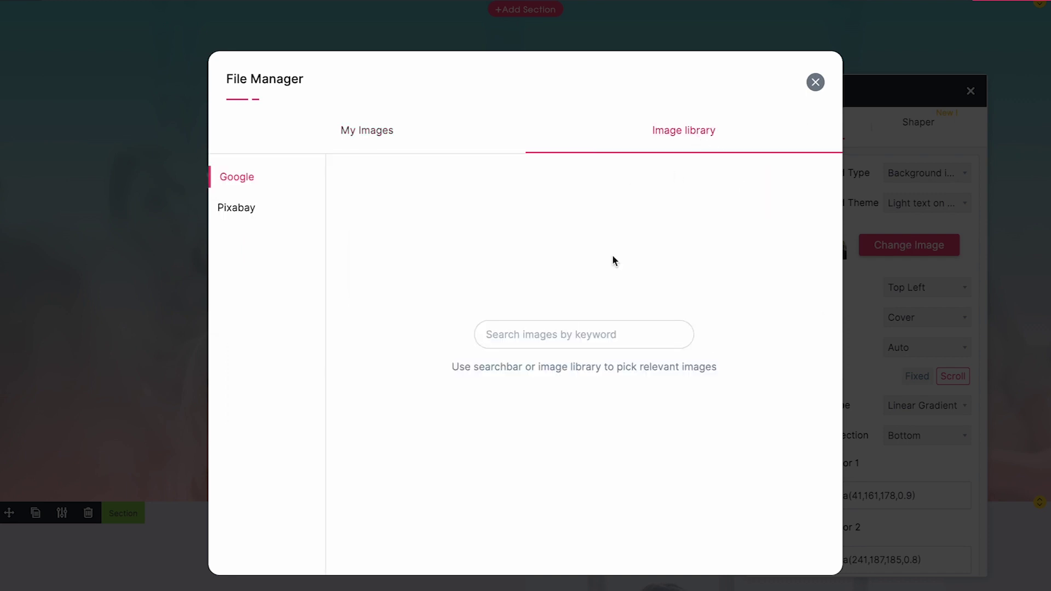
pyautogui.click(573, 329)
pyautogui.write('Marketing Conference')
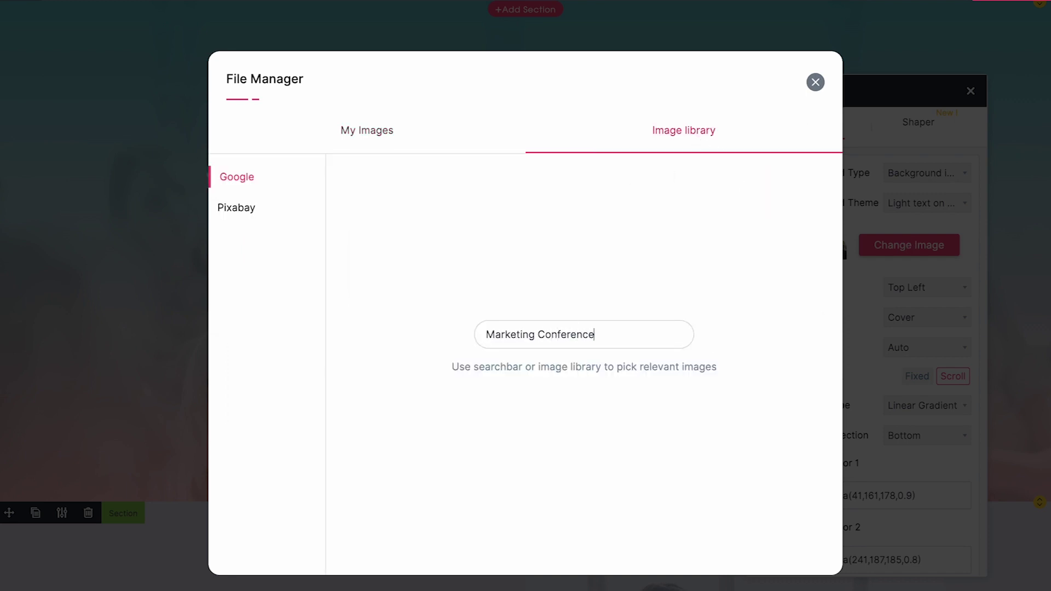
pyautogui.press('Return')
pyautogui.scroll(-10, 479, 506)
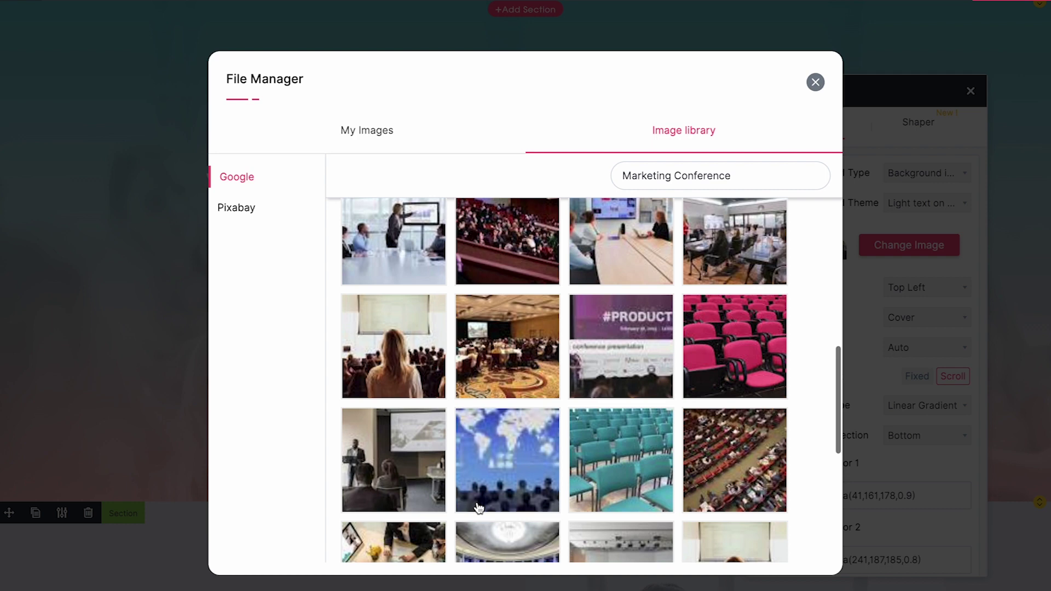
pyautogui.click(816, 82)
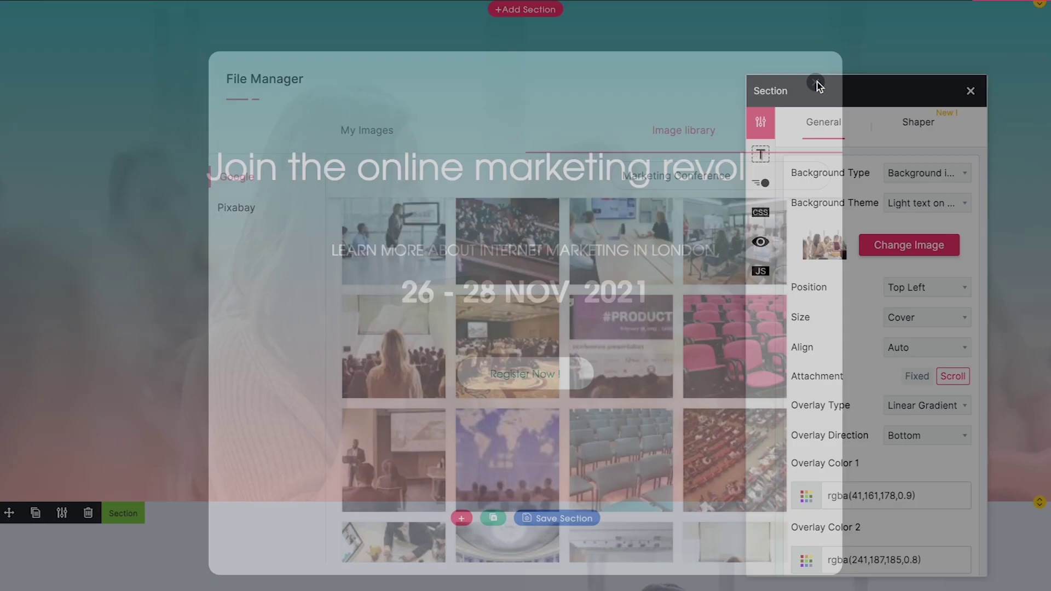
# Step: Set the hero headline's tag to Heading 1
pyautogui.click(651, 167)
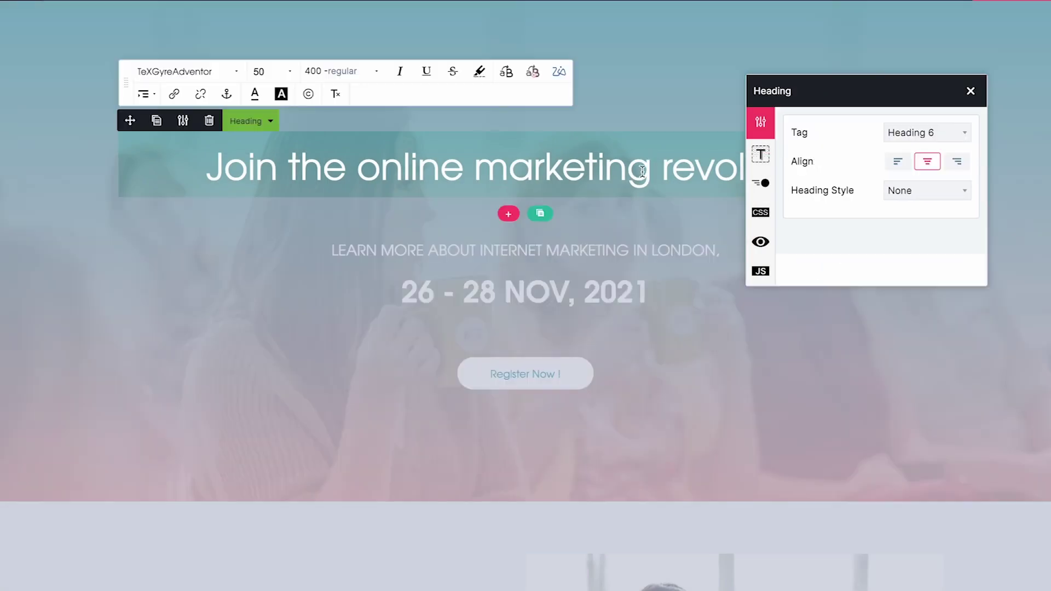
pyautogui.click(902, 137)
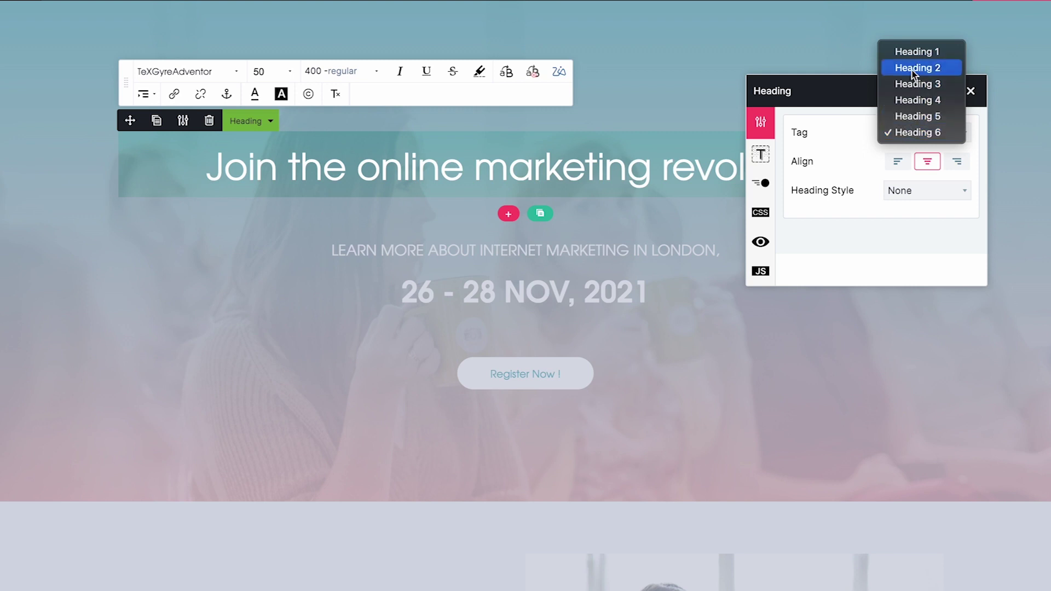
pyautogui.click(909, 51)
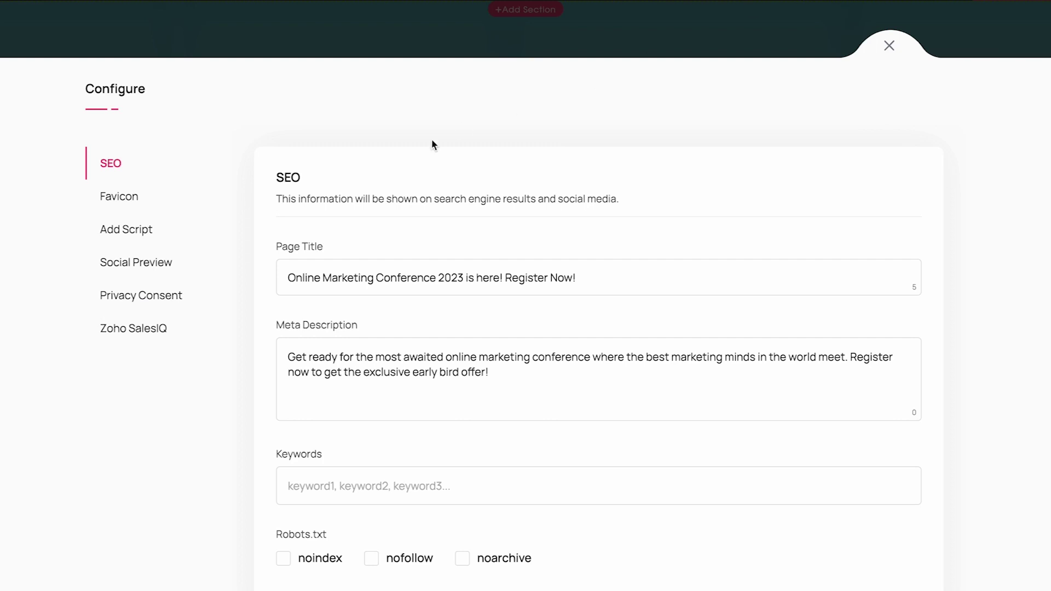
# Step: Preview the page link as a Twitter card in Social Preview, then close the page settings
pyautogui.click(204, 263)
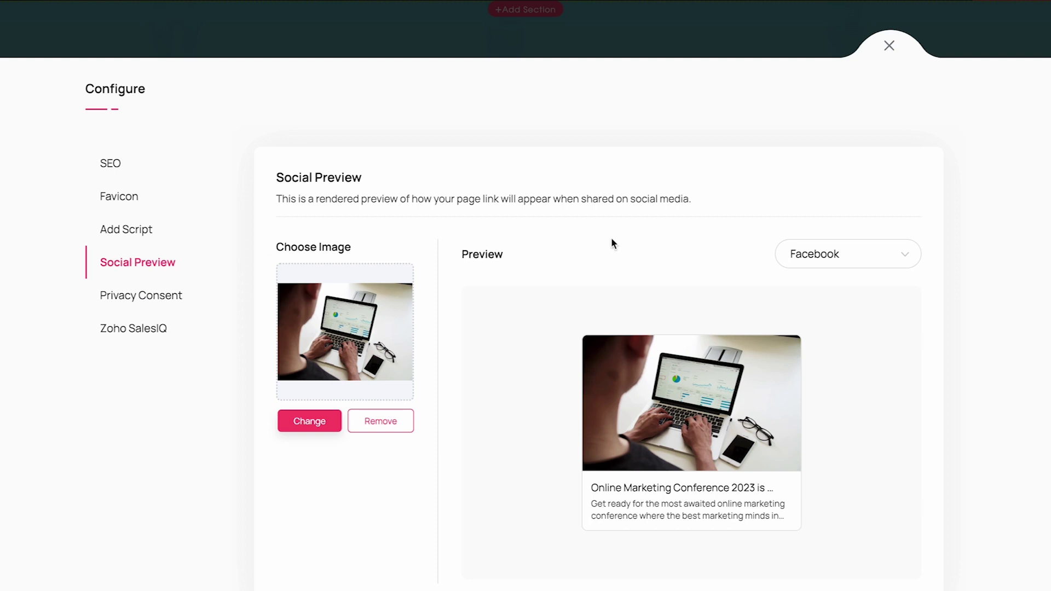
pyautogui.click(836, 268)
pyautogui.click(805, 326)
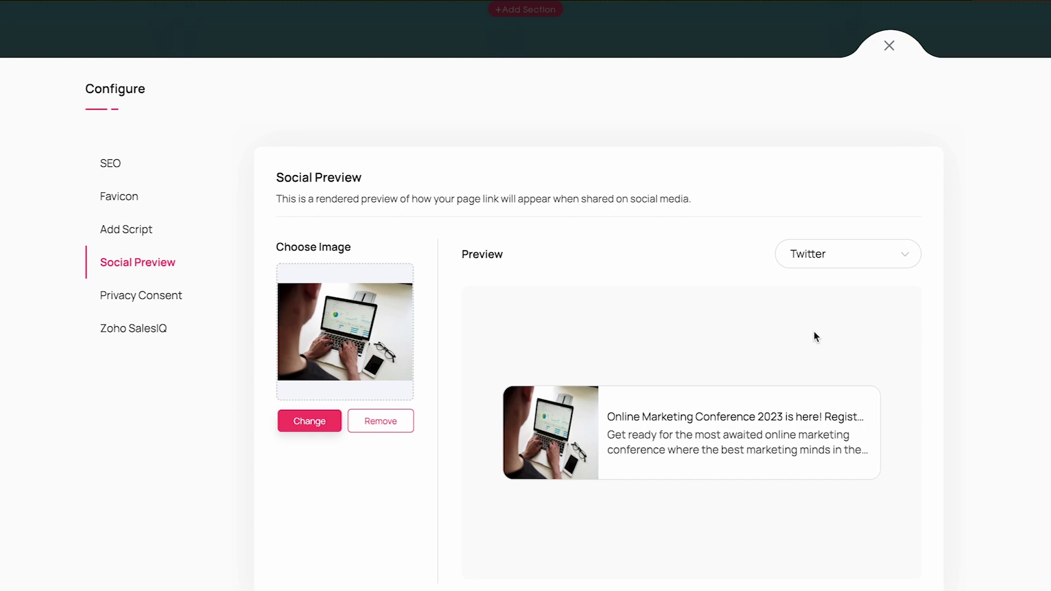
pyautogui.click(890, 46)
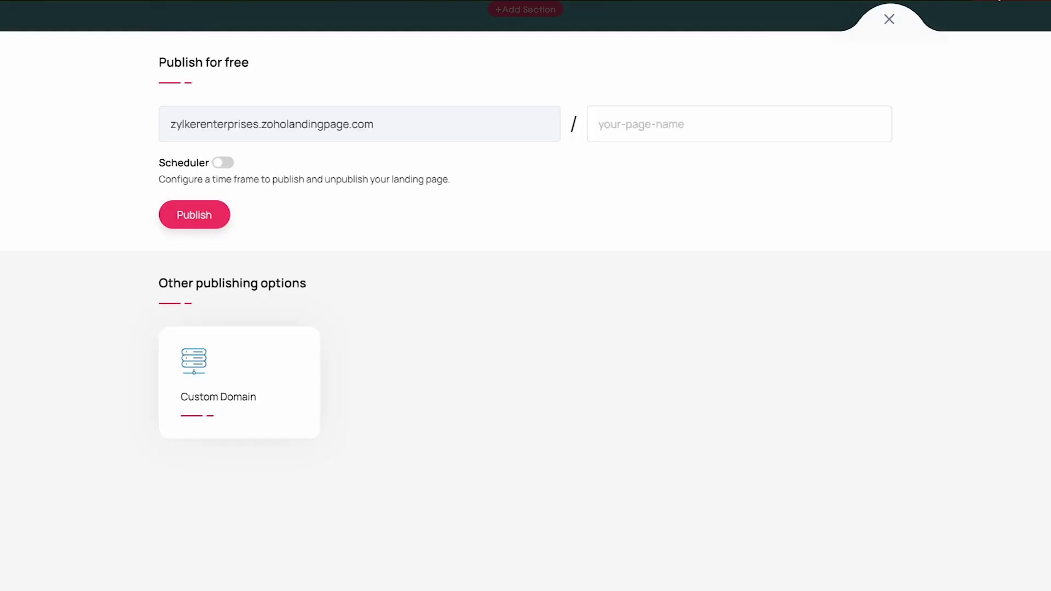
# Step: Publish the page for free as 'marketing-conference-2023' with scheduling left off, then close the confirmation
pyautogui.click(744, 127)
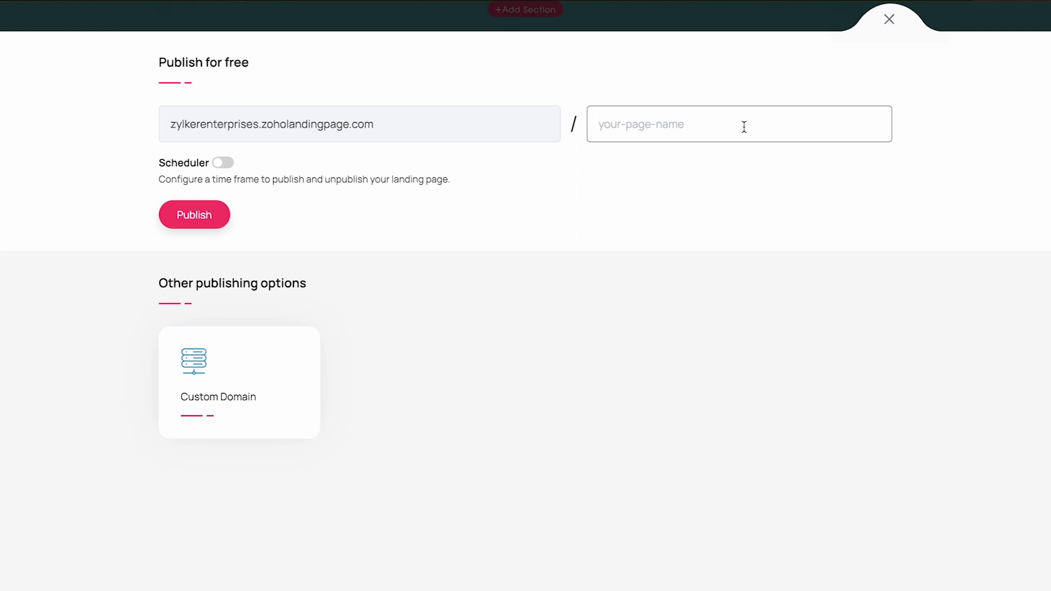
pyautogui.write('marketing-conference-2023')
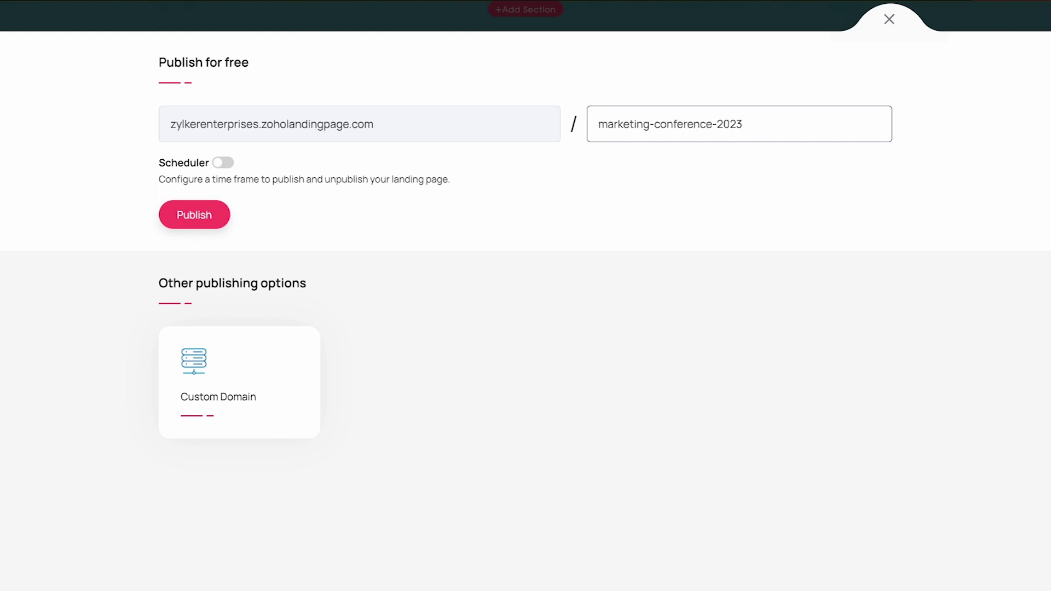
pyautogui.click(231, 164)
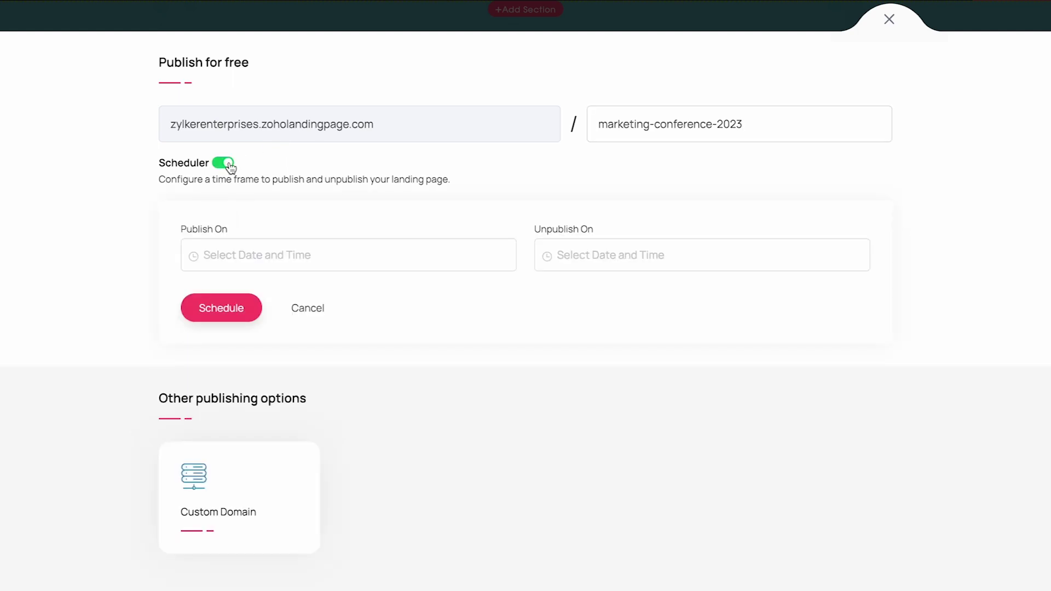
pyautogui.click(230, 165)
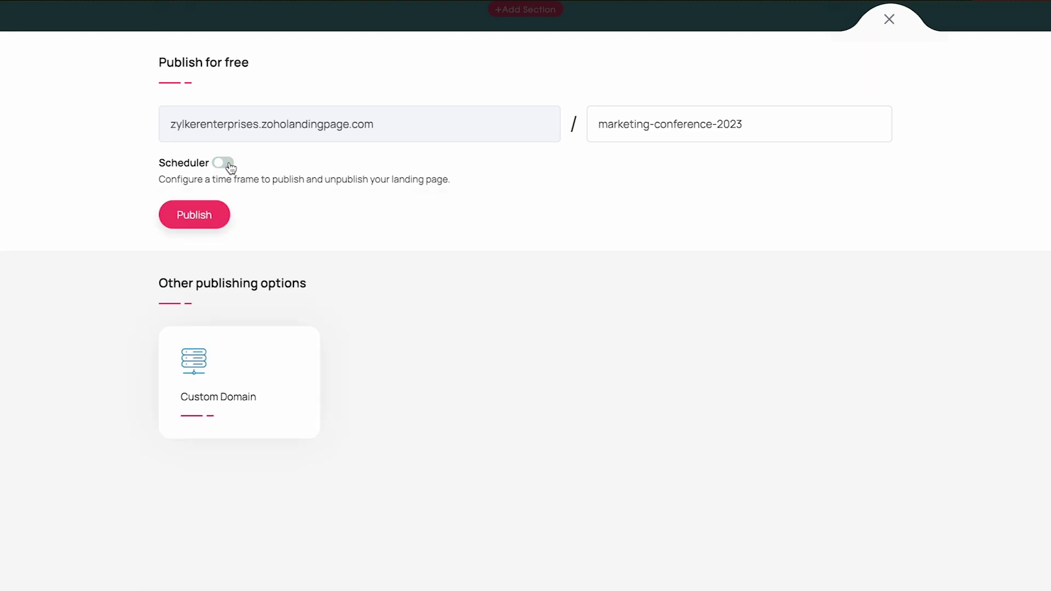
pyautogui.click(207, 226)
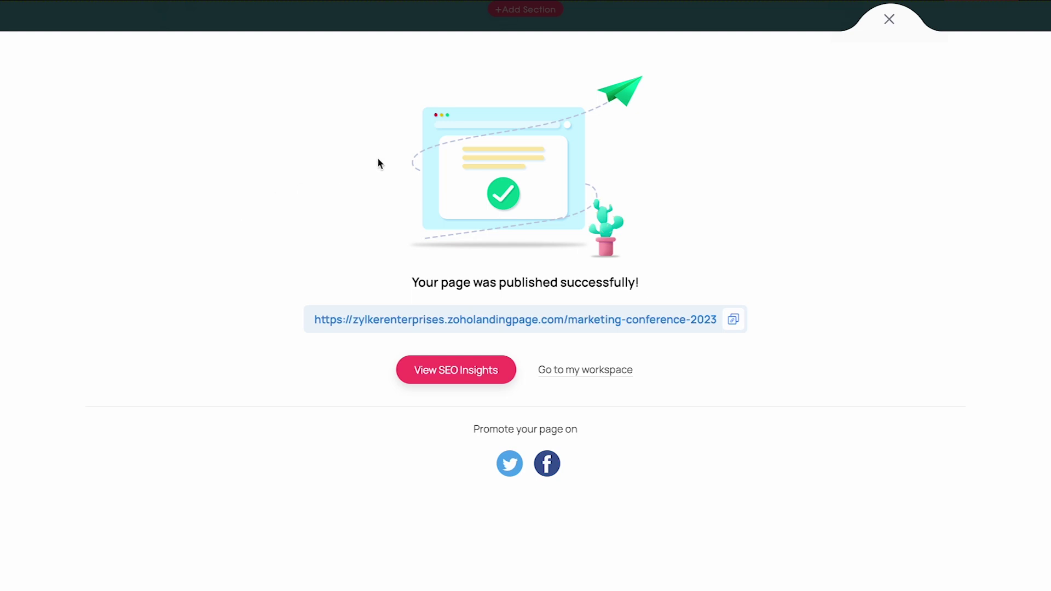
pyautogui.click(888, 22)
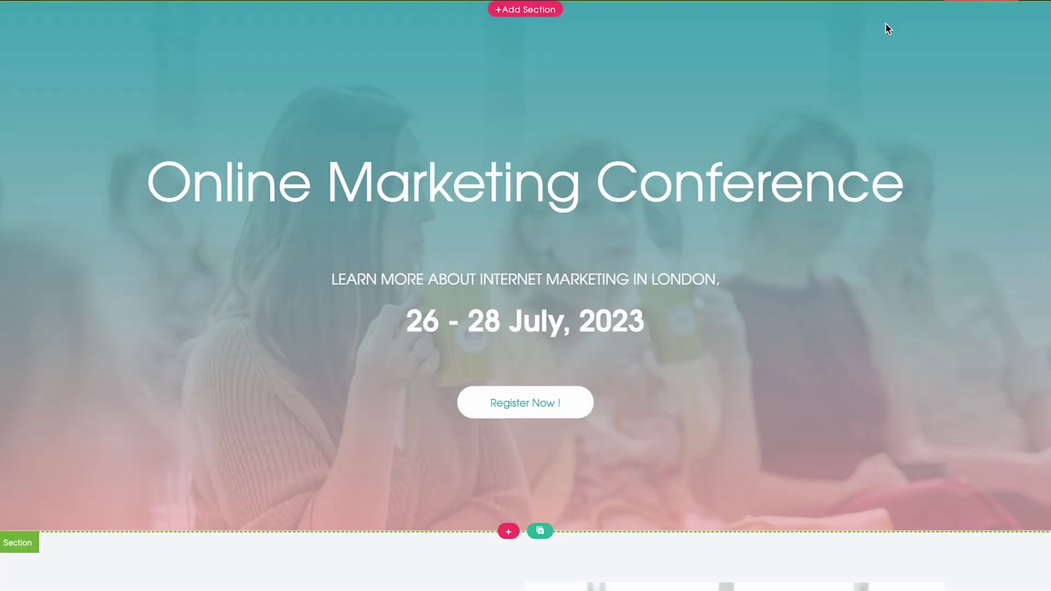
# Step: Open Integrations and view the Marketing integrations category
pyautogui.click(414, 4)
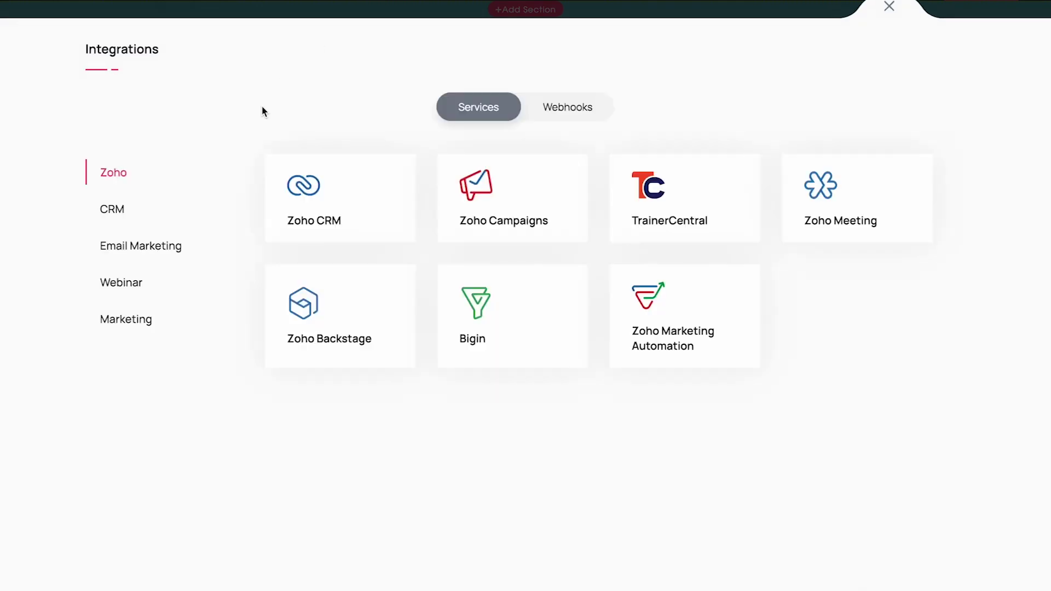
pyautogui.click(143, 325)
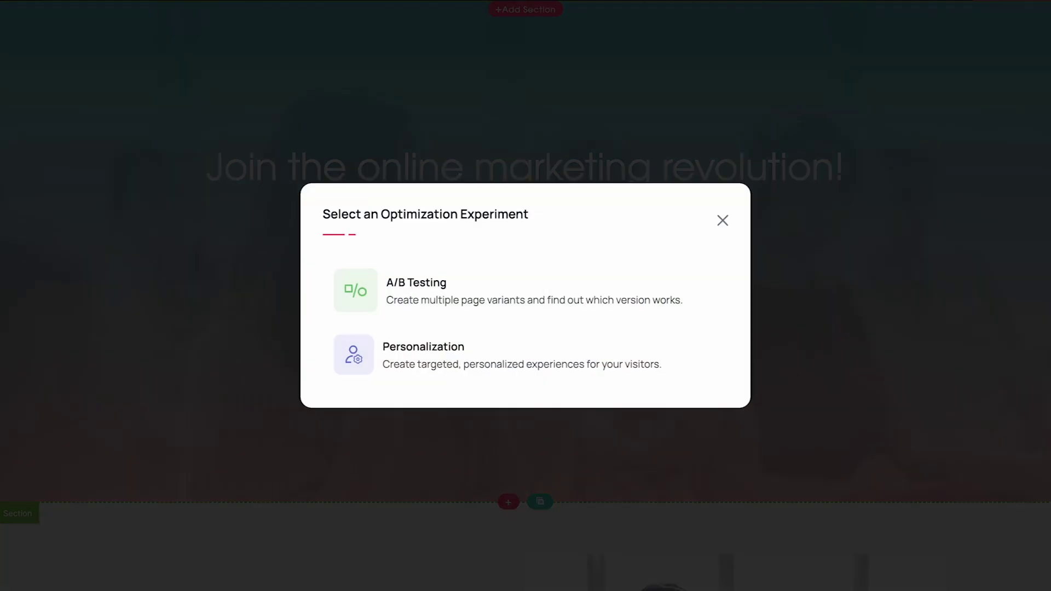
# Step: Start an A/B test, add Variant 2, and check the 34/33/33 traffic split
pyautogui.click(405, 280)
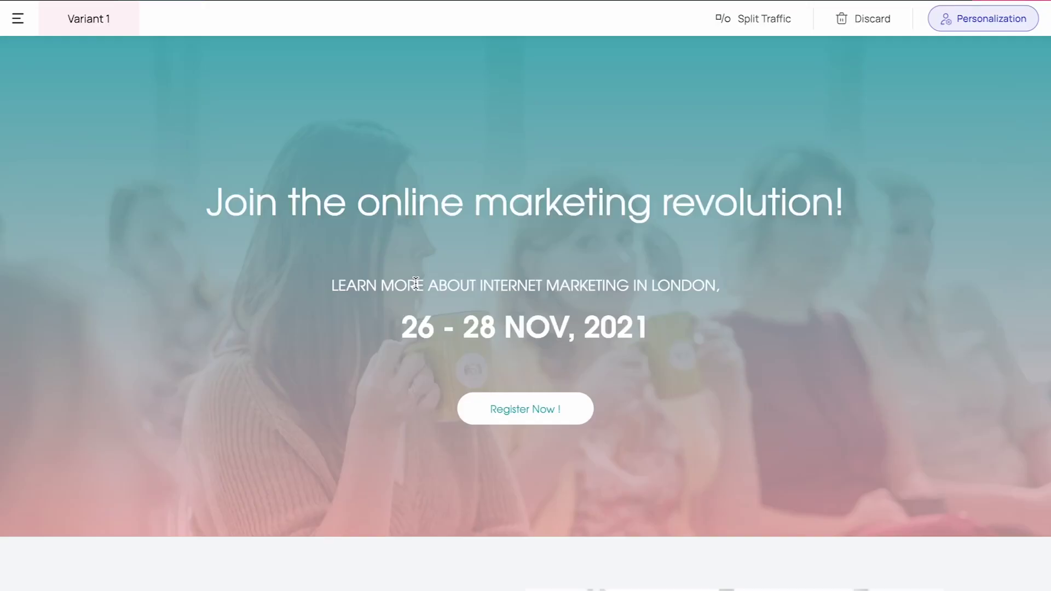
pyautogui.click(17, 19)
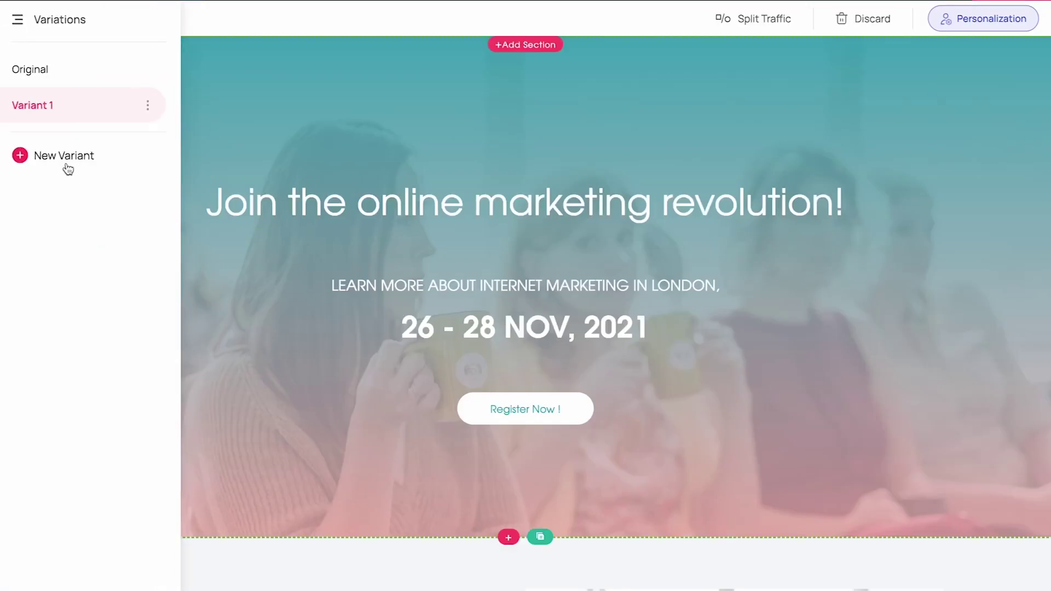
pyautogui.click(68, 164)
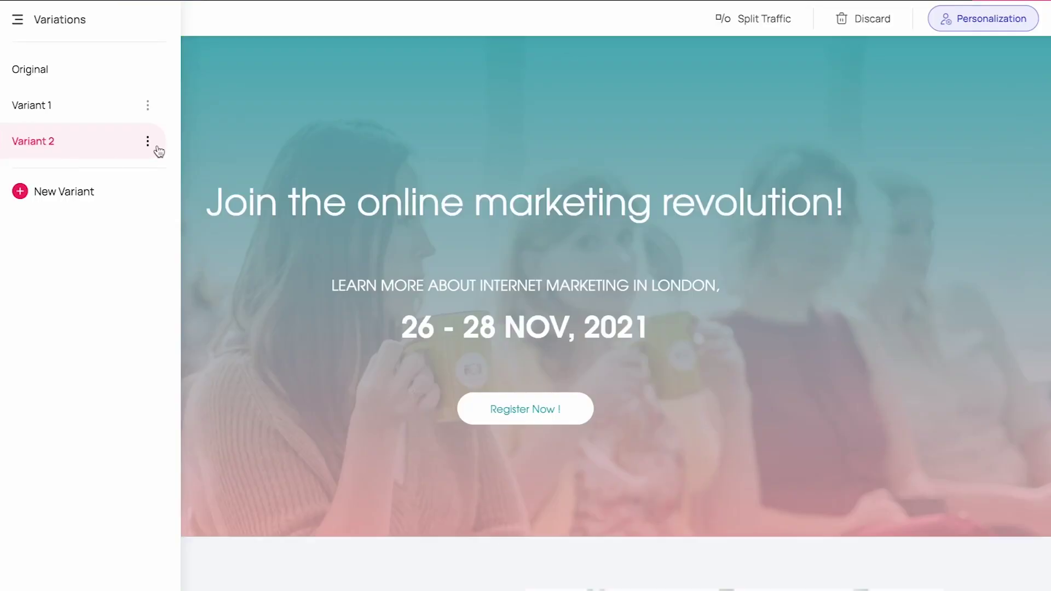
pyautogui.click(743, 22)
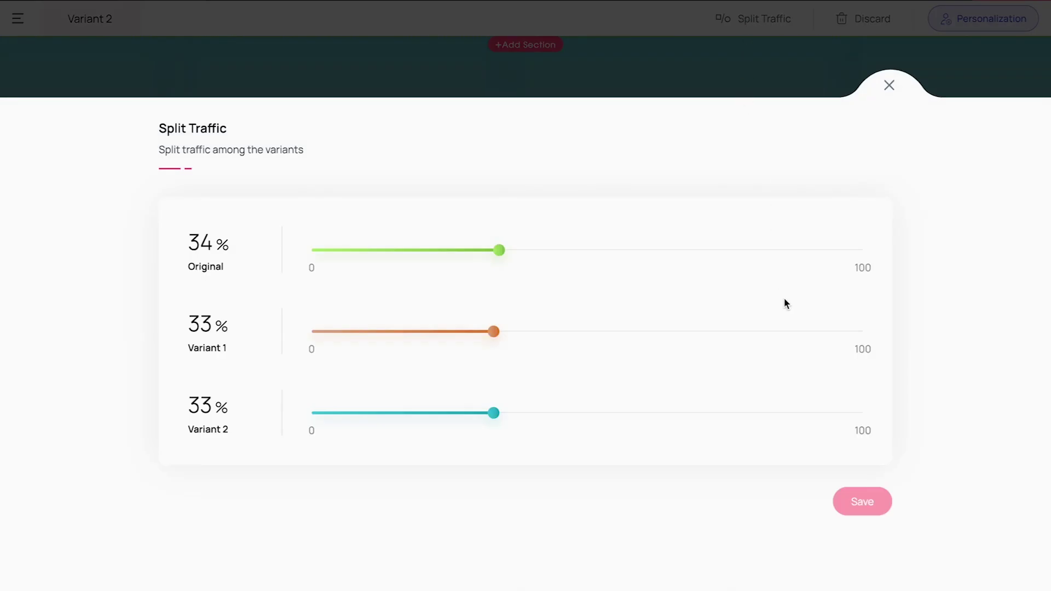
pyautogui.click(890, 88)
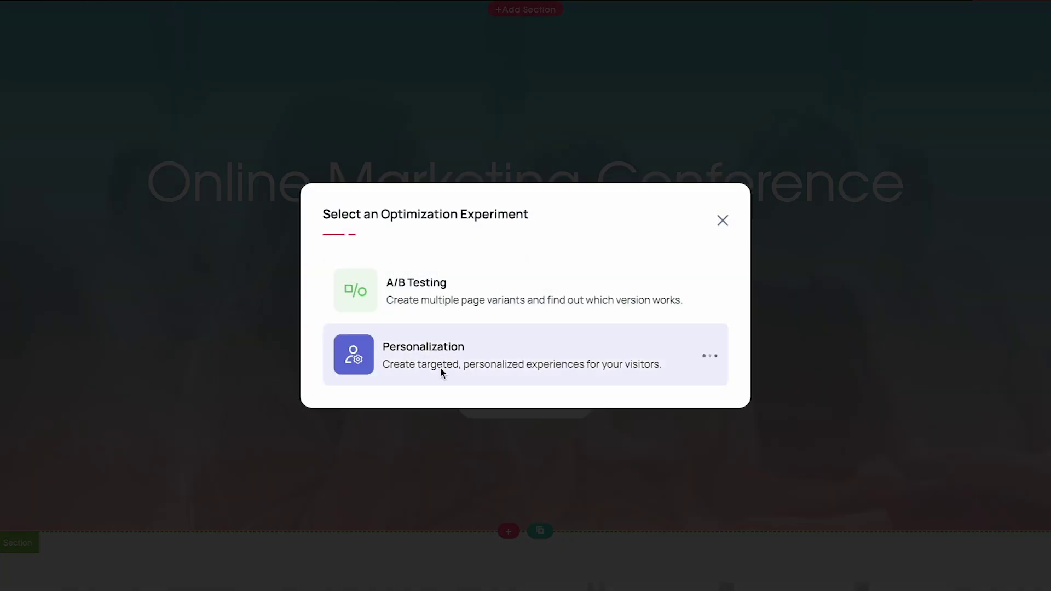
# Step: Start a Personalization experience, add Experience 2, and open the Custom Audience segment list
pyautogui.click(442, 373)
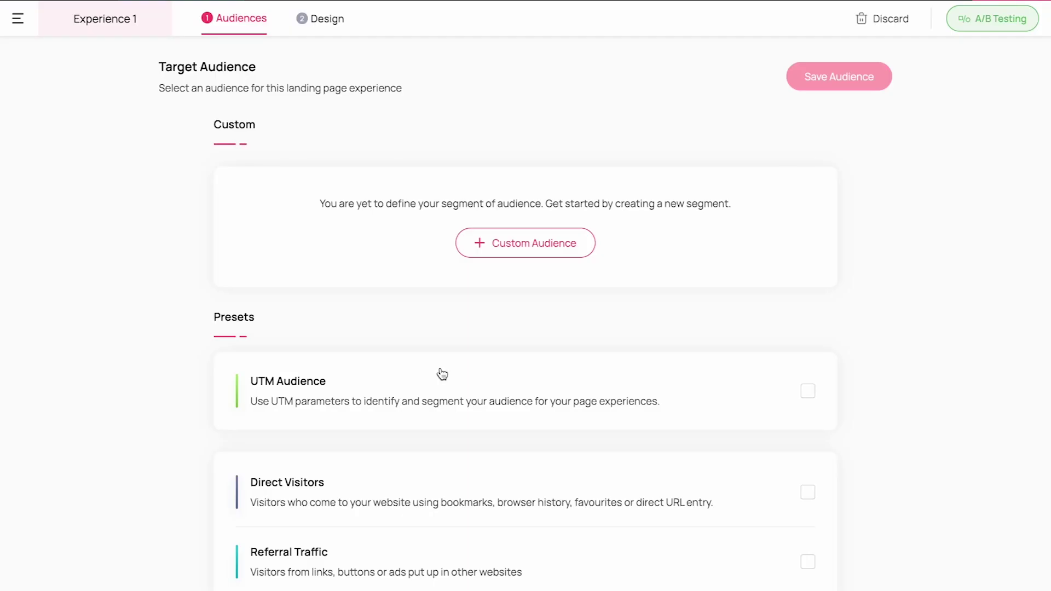
pyautogui.click(24, 20)
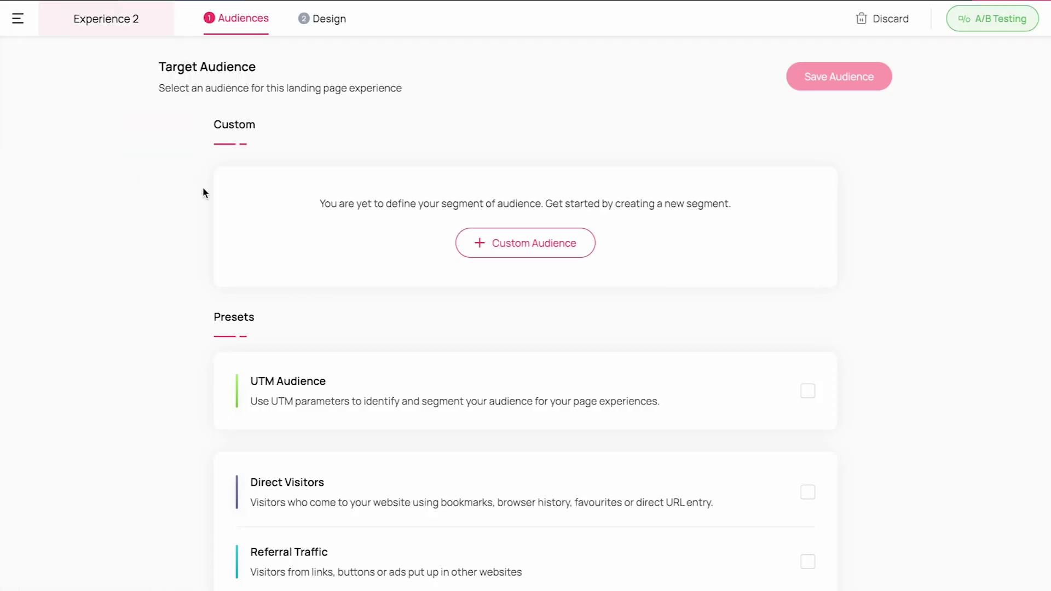
pyautogui.scroll(-9, 204, 193)
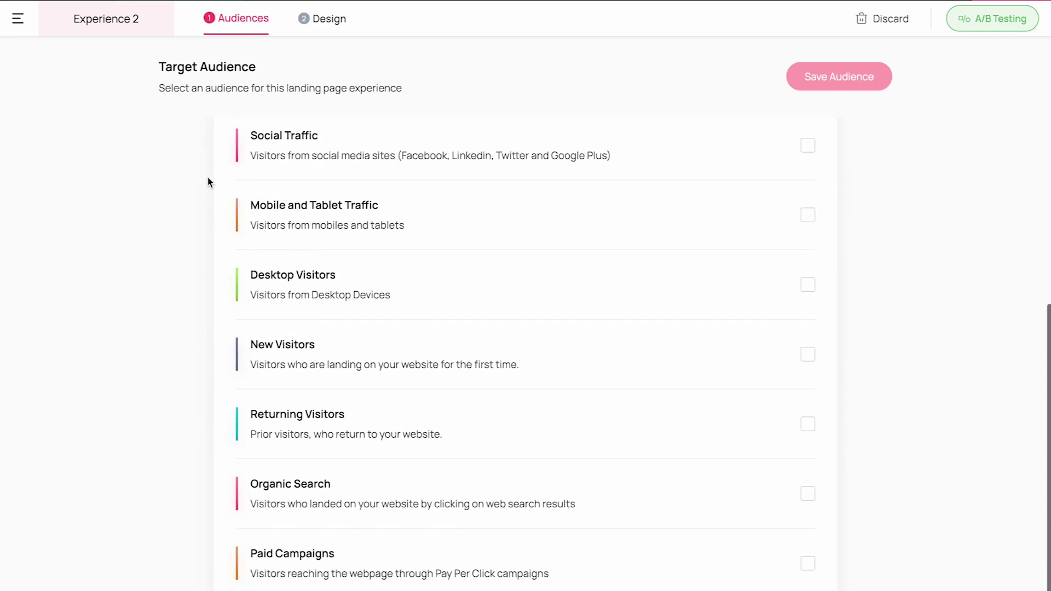
pyautogui.scroll(6, 207, 179)
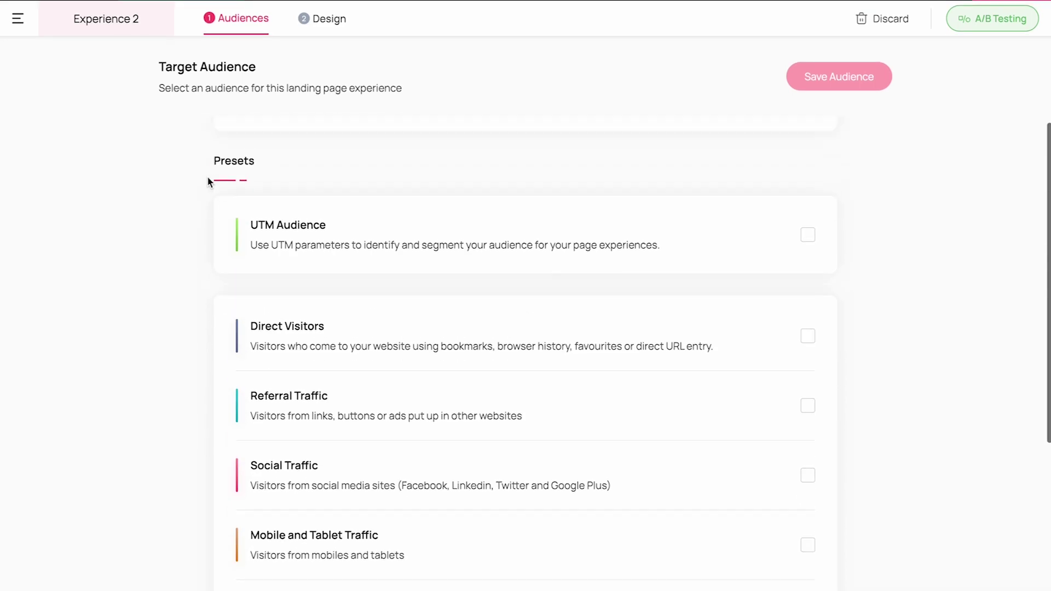
pyautogui.scroll(3, 207, 175)
pyautogui.click(491, 251)
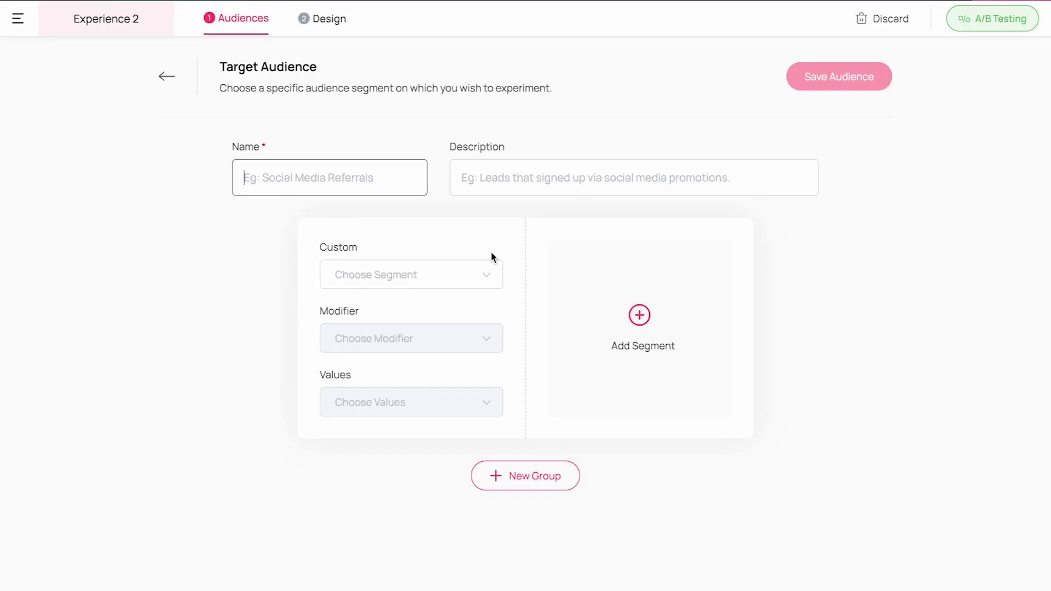
pyautogui.click(485, 274)
pyautogui.scroll(-3, 469, 330)
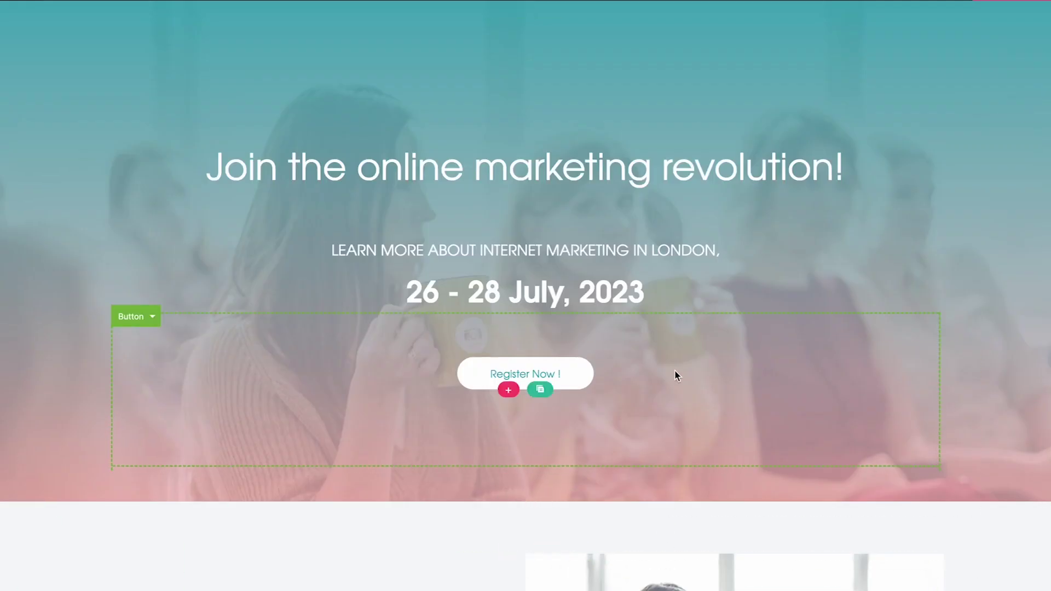
# Step: Make 'LONDON' dynamically replaced from the URL parameter 'country' and save it
pyautogui.doubleClick(682, 251)
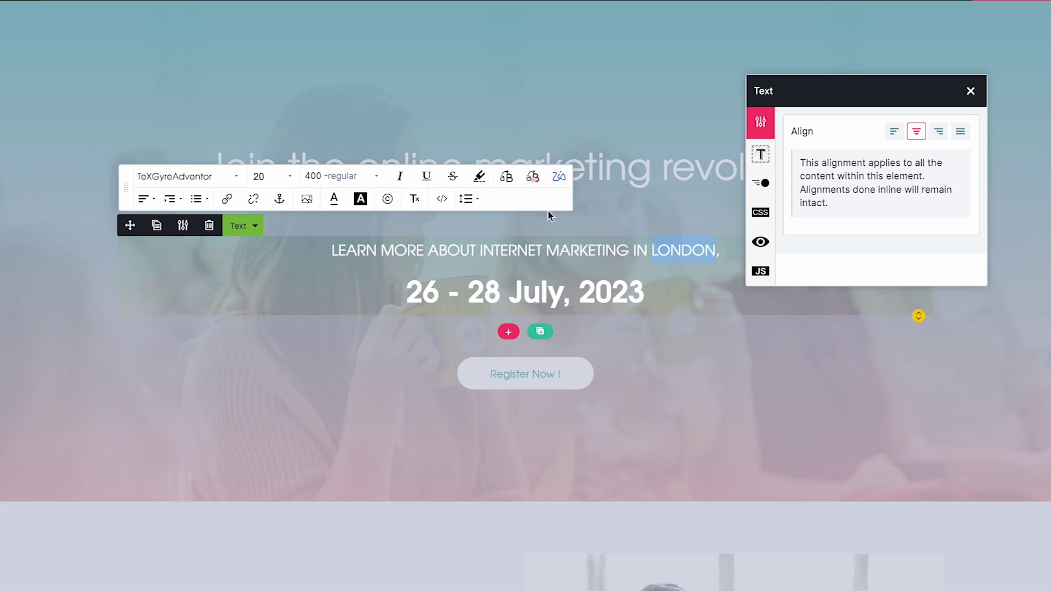
pyautogui.click(507, 178)
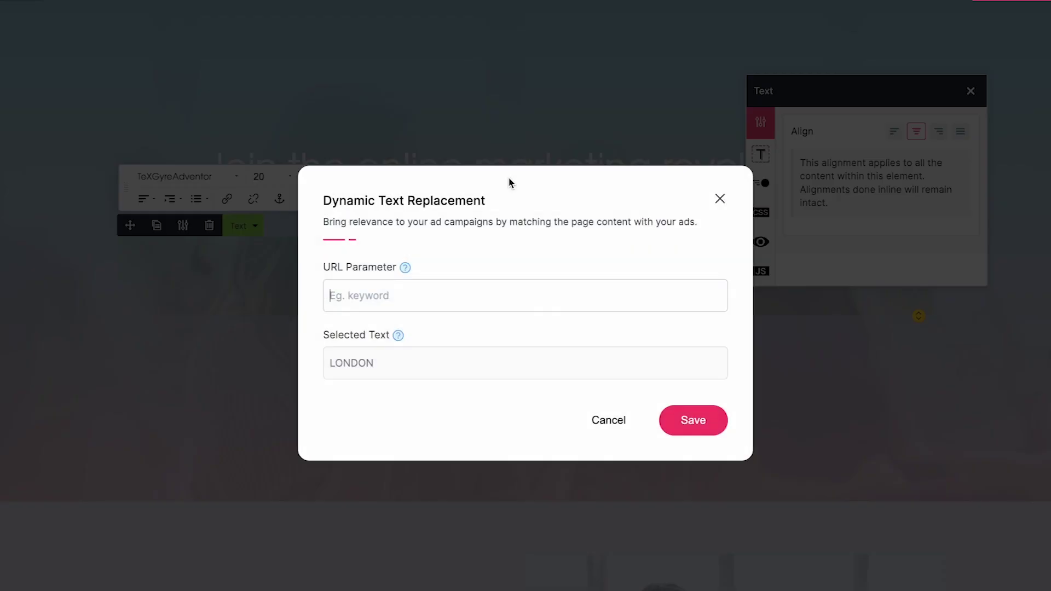
pyautogui.write('country')
pyautogui.click(680, 421)
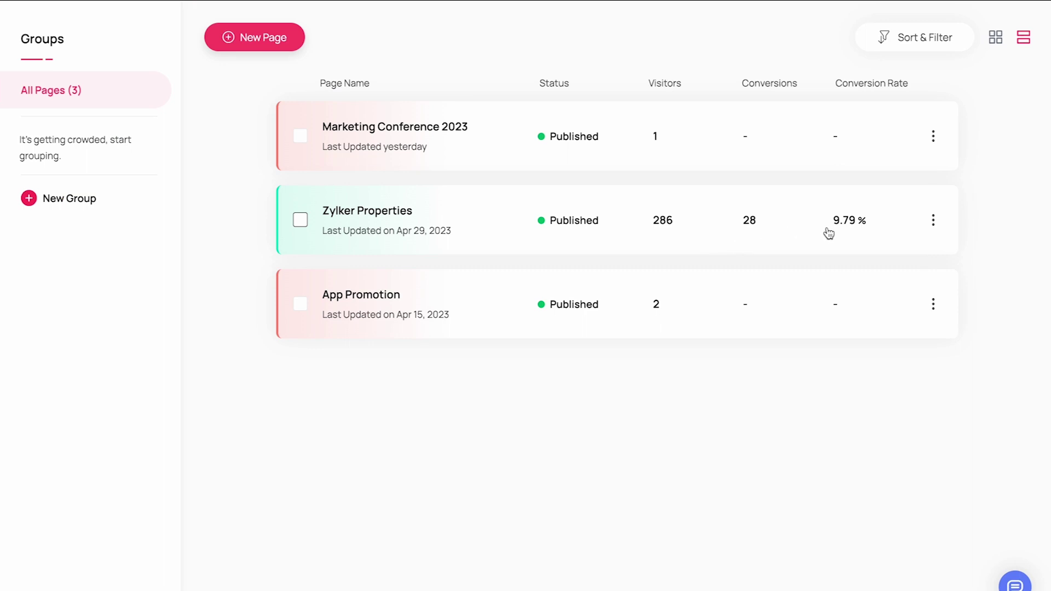
# Step: Open Page Analytics for Zylker Properties, review the Overview metrics, and switch to the Behavior heatmap
pyautogui.click(934, 221)
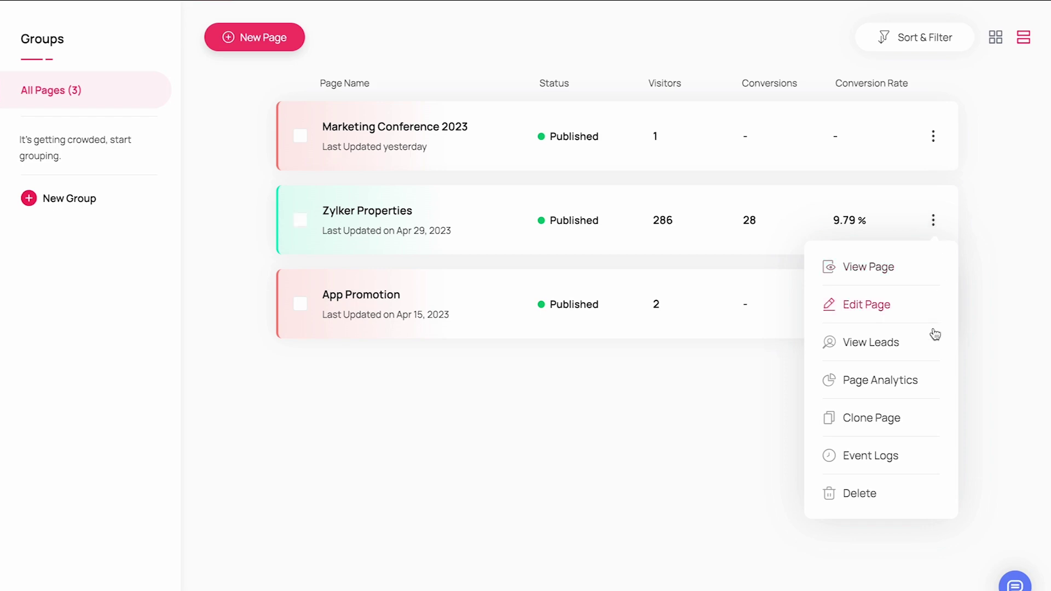
pyautogui.click(922, 380)
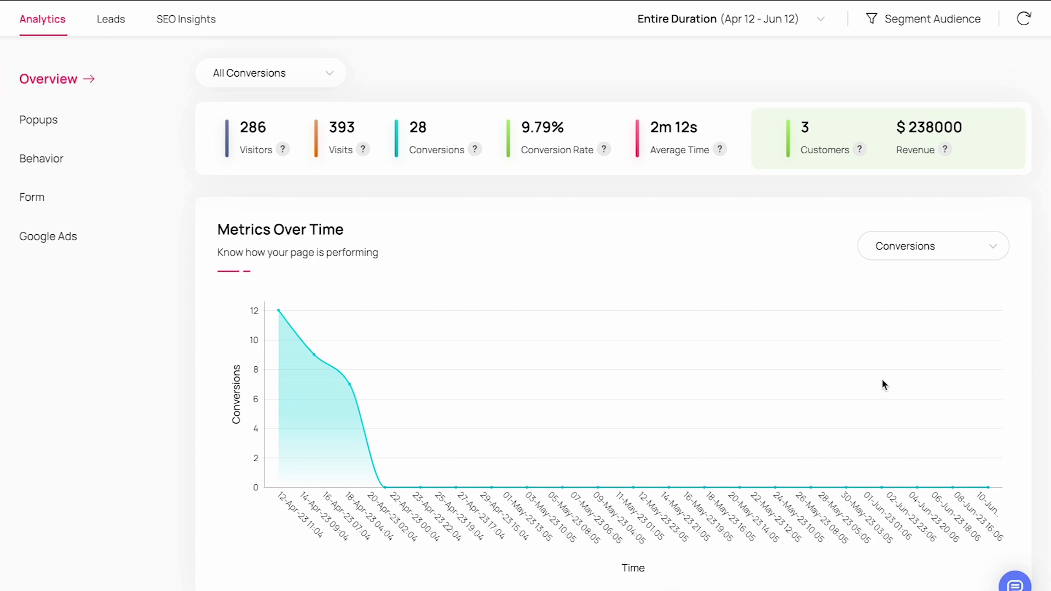
pyautogui.scroll(-5, 883, 385)
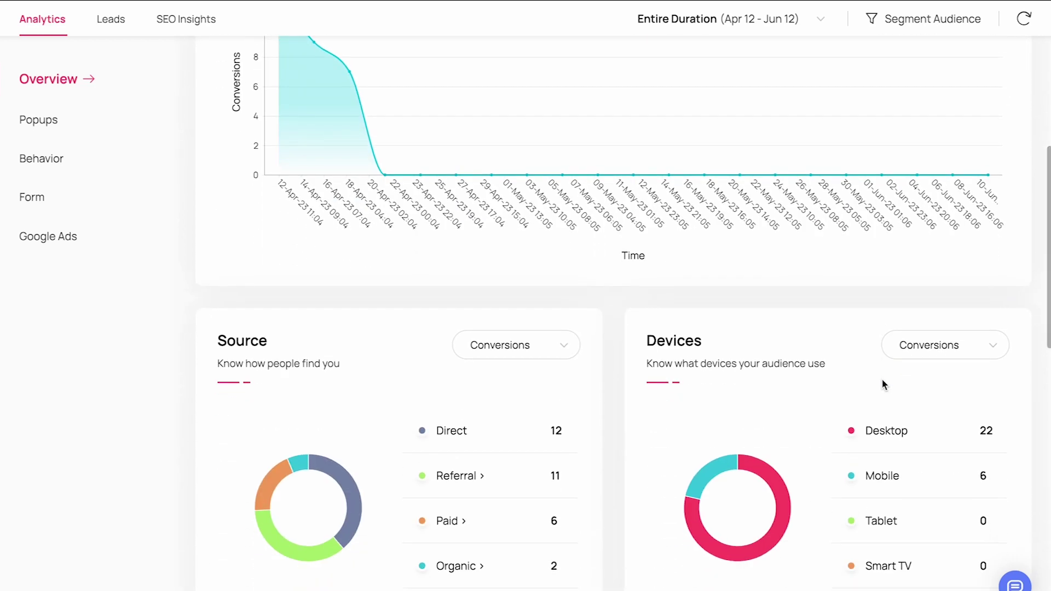
pyautogui.scroll(-12, 883, 383)
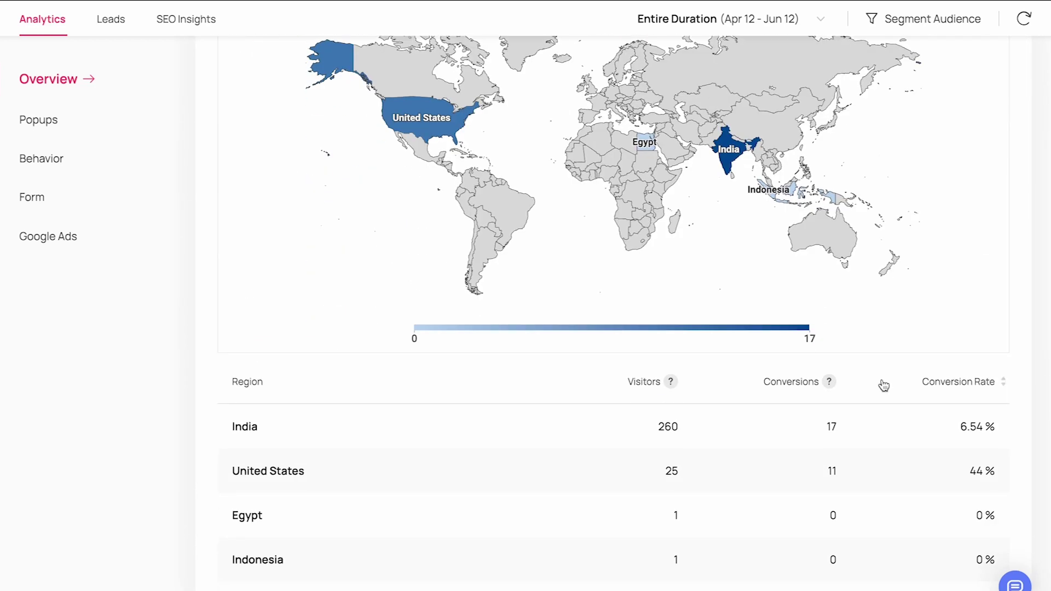
pyautogui.scroll(12, 883, 384)
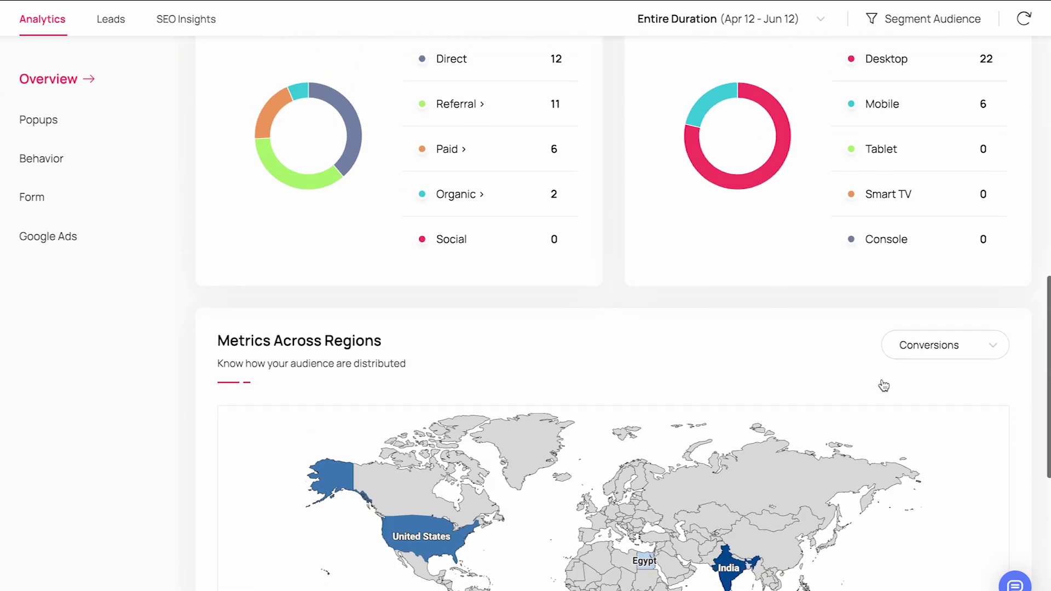
pyautogui.scroll(2, 882, 379)
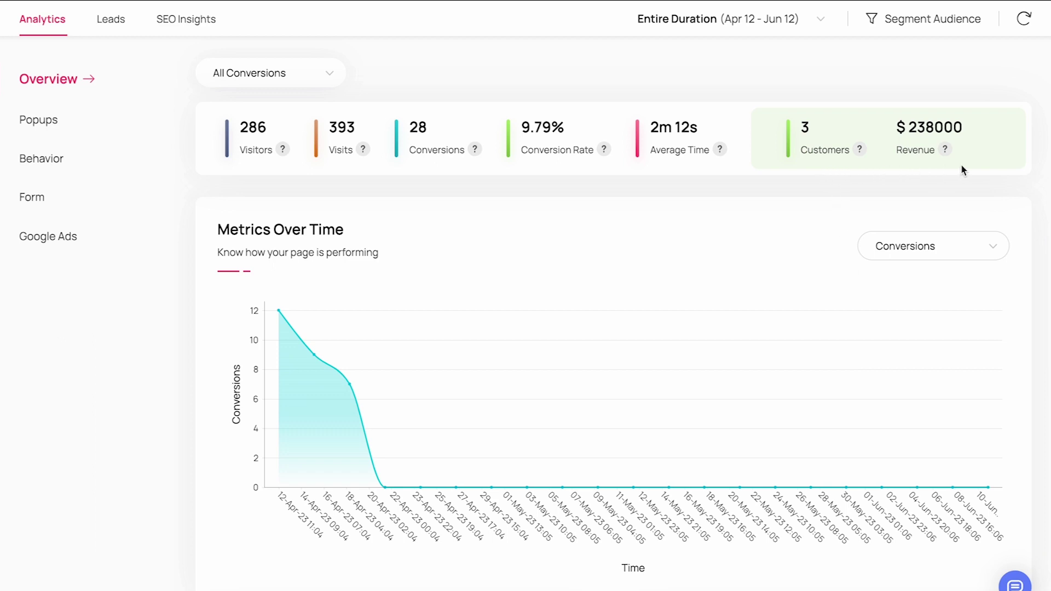
pyautogui.click(88, 159)
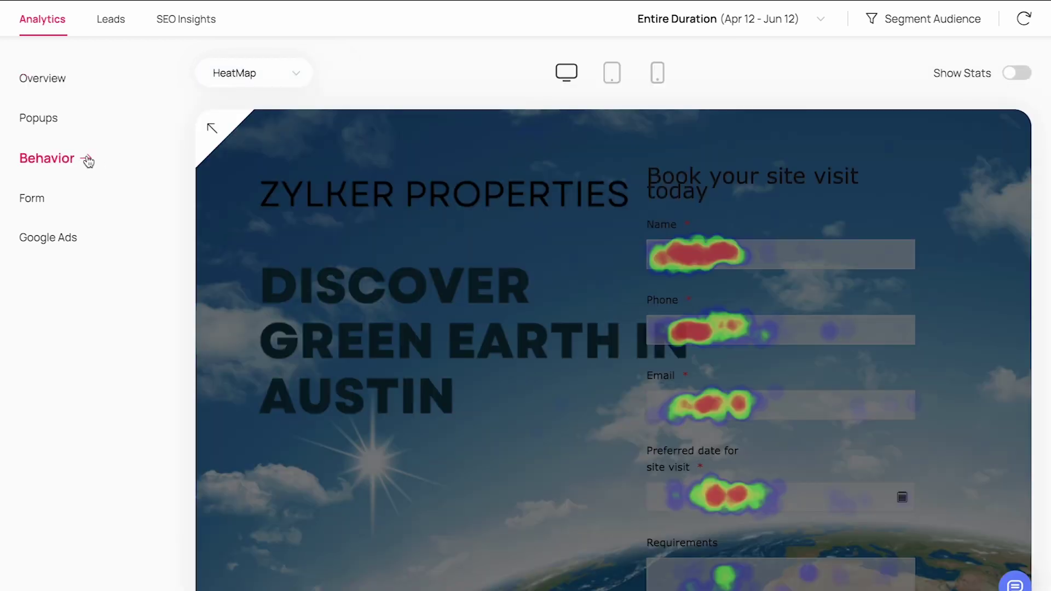
# Step: Turn on Show Stats beside the Zylker Properties click heatmap and open the map type list
pyautogui.click(293, 72)
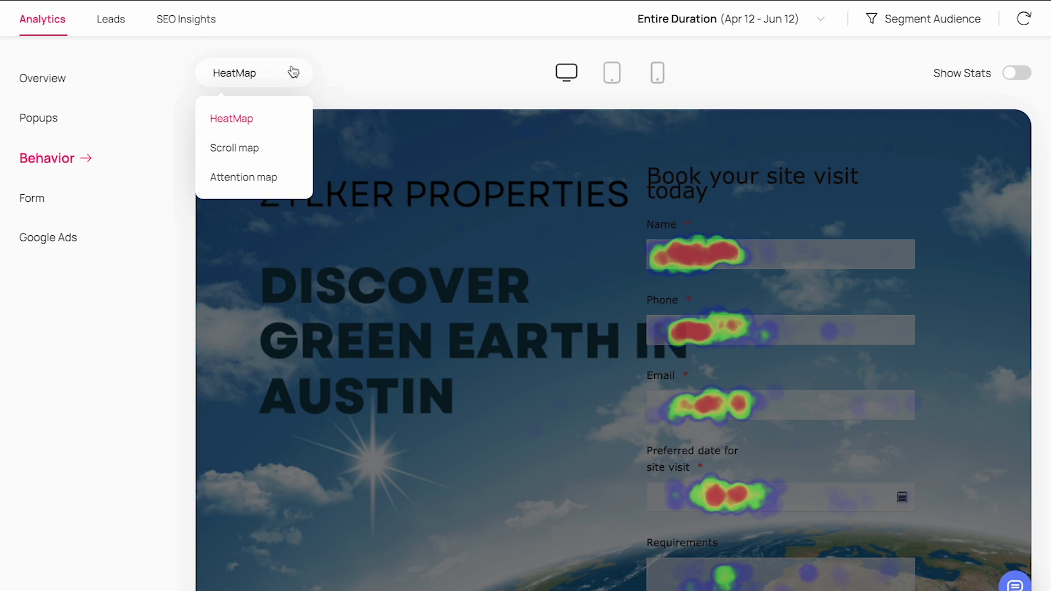
pyautogui.click(294, 73)
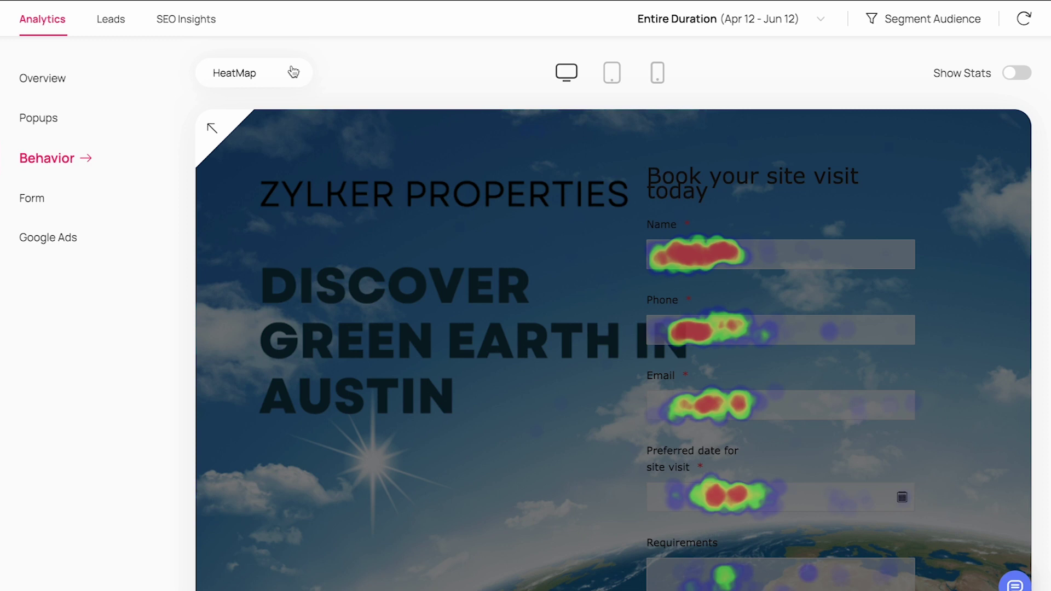
pyautogui.click(1007, 74)
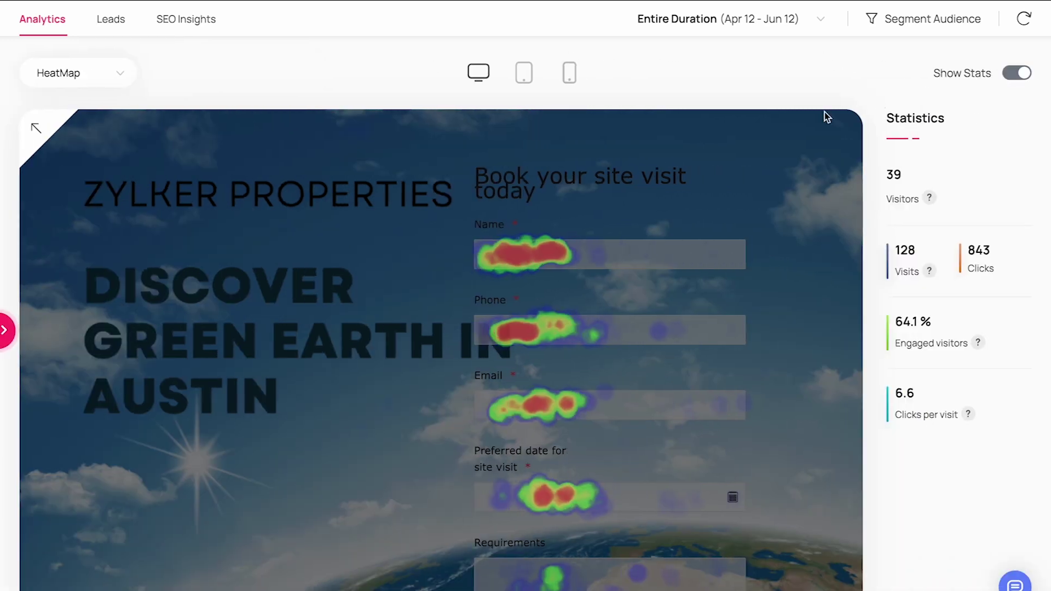
pyautogui.moveTo(548, 252)
pyautogui.moveTo(528, 326)
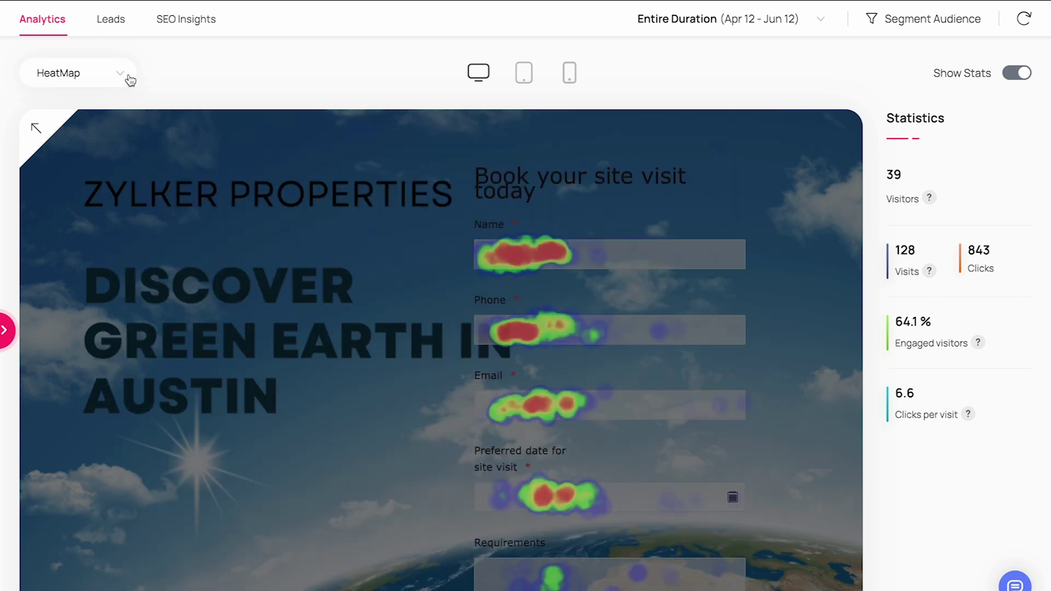
pyautogui.click(129, 80)
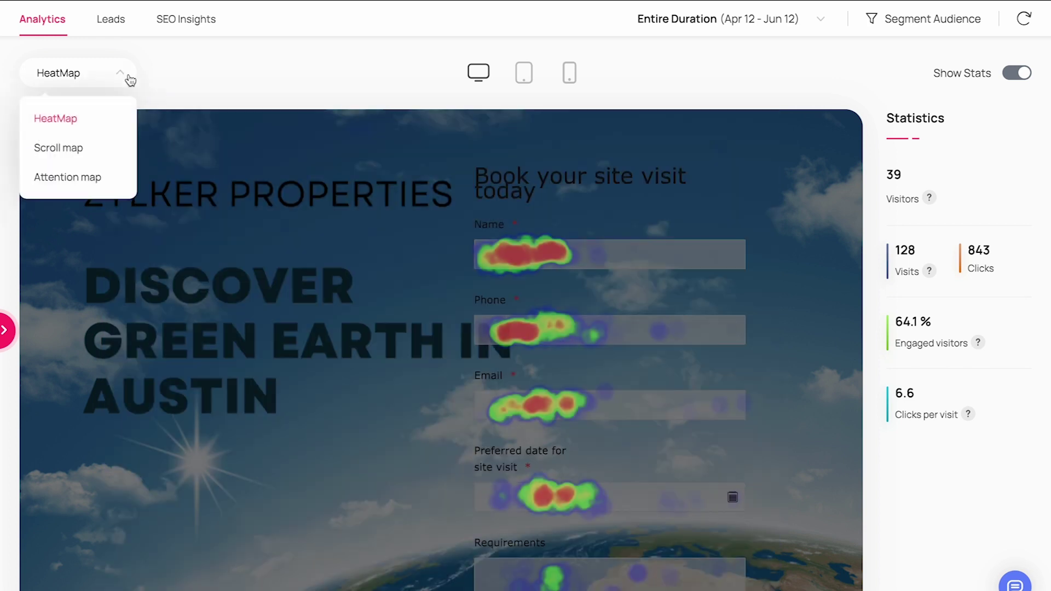
# Step: View the Zylker Properties page as a scroll map and scroll through it
pyautogui.click(90, 158)
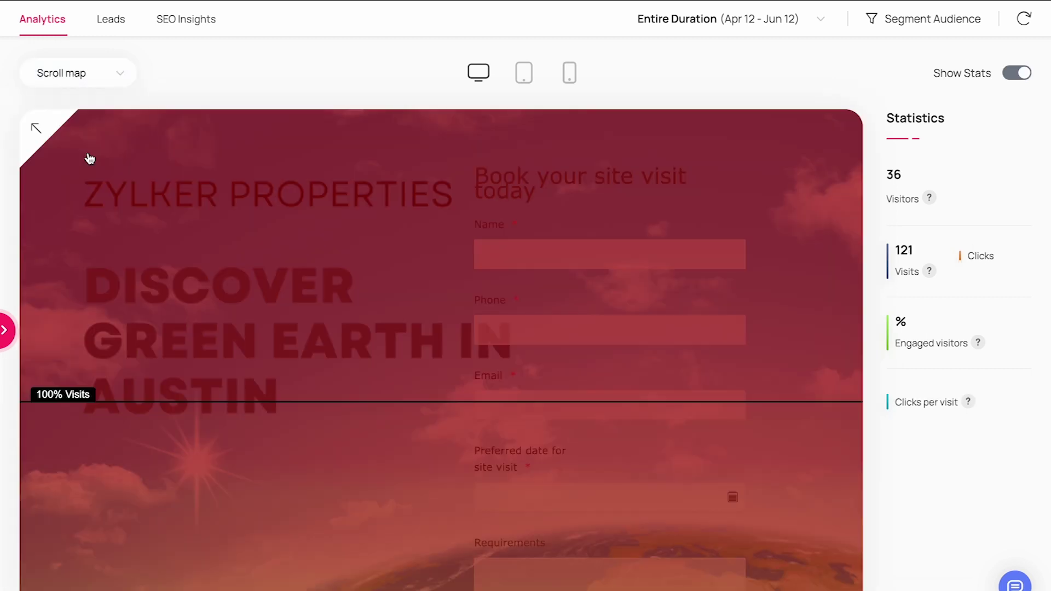
pyautogui.scroll(-10, 89, 159)
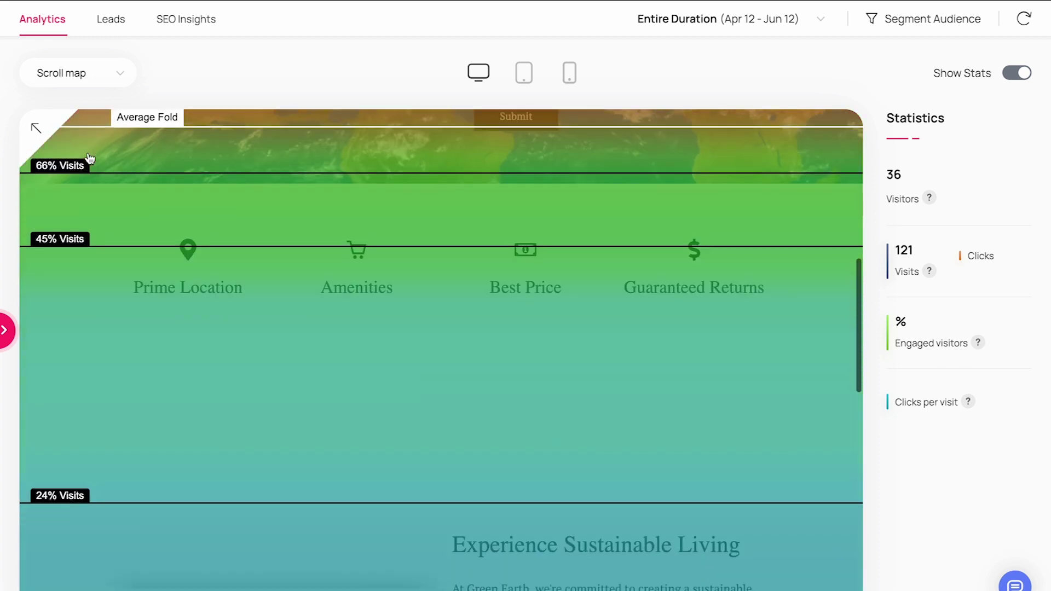
pyautogui.scroll(-10, 90, 158)
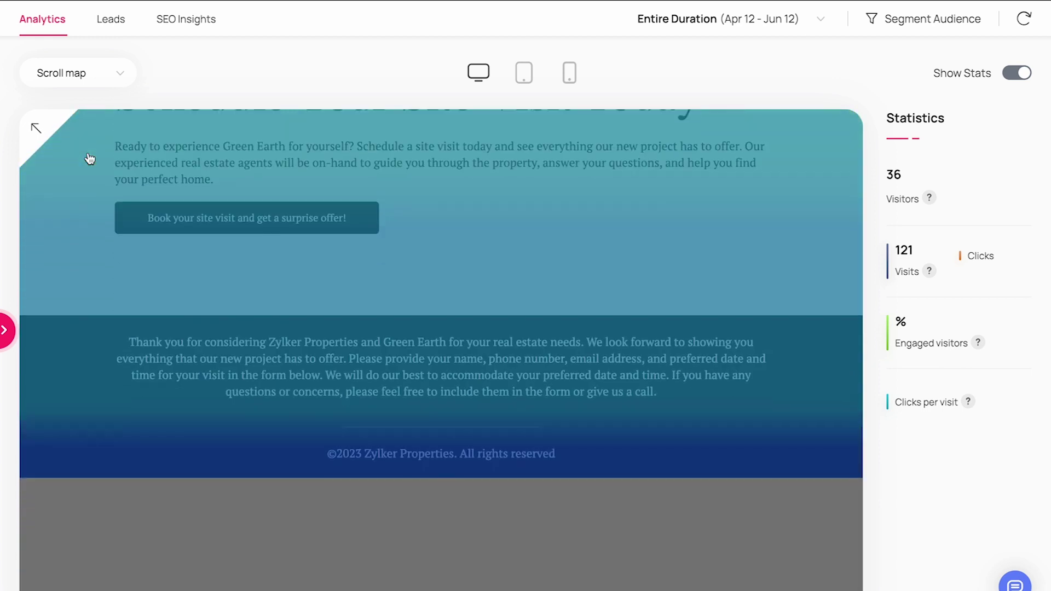
pyautogui.scroll(20, 90, 158)
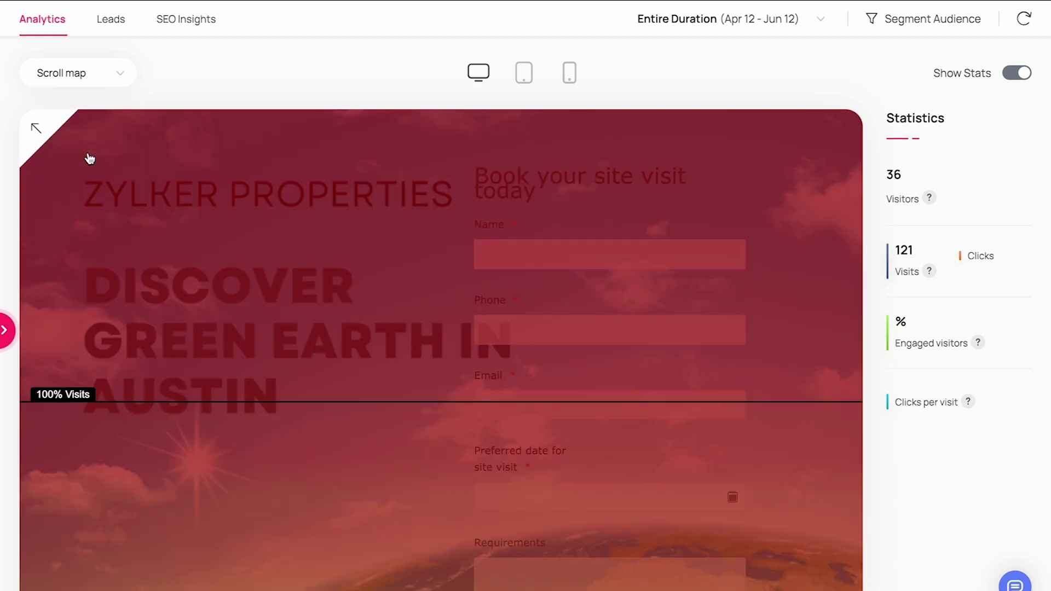
# Step: Switch to the attention map, scroll through it, and hide the visitor statistics
pyautogui.click(108, 77)
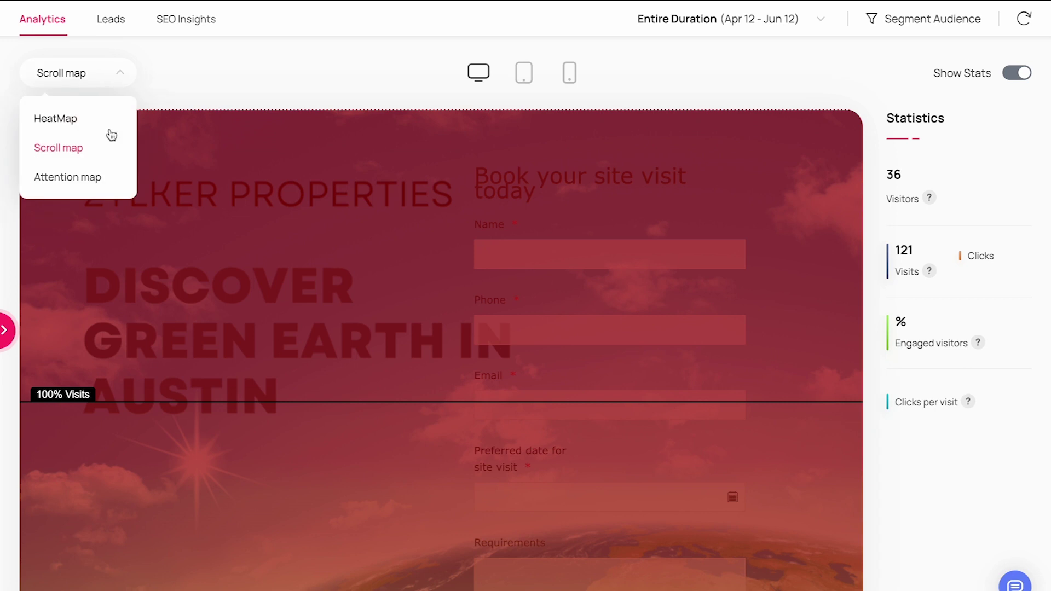
pyautogui.click(98, 176)
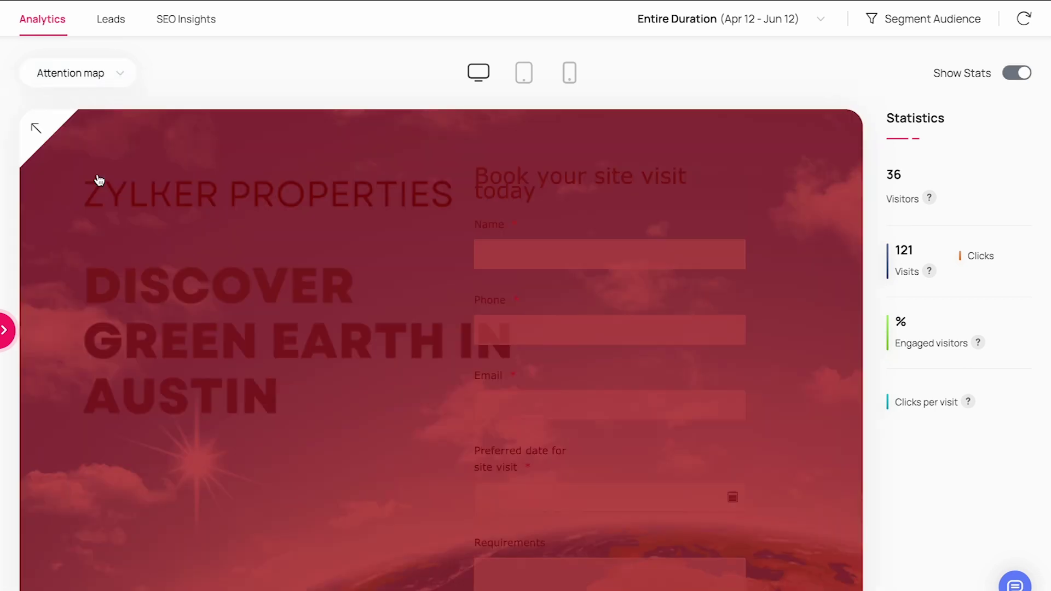
pyautogui.scroll(-8, 99, 181)
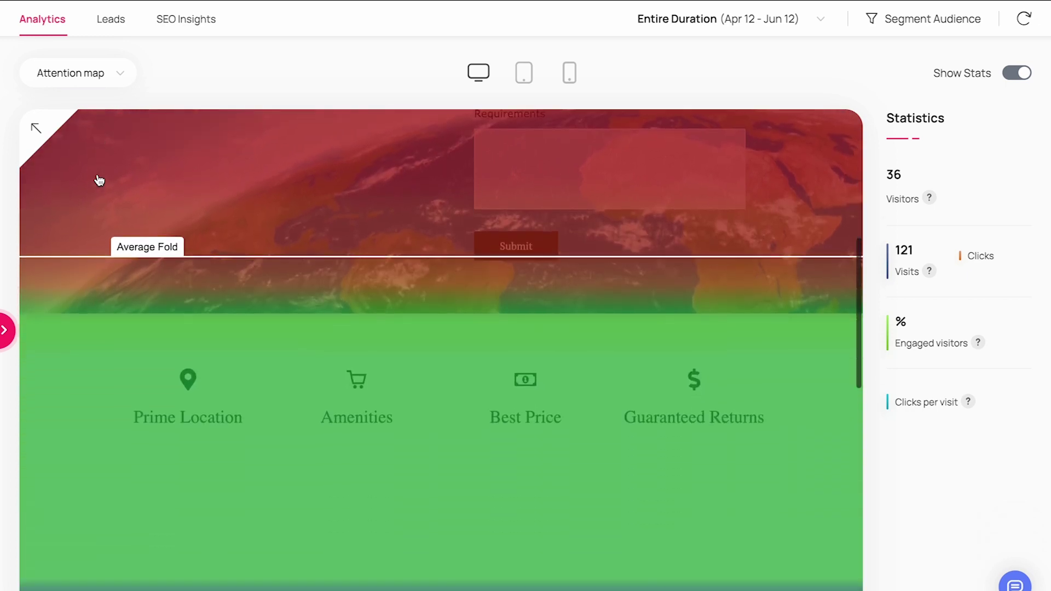
pyautogui.scroll(-9, 99, 180)
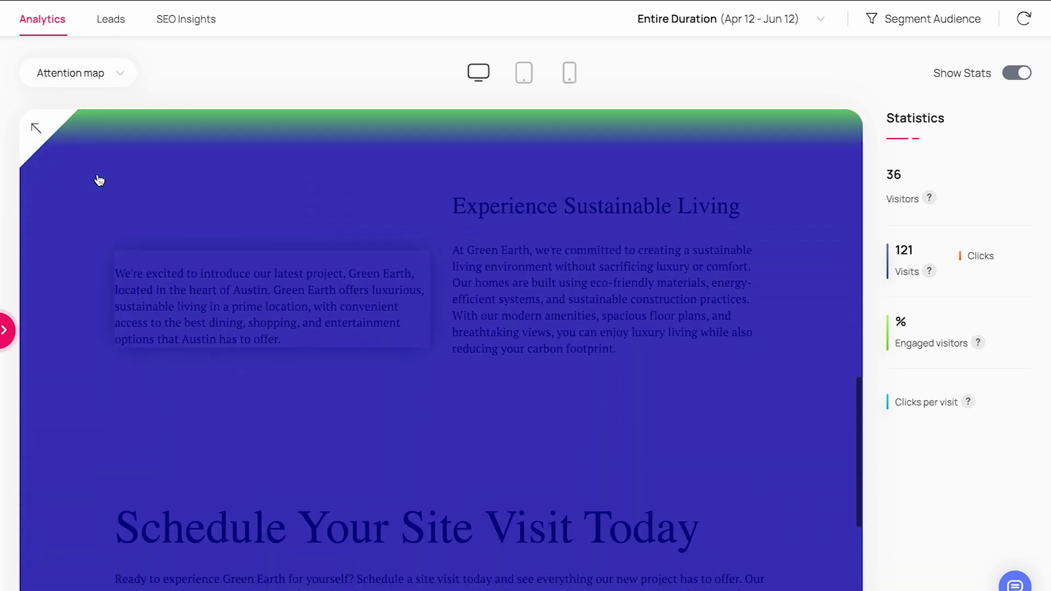
pyautogui.scroll(15, 99, 181)
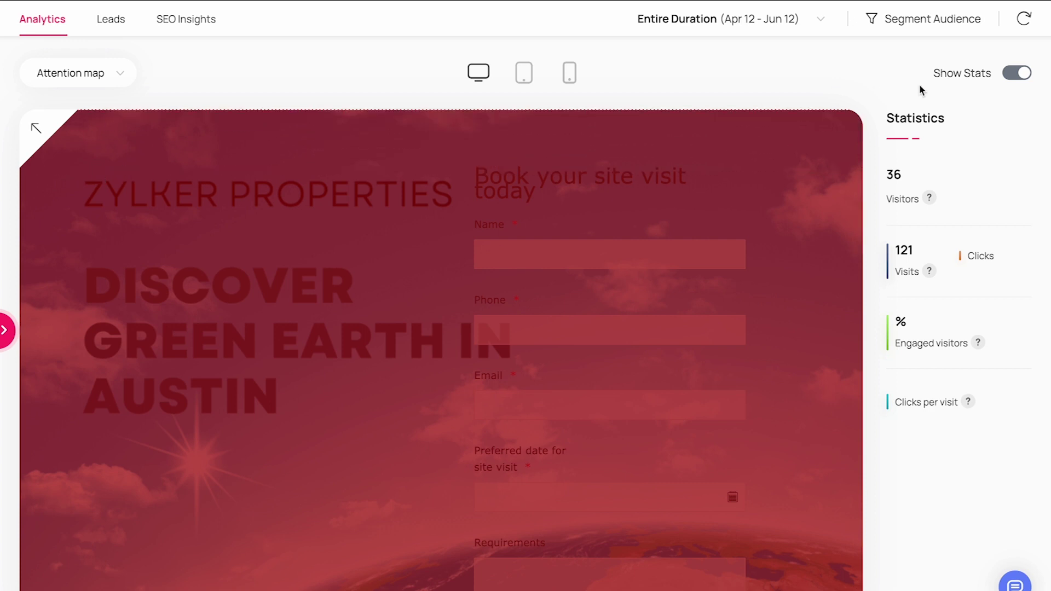
pyautogui.click(1018, 74)
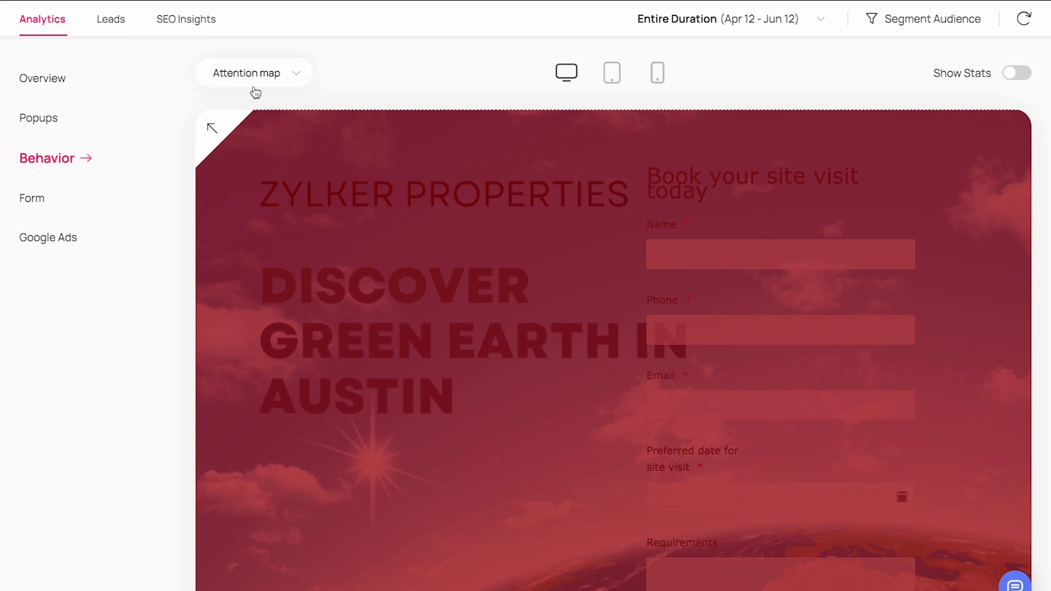
# Step: Open the Popups analytics for the page
pyautogui.click(74, 121)
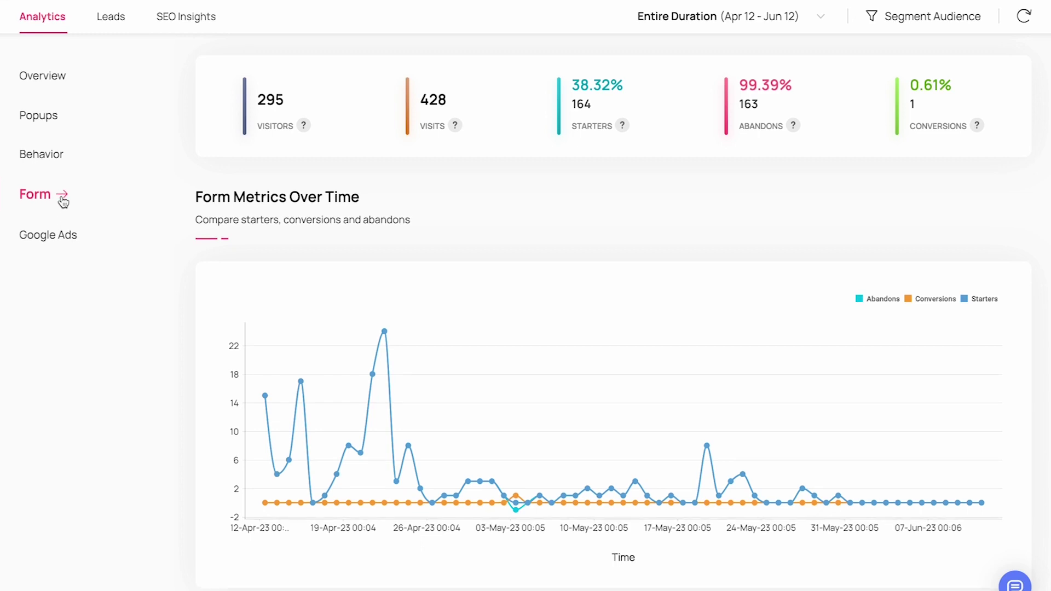
# Step: Review the form's field-level, filled-versus-blank and hesitation stats, then the Google Ads keywords and lead list
pyautogui.scroll(-8, 186, 219)
pyautogui.scroll(-8, 186, 224)
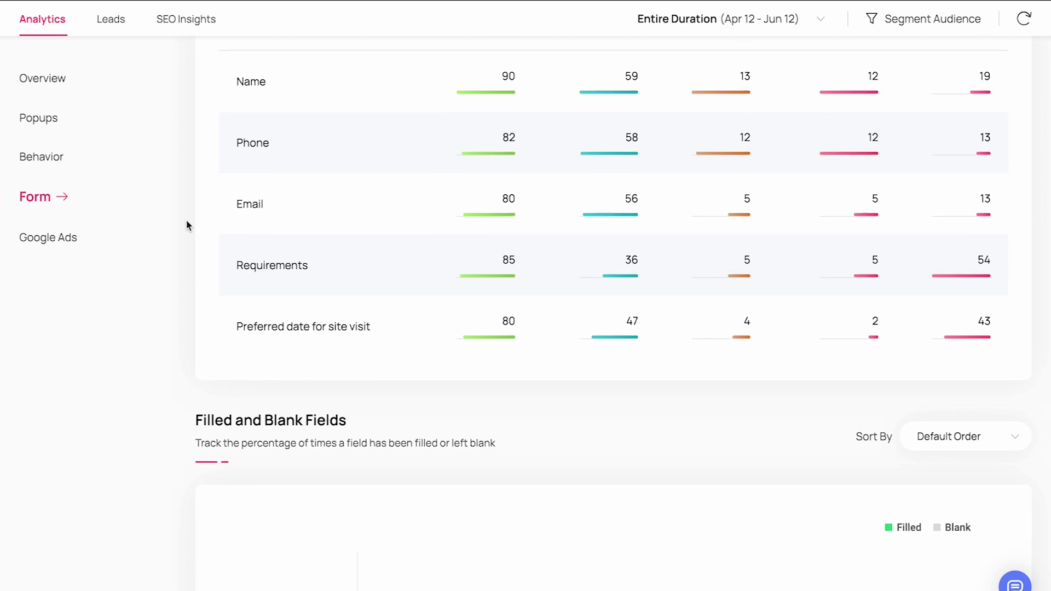
pyautogui.scroll(-8, 186, 221)
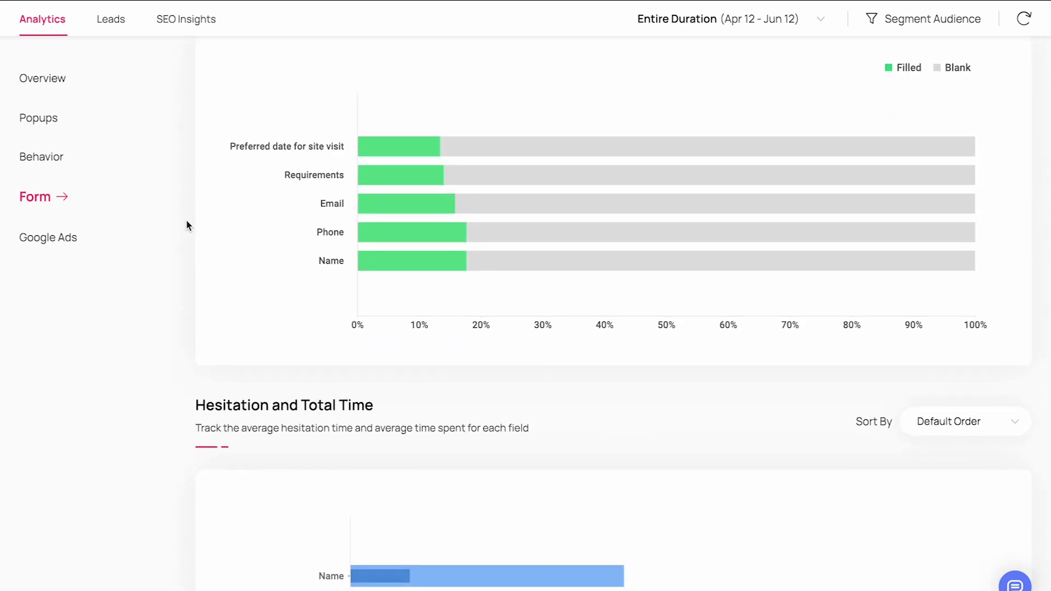
pyautogui.scroll(-3, 186, 225)
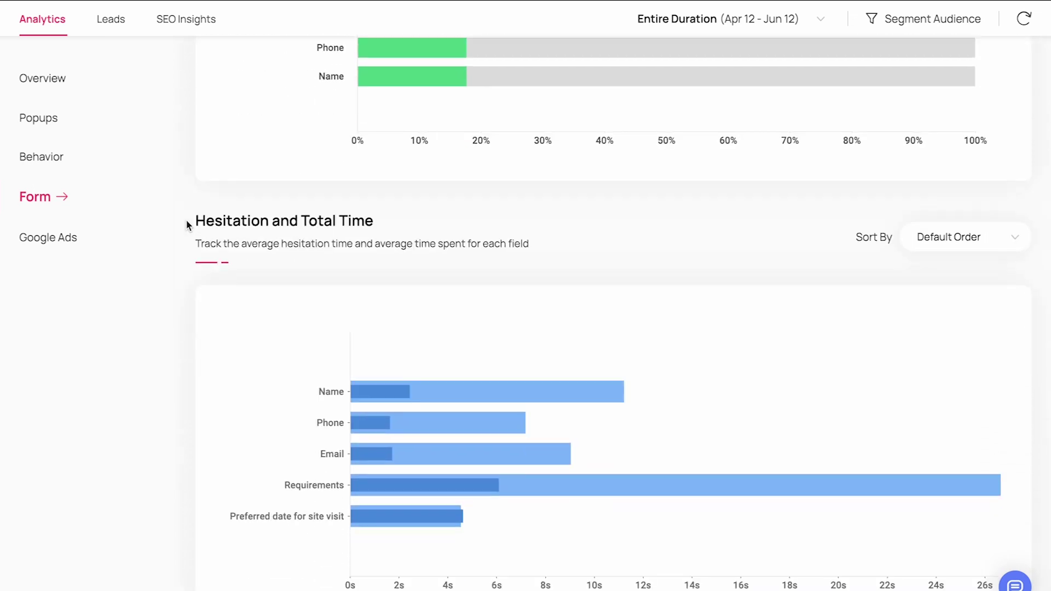
pyautogui.click(73, 239)
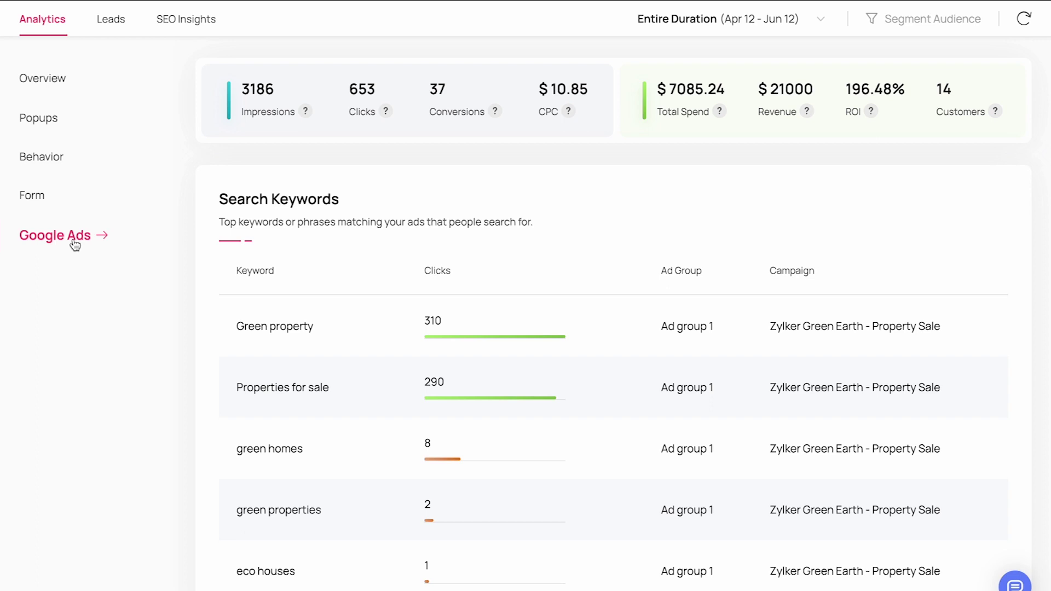
pyautogui.click(108, 25)
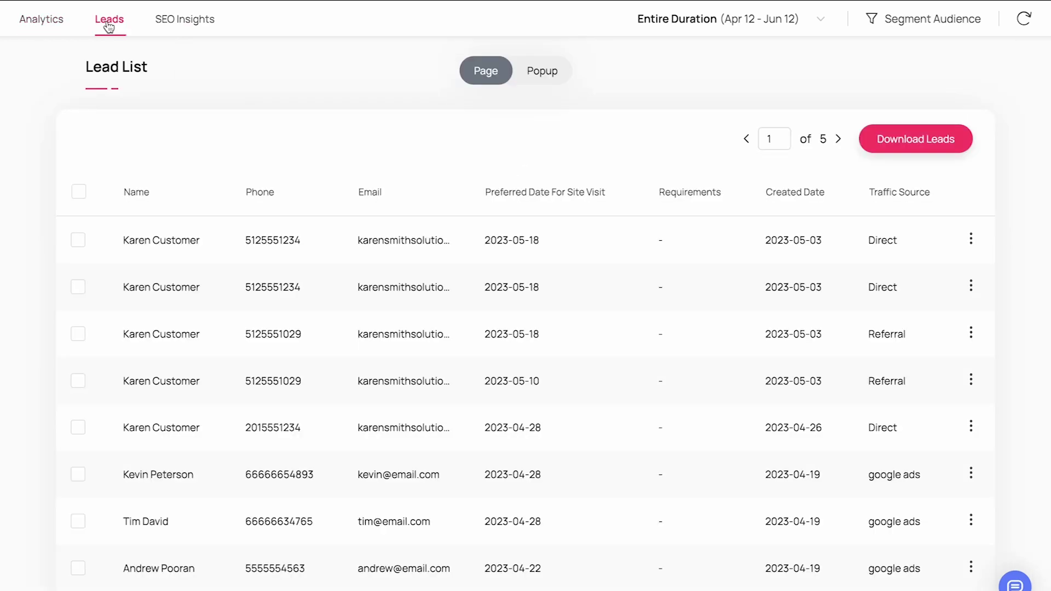
# Step: Check the audience segment filters without applying any, then download the page's lead list
pyautogui.click(923, 19)
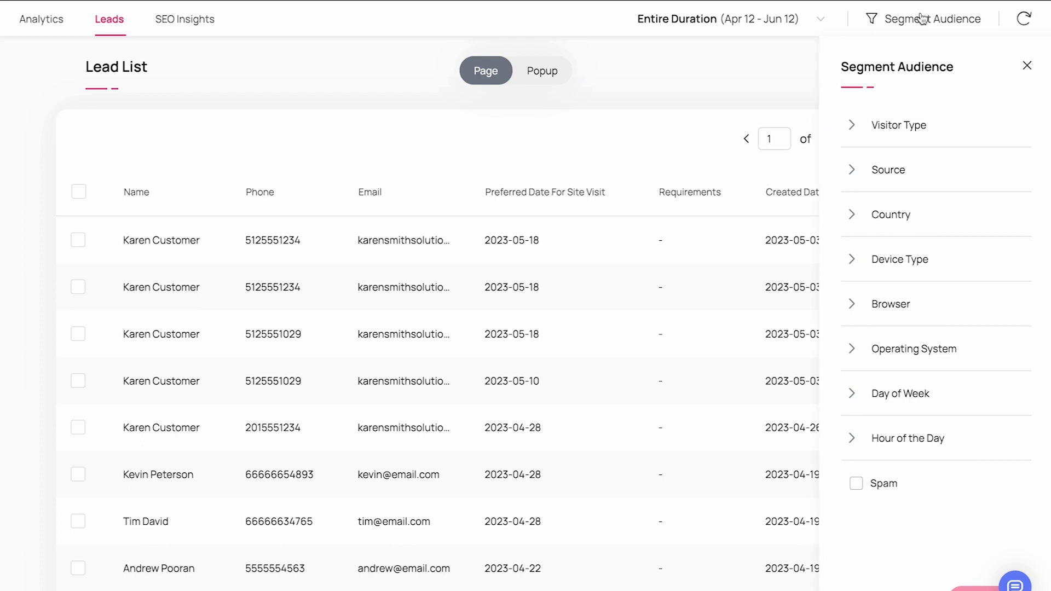
pyautogui.click(1027, 66)
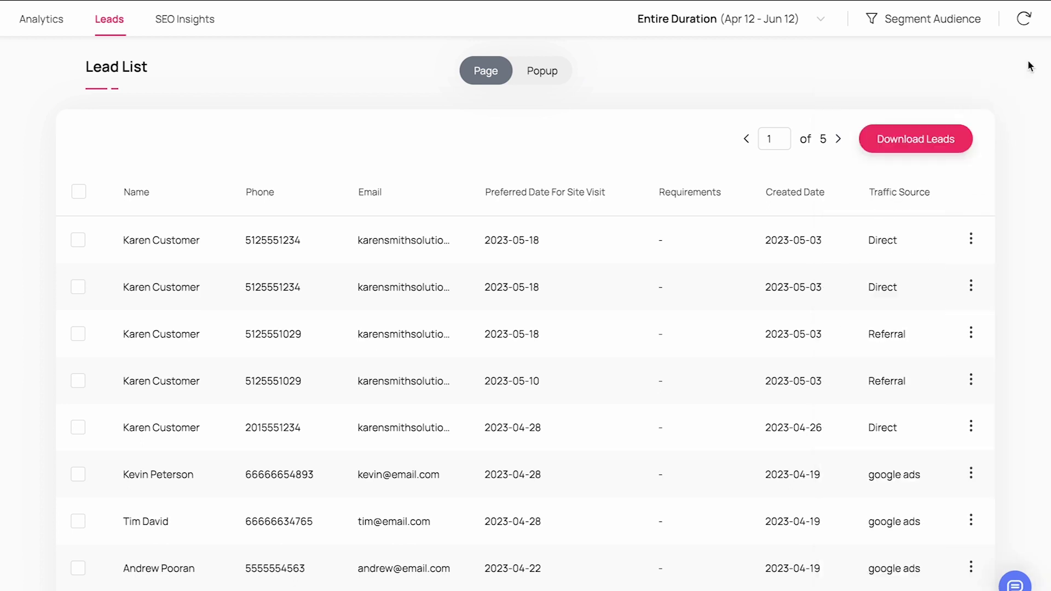
pyautogui.click(948, 146)
pyautogui.click(195, 18)
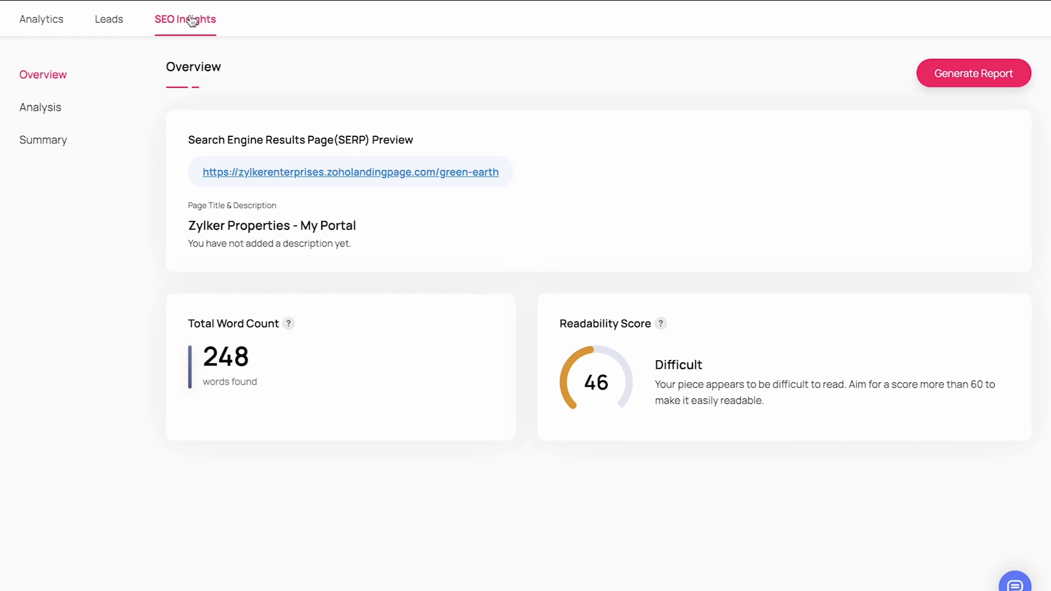
# Step: Review the SEO content analysis, then scroll through the summary checklist and indexing results
pyautogui.click(99, 113)
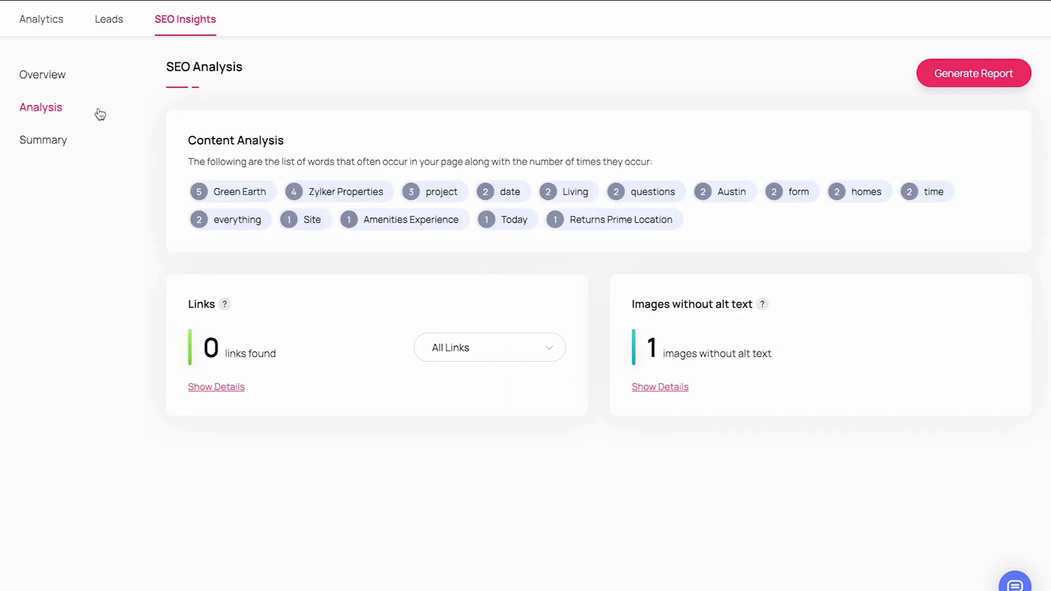
pyautogui.click(81, 149)
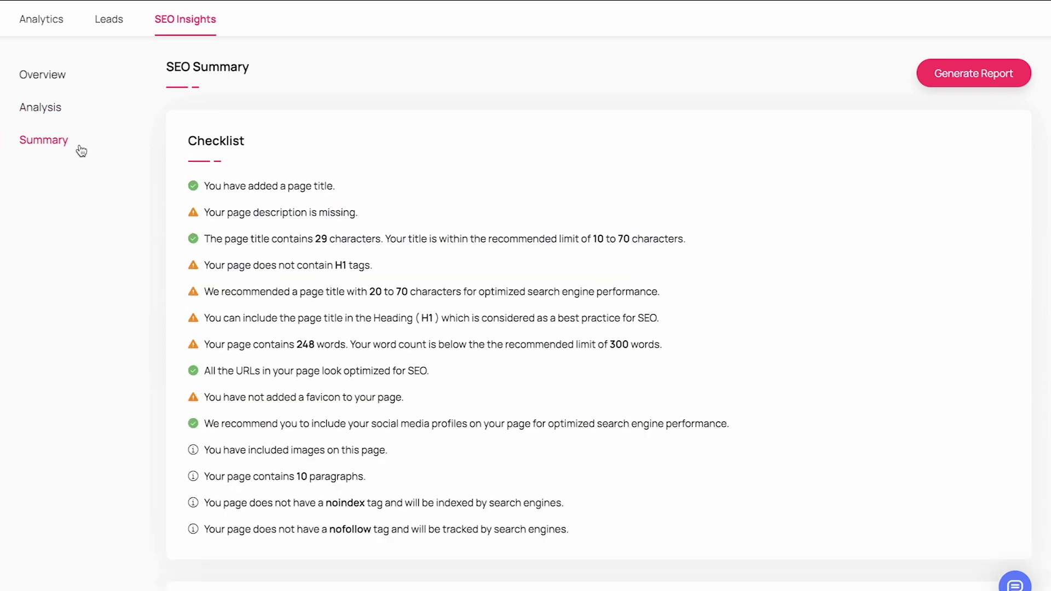
pyautogui.scroll(-3, 175, 207)
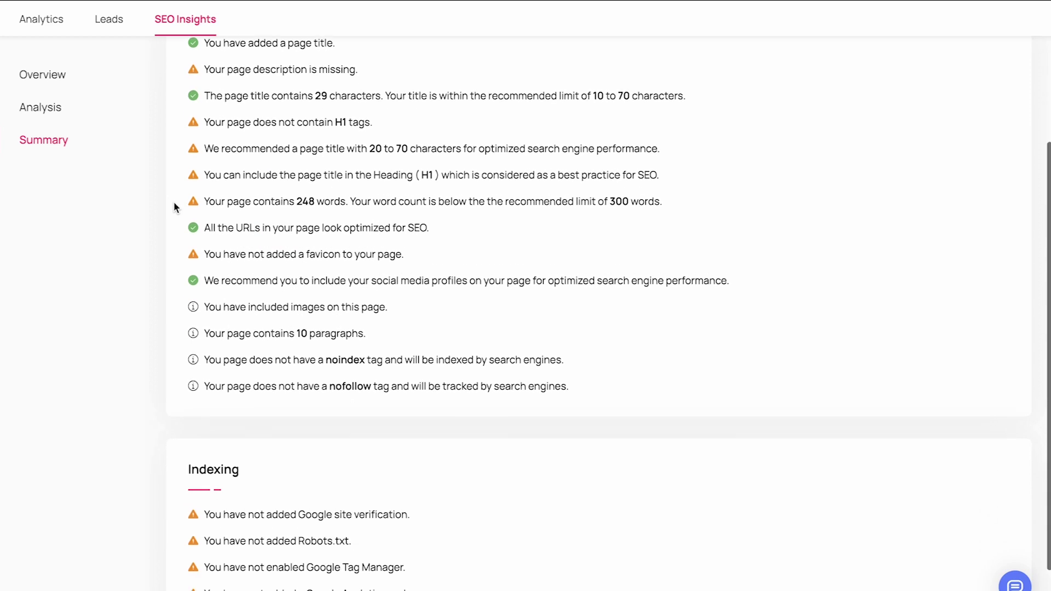
pyautogui.scroll(-1, 175, 207)
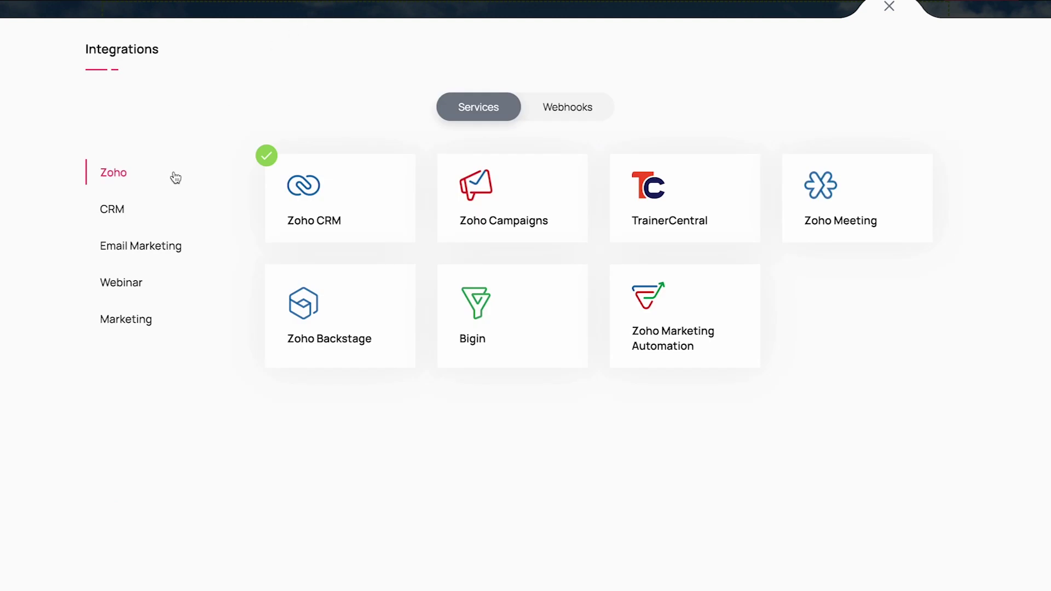
# Step: Browse the CRM, Email Marketing, Webinar and Marketing integrations, then open the connected Zoho CRM's details
pyautogui.click(141, 212)
pyautogui.click(150, 247)
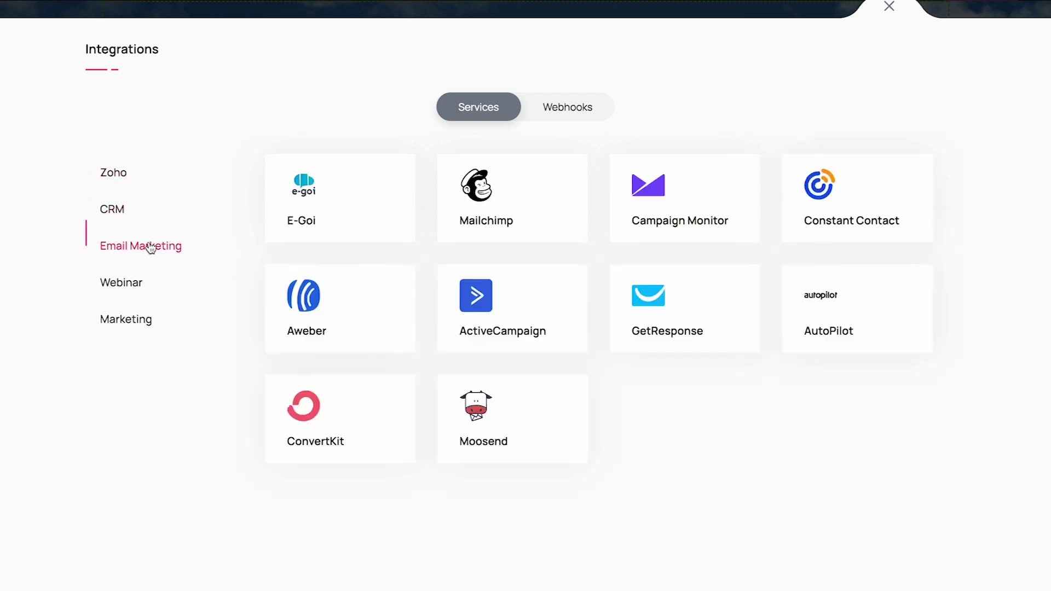
pyautogui.click(146, 281)
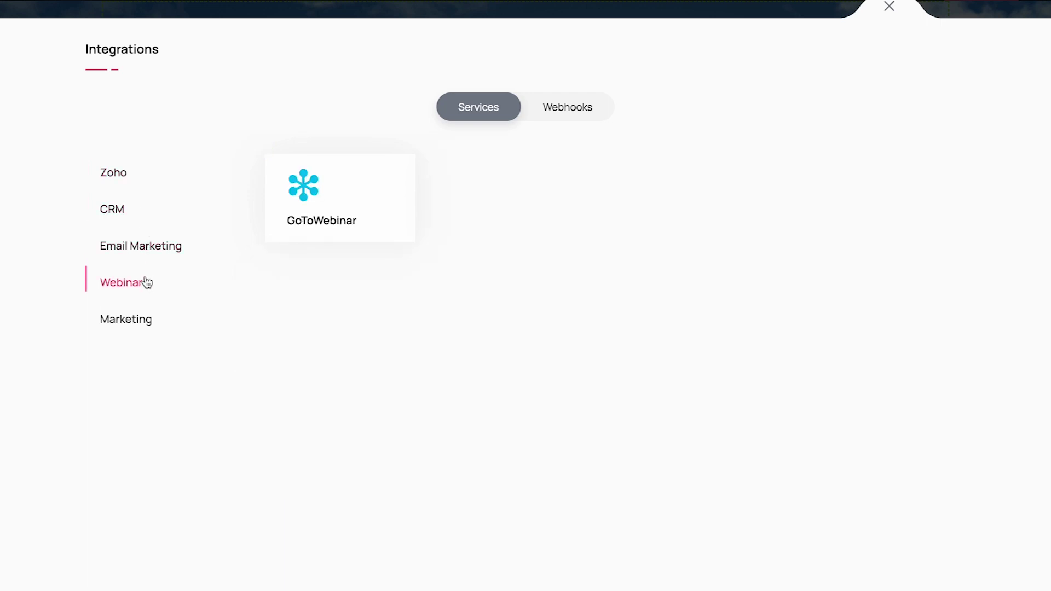
pyautogui.click(146, 319)
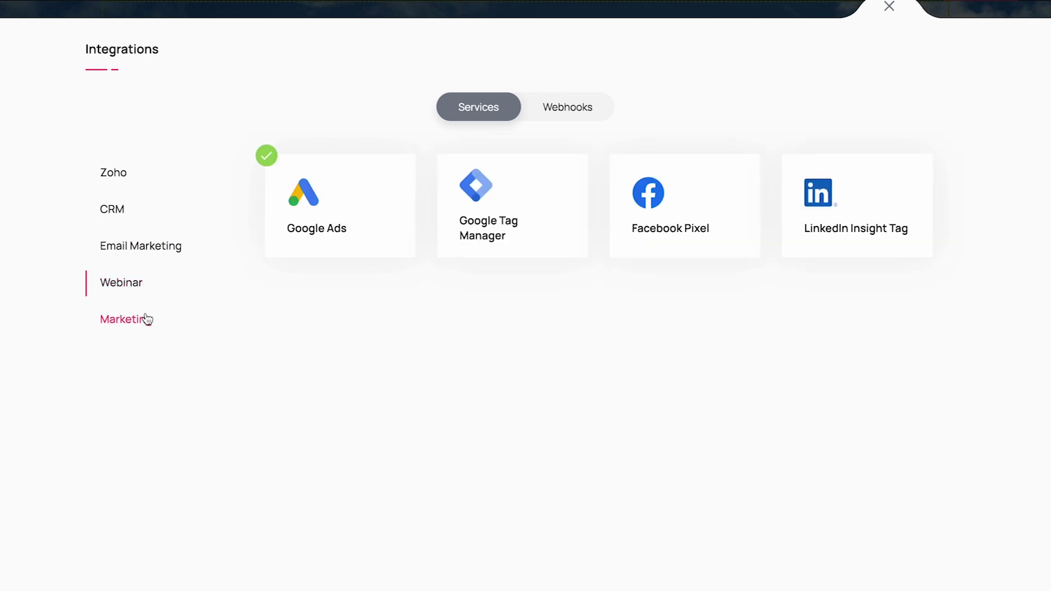
pyautogui.click(119, 178)
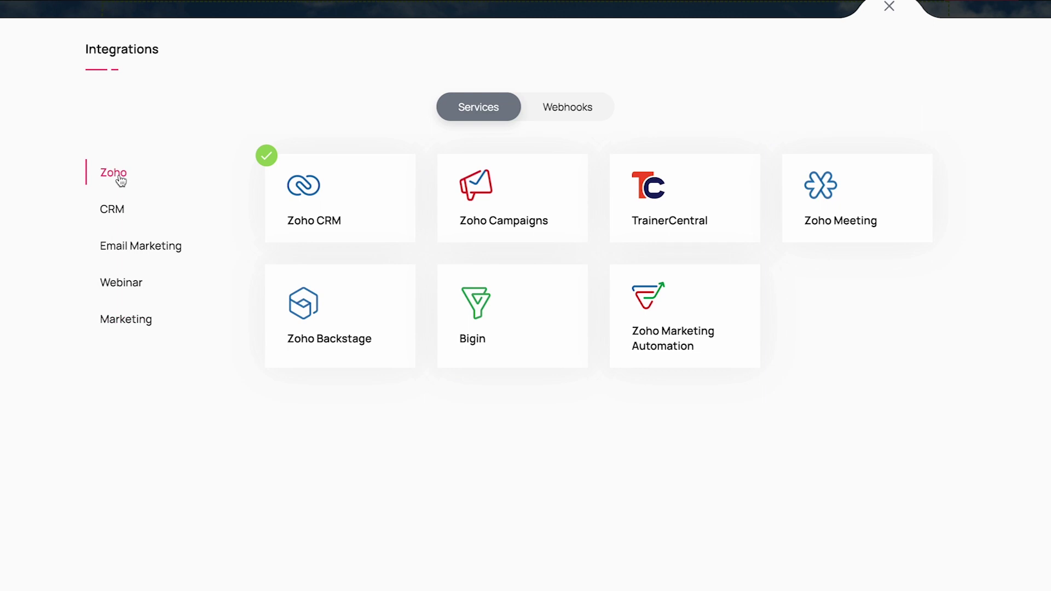
pyautogui.click(117, 207)
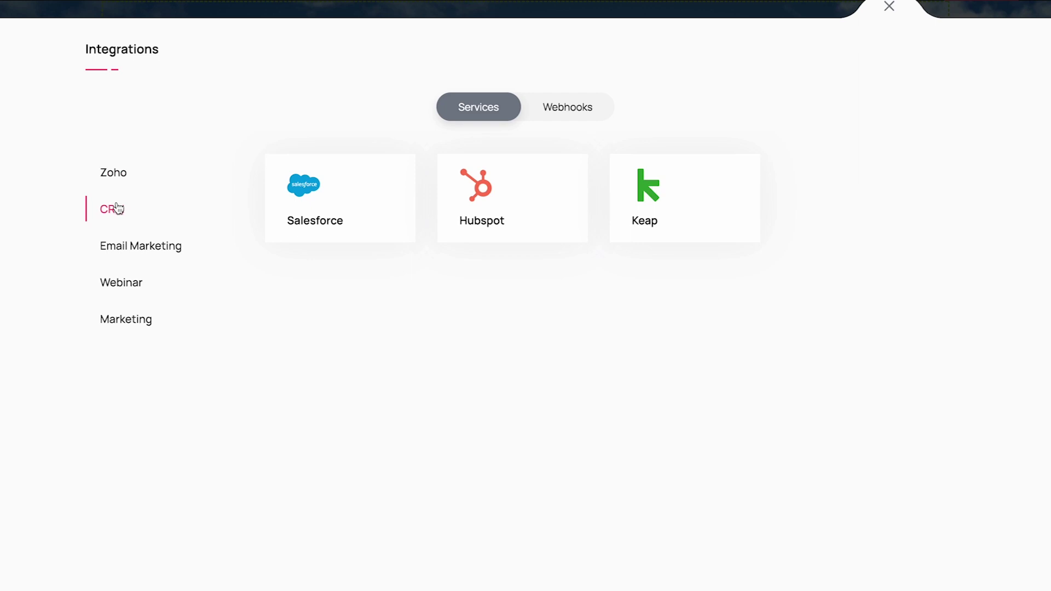
pyautogui.click(131, 241)
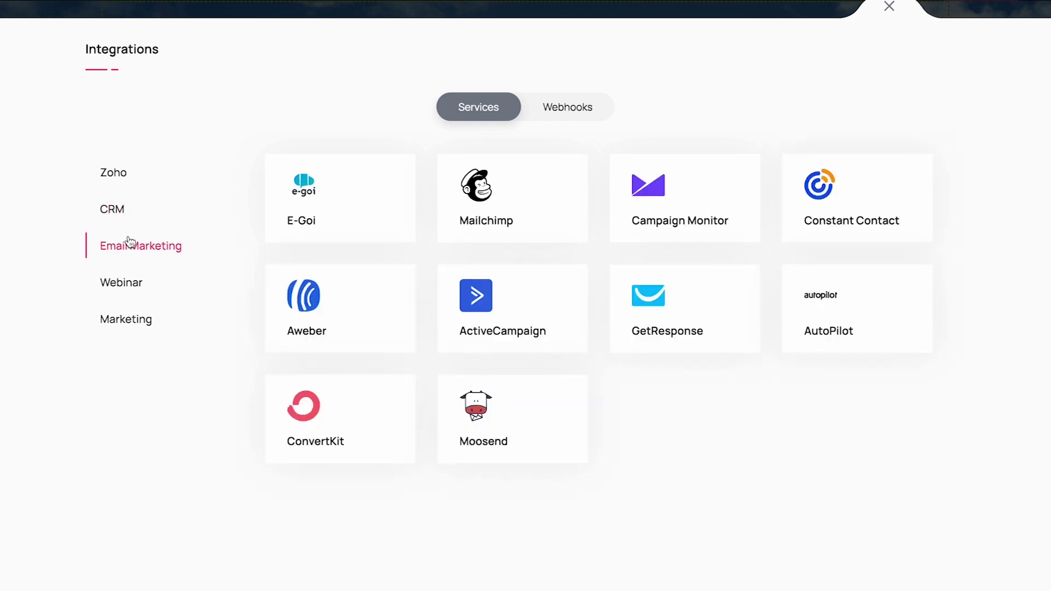
pyautogui.click(110, 178)
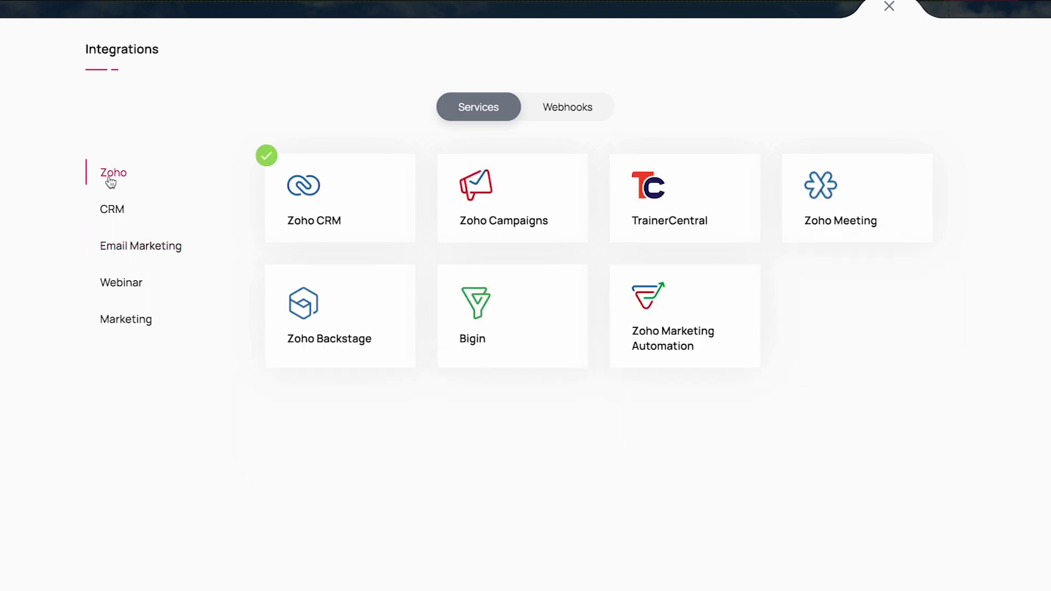
pyautogui.click(340, 183)
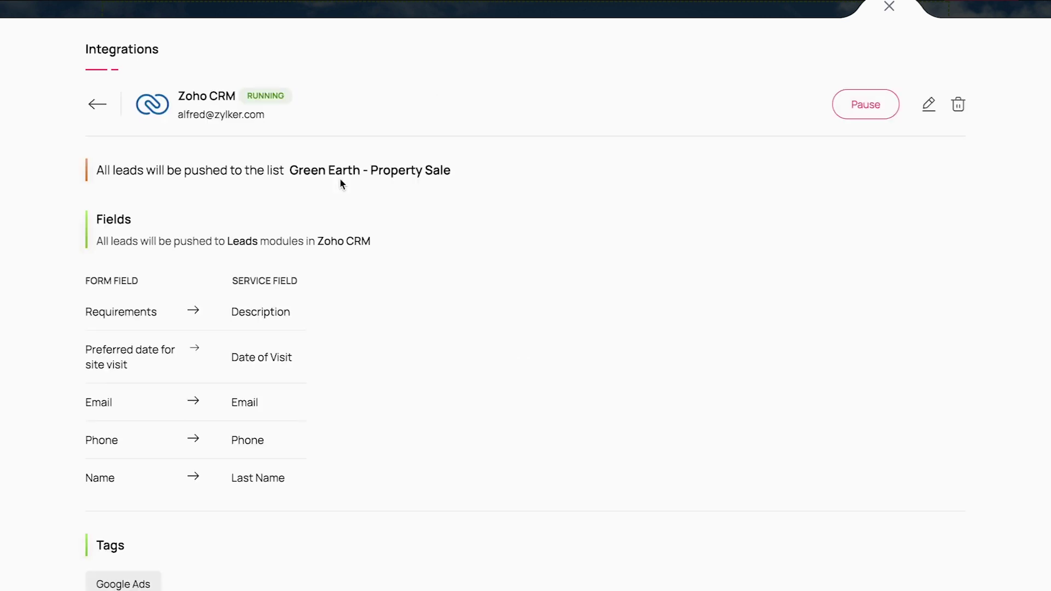
# Step: Re-confirm Zoho CRM's account, Zylker Automobiles portal, Green Earth - Property Sale campaign and field mappings unchanged
pyautogui.click(929, 105)
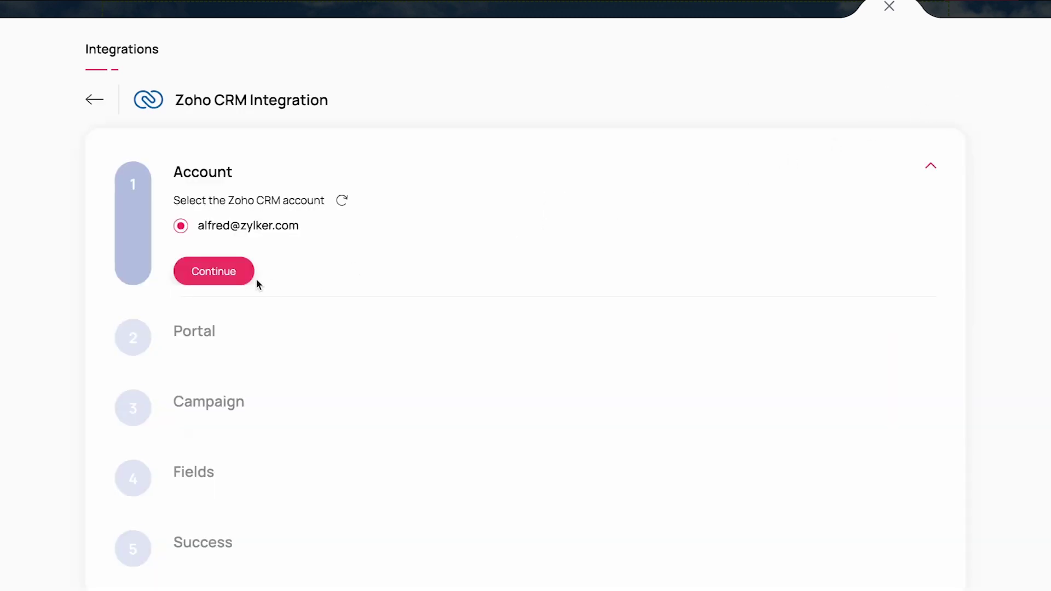
pyautogui.click(246, 280)
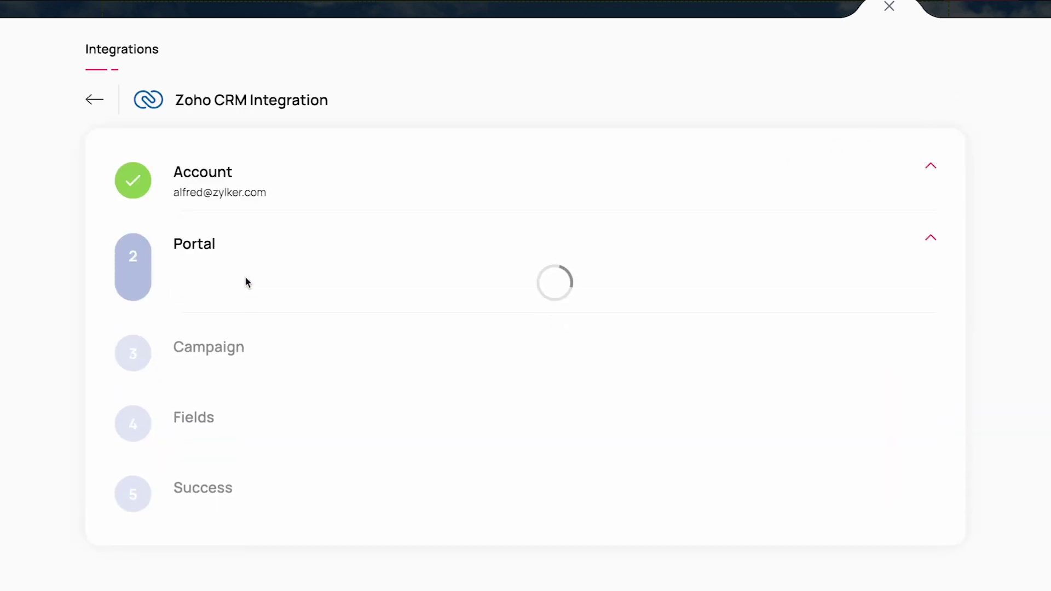
pyautogui.click(241, 345)
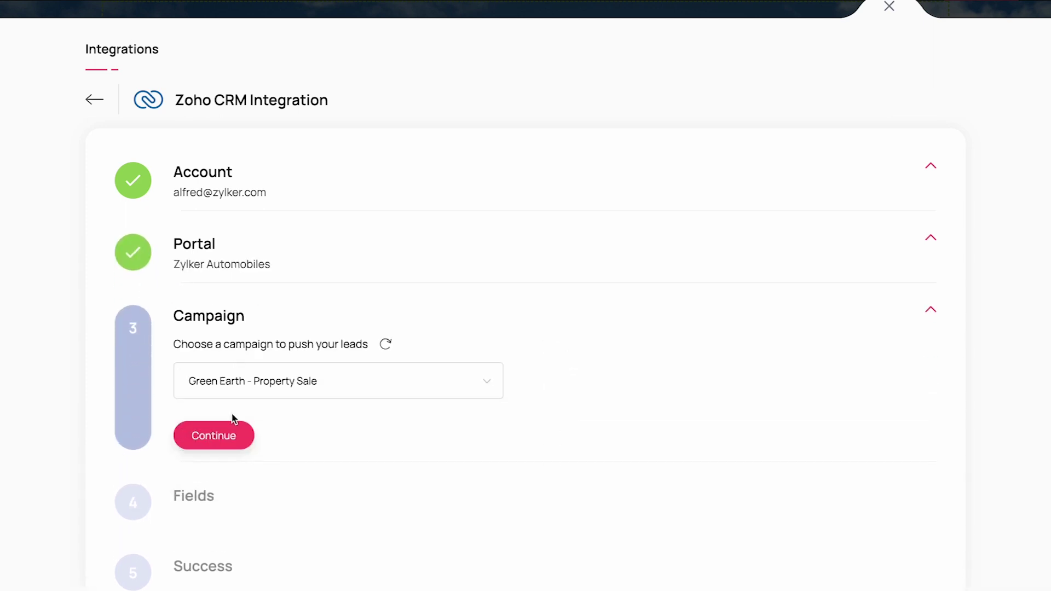
pyautogui.click(232, 436)
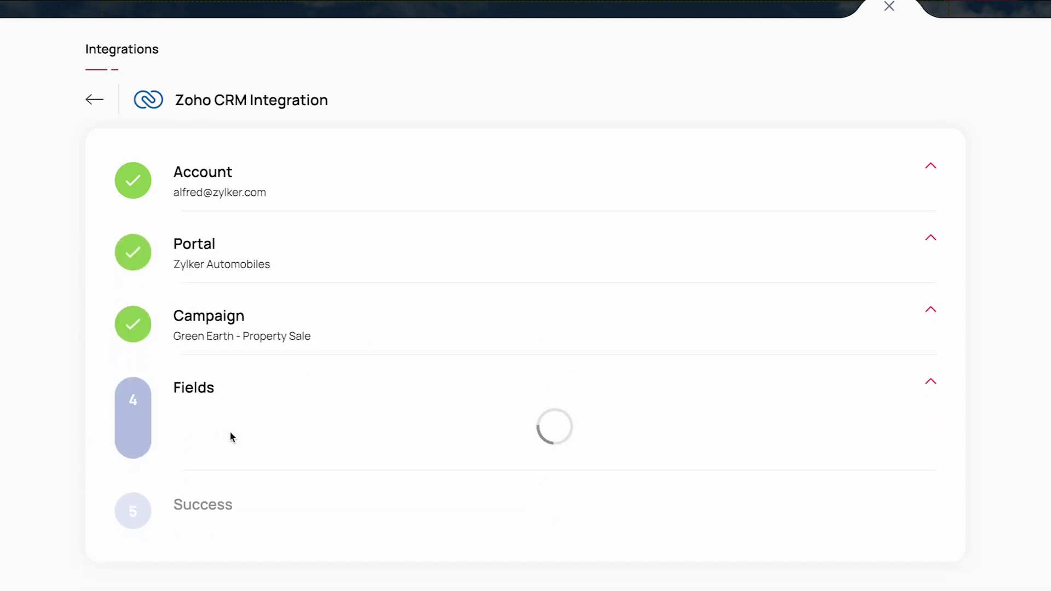
pyautogui.scroll(-3, 232, 436)
pyautogui.scroll(-4, 230, 437)
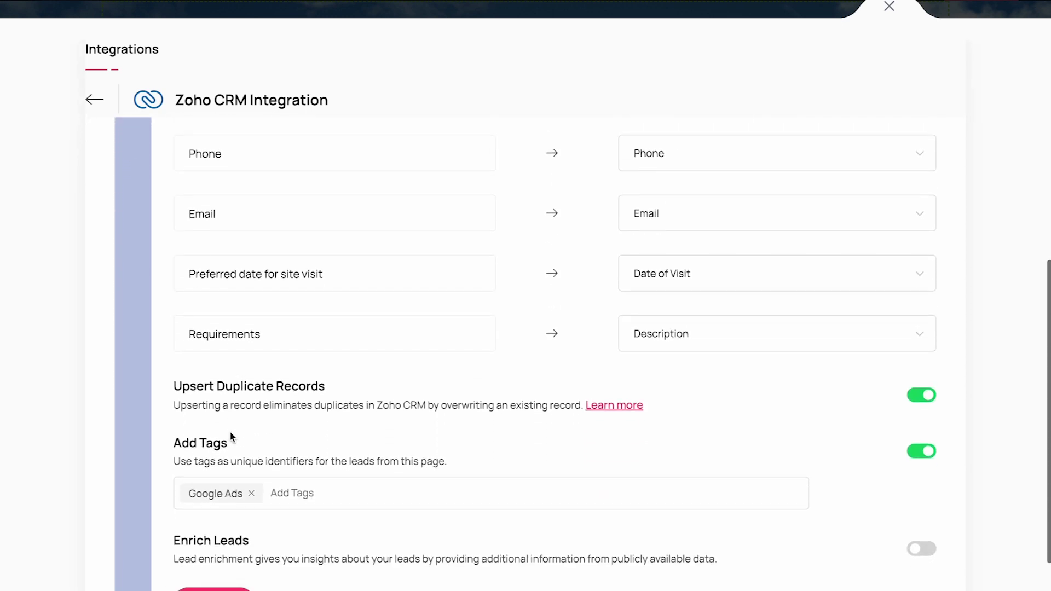
pyautogui.scroll(-2, 230, 437)
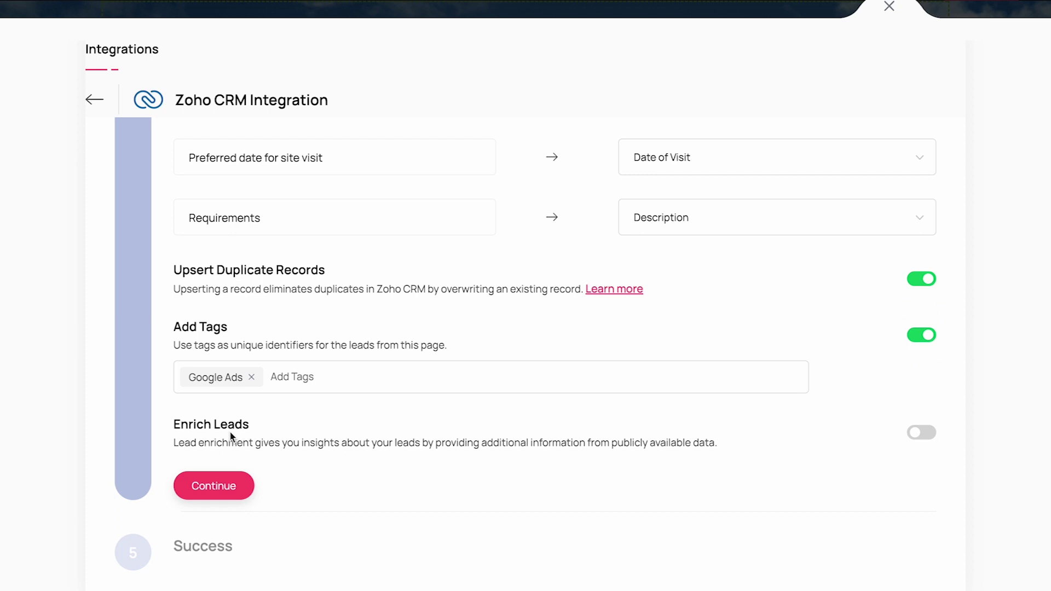
pyautogui.click(228, 486)
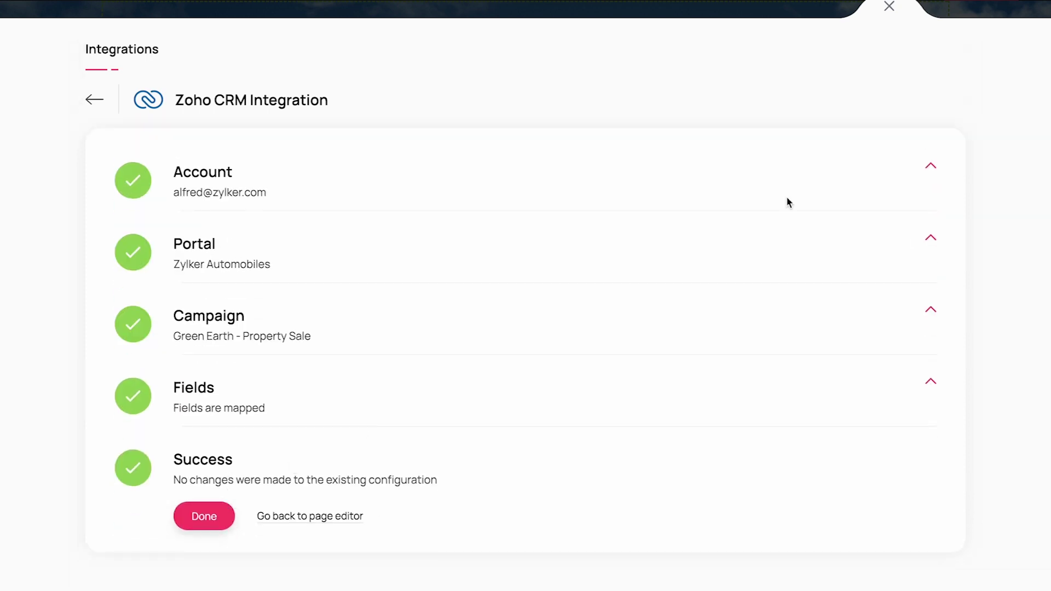
pyautogui.click(890, 7)
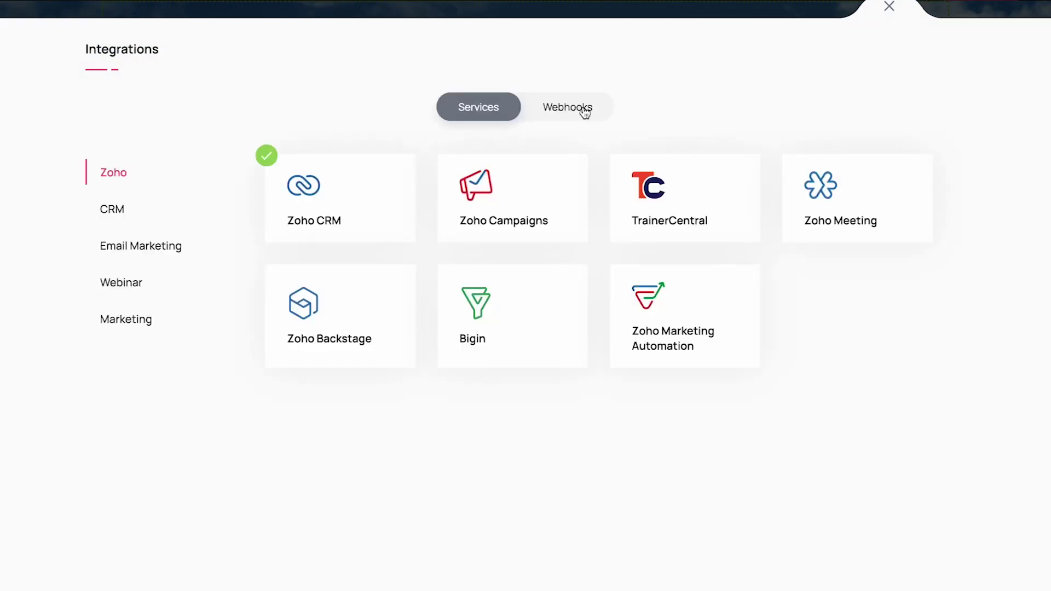
# Step: Show the page's Webhooks, confirming none have been created yet
pyautogui.click(583, 109)
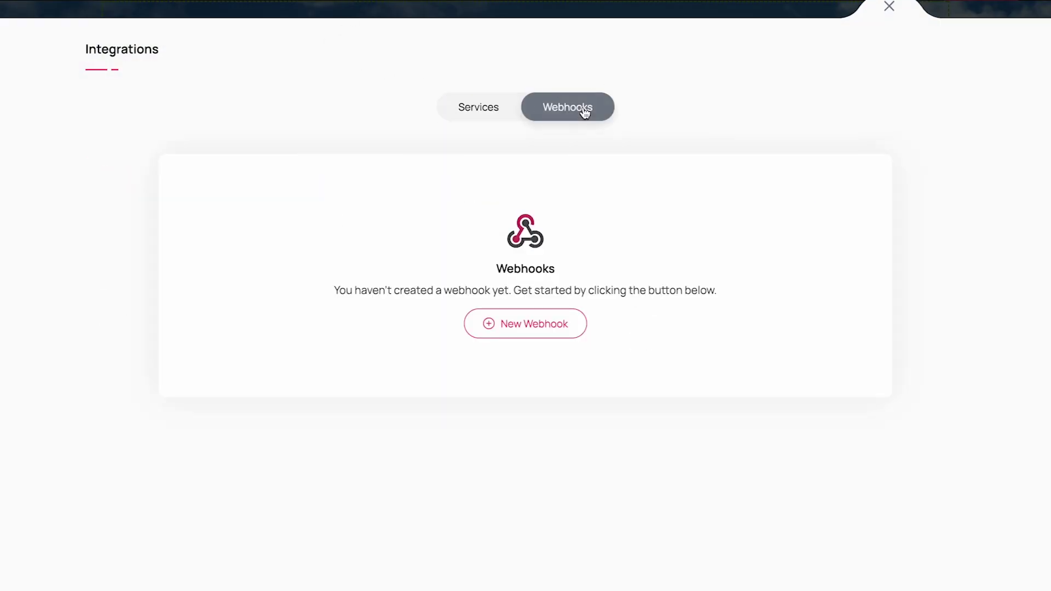